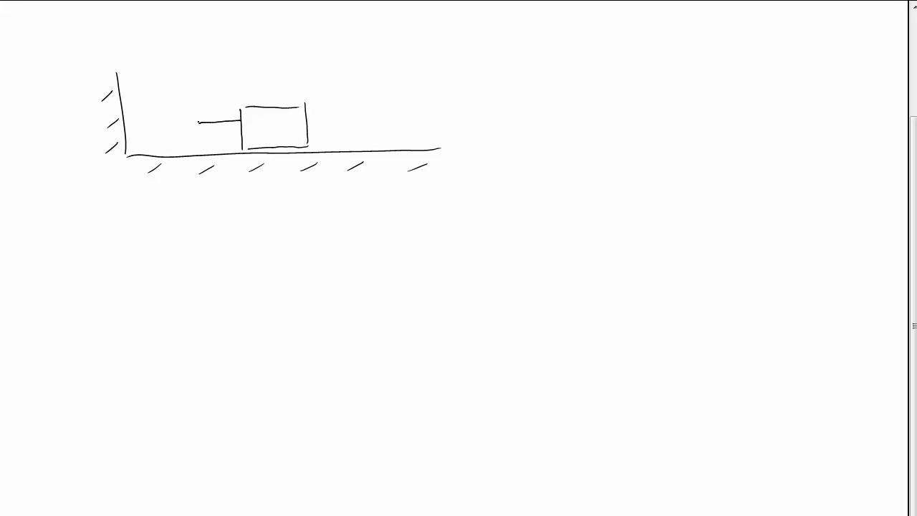
# Step: Draw the spring's line back to the wall and finish writing 'no friction' on the whiteboard sketch
pyautogui.moveTo(172, 121); pyautogui.dragTo(131, 123)
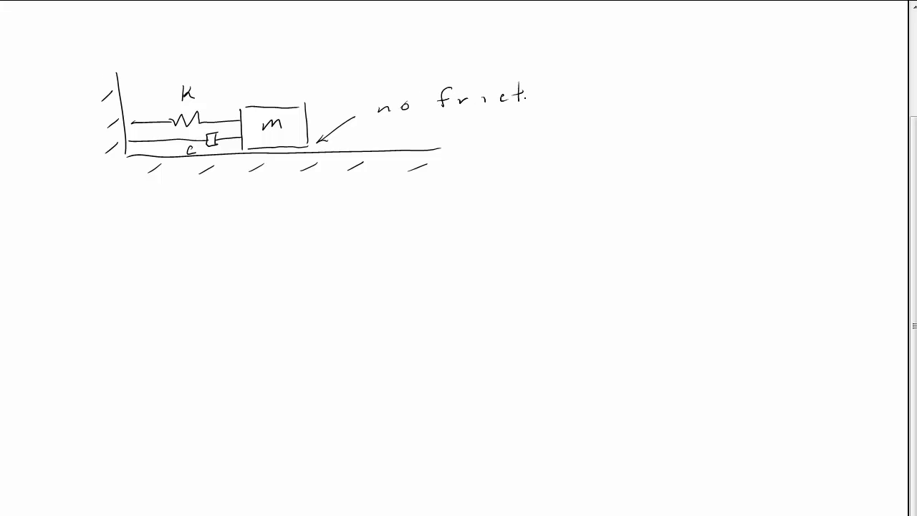
pyautogui.moveTo(553, 95); pyautogui.dragTo(585, 103)
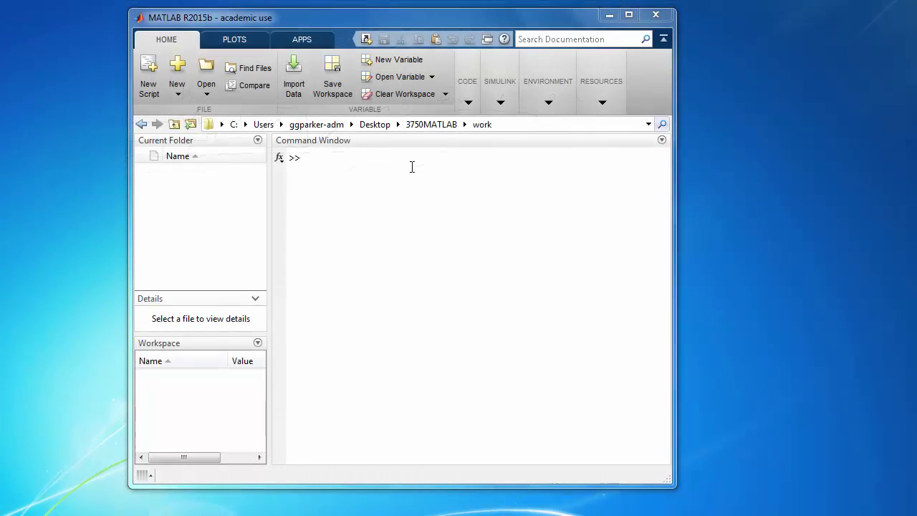
# Step: Run the simulink command in MATLAB to open the Simulink Library Browser
pyautogui.click(411, 162)
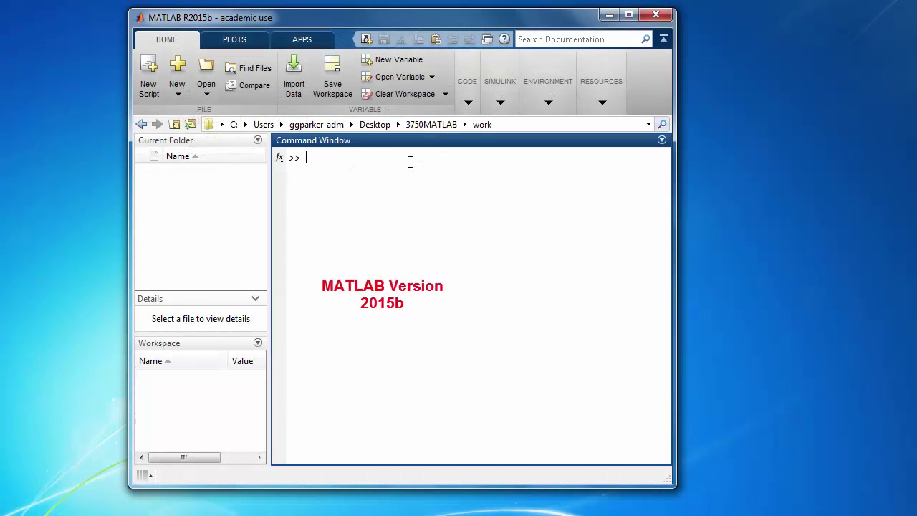
pyautogui.write('simulink')
pyautogui.press('Return')
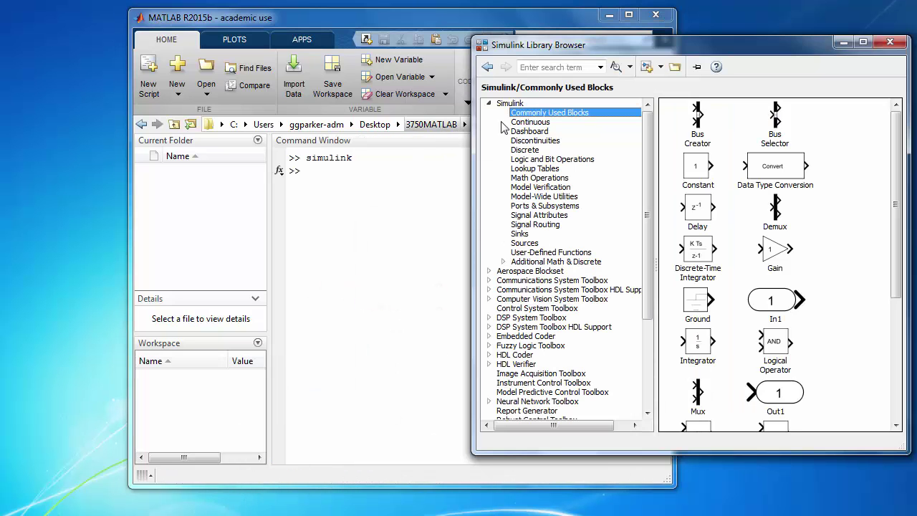
pyautogui.moveTo(647, 174); pyautogui.dragTo(649, 300)
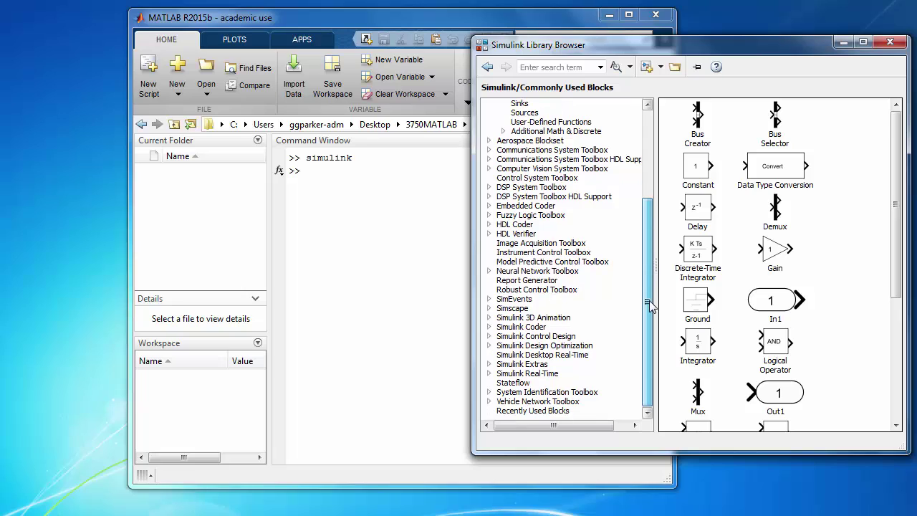
# Step: Expand Simscape > SimMechanics > Second Generation and browse Body Elements, Frames and Transforms, then Joints
pyautogui.click(489, 310)
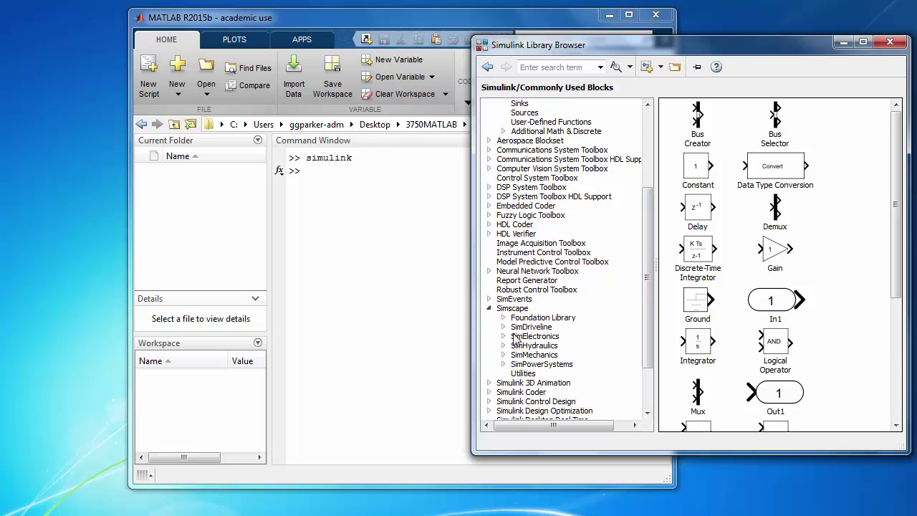
pyautogui.click(504, 355)
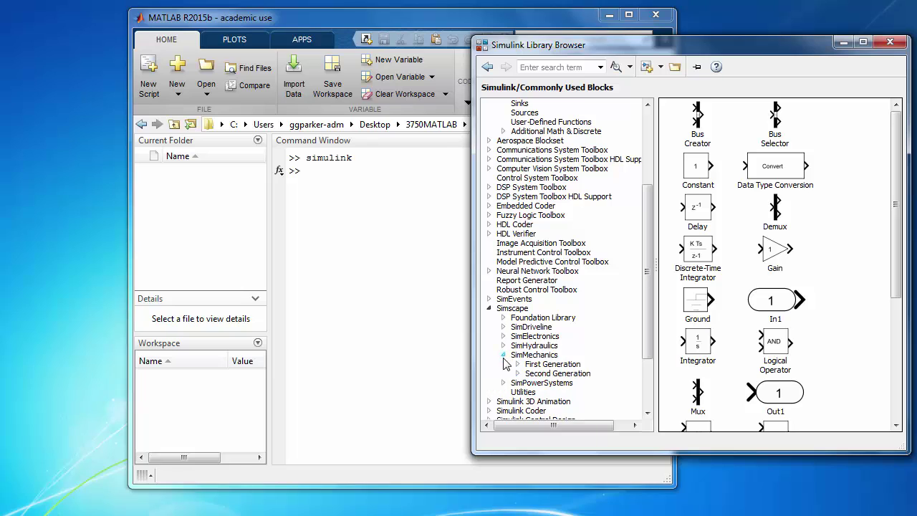
pyautogui.click(517, 373)
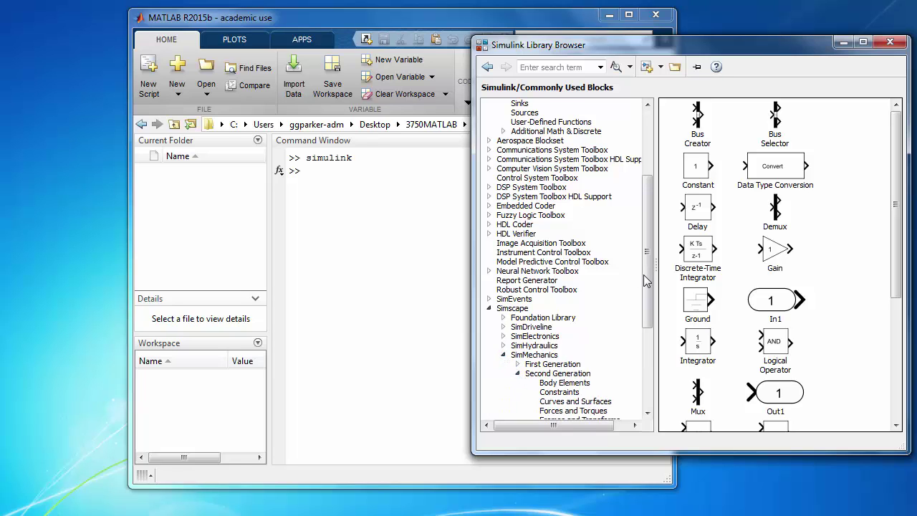
pyautogui.moveTo(645, 278); pyautogui.dragTo(647, 342)
pyautogui.click(565, 281)
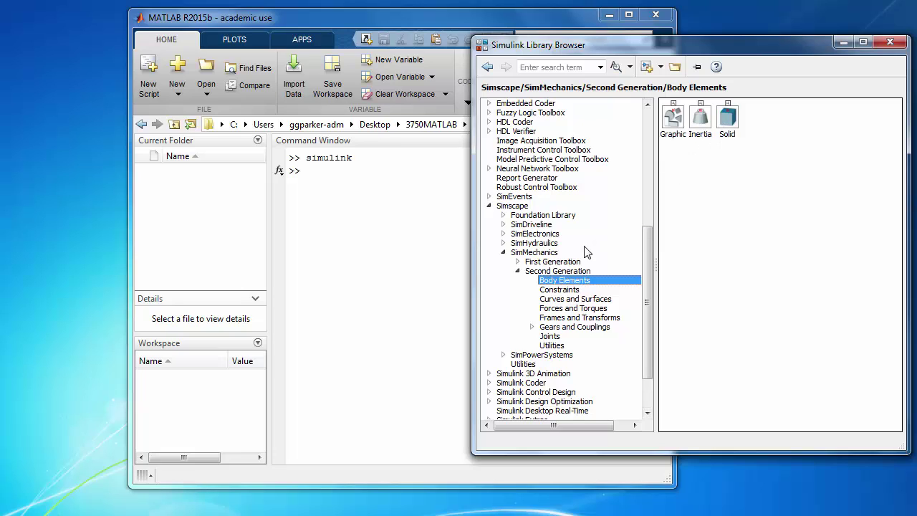
pyautogui.click(560, 319)
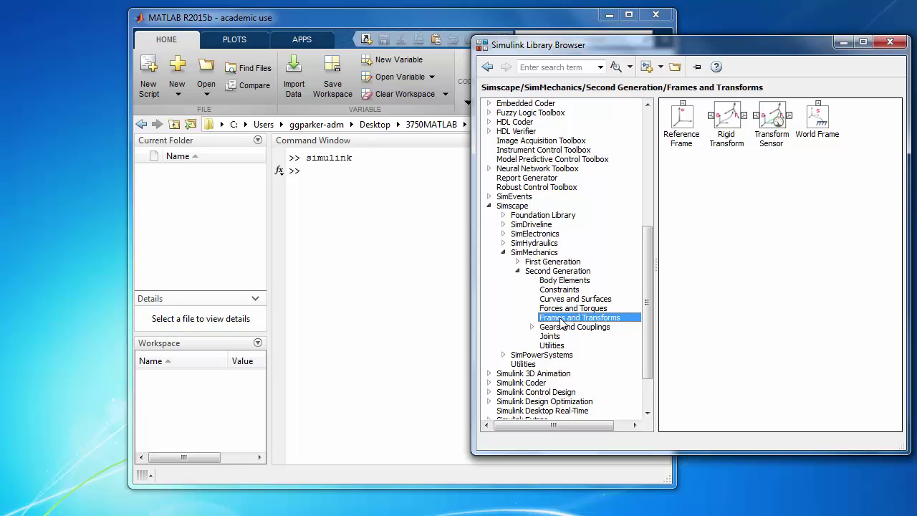
pyautogui.click(552, 336)
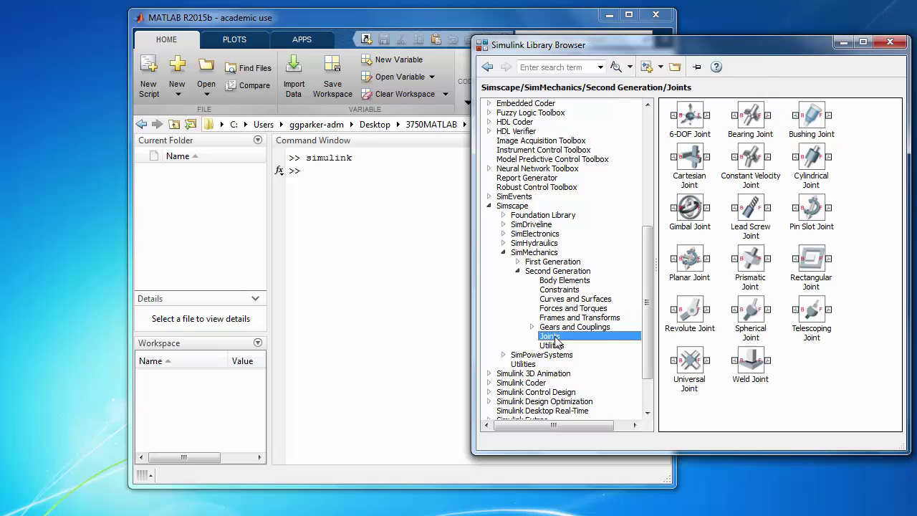
pyautogui.click(320, 172)
# Step: Run smnew to create a new SimMechanics model and arrange the sm_lib and untitled model windows
pyautogui.write('smnew')
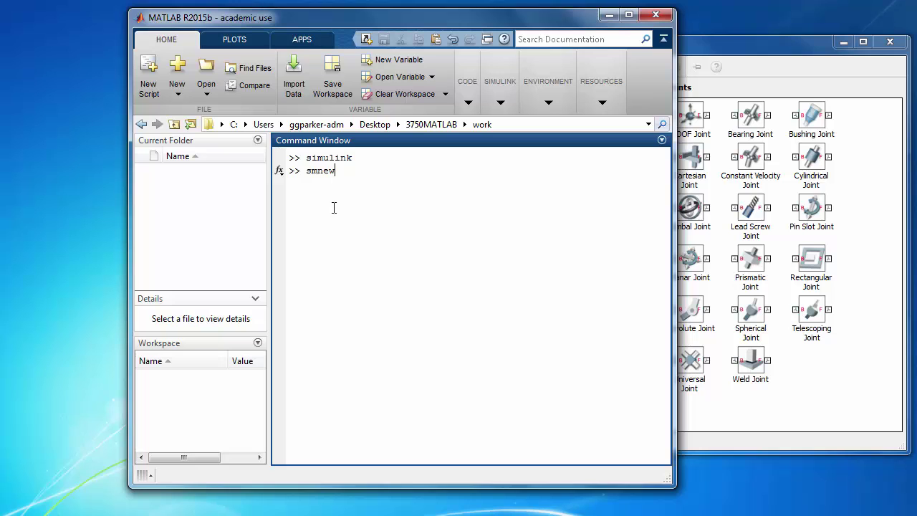
pyautogui.press('Return')
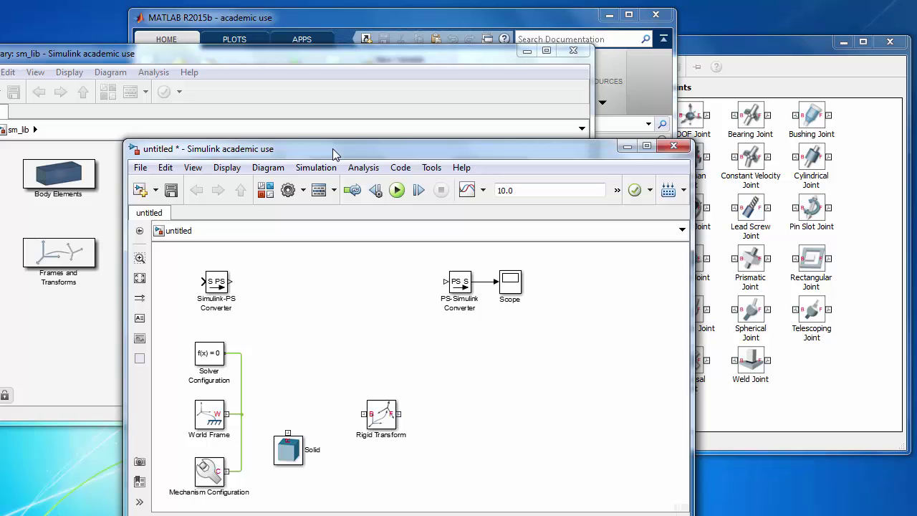
pyautogui.click(305, 46)
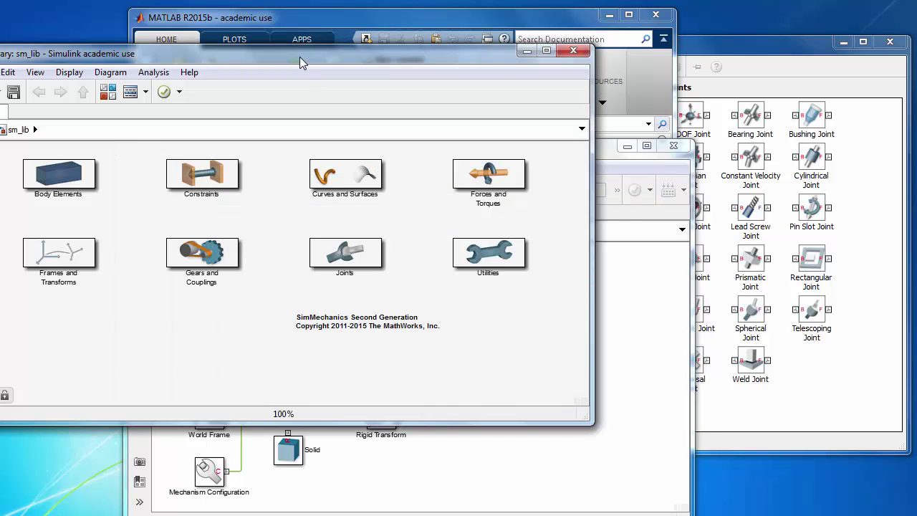
pyautogui.moveTo(300, 58); pyautogui.dragTo(341, 70)
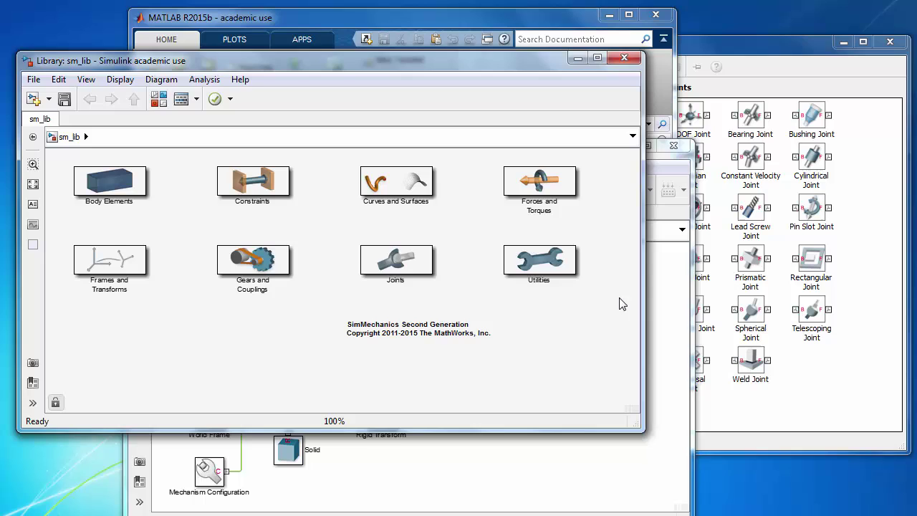
pyautogui.click(653, 488)
pyautogui.moveTo(564, 148); pyautogui.dragTo(569, 120)
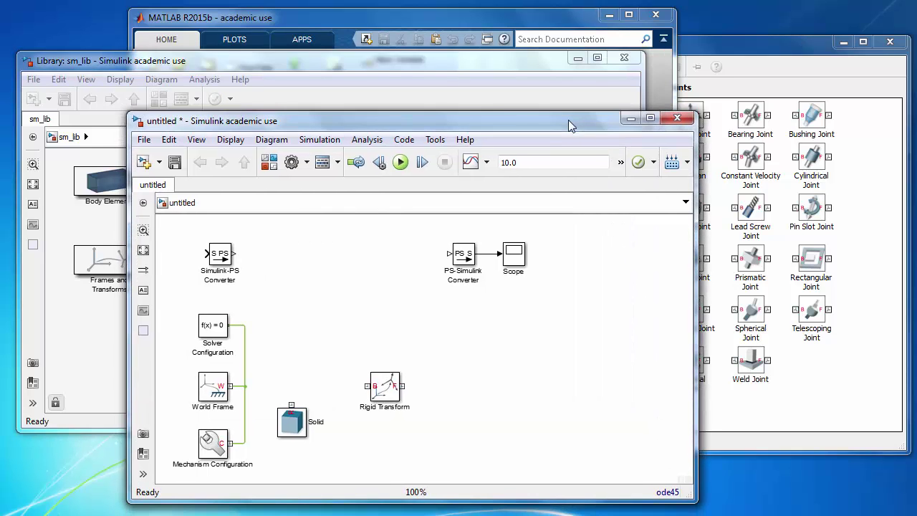
# Step: Open the Body Elements sublibrary from sm_lib and view its blocks in the library browser
pyautogui.click(348, 54)
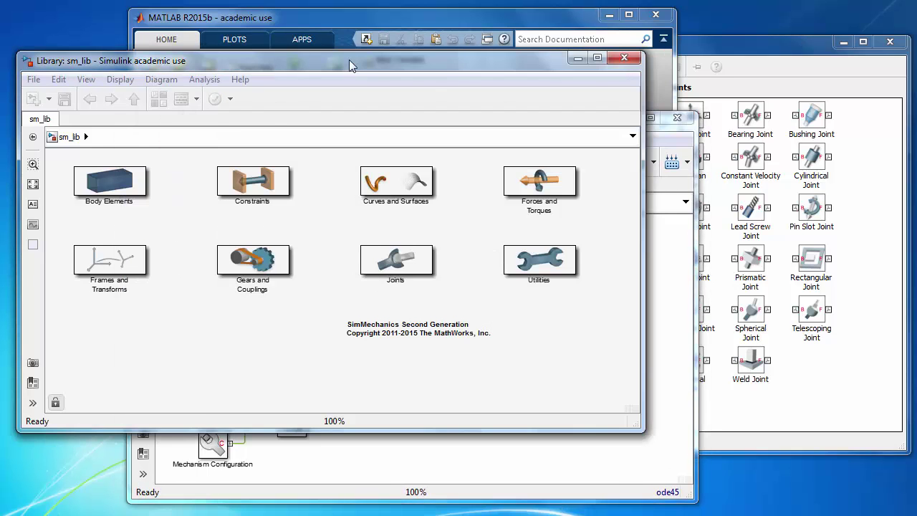
pyautogui.doubleClick(111, 186)
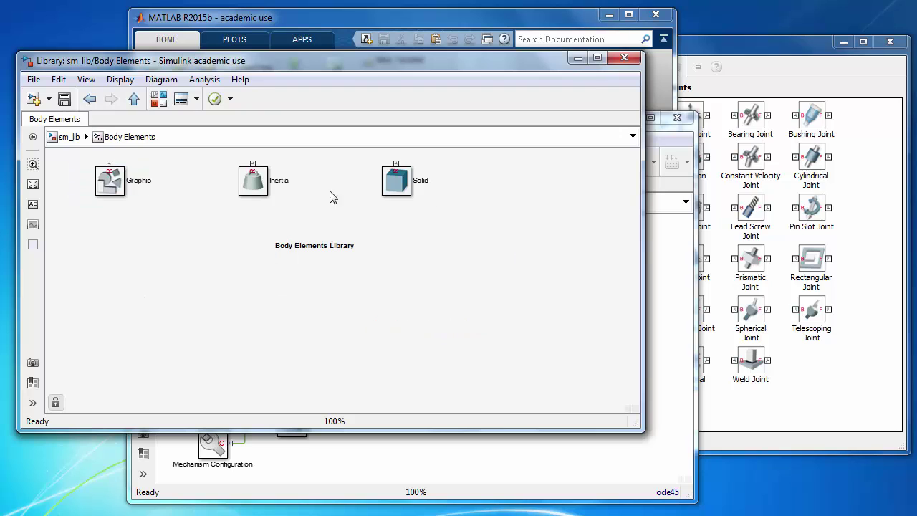
pyautogui.click(813, 53)
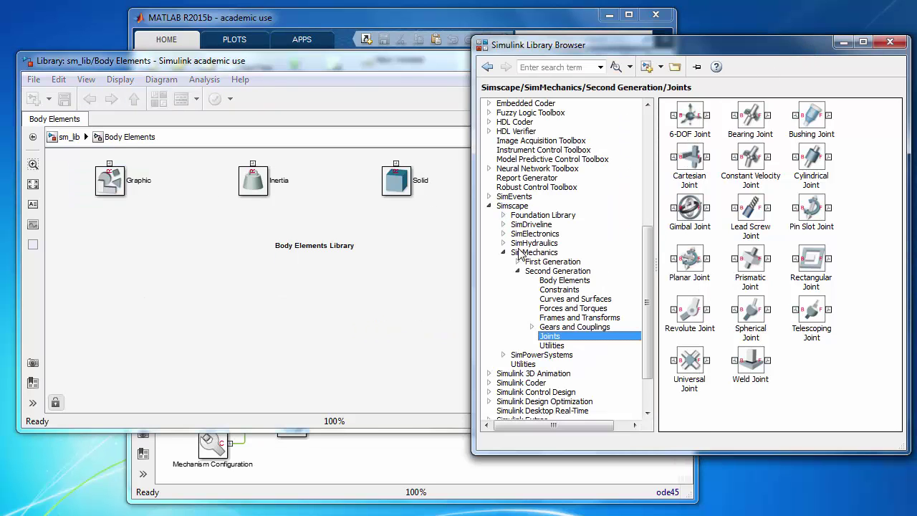
pyautogui.click(549, 281)
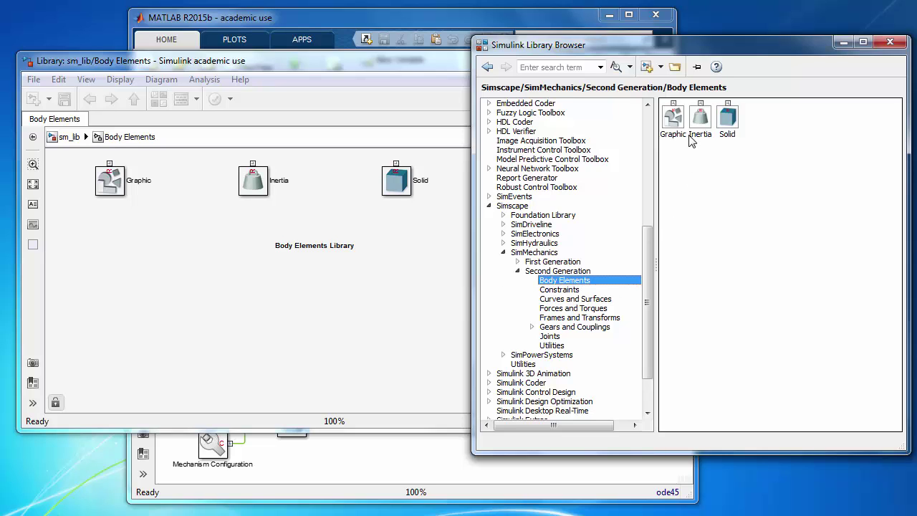
pyautogui.click(377, 290)
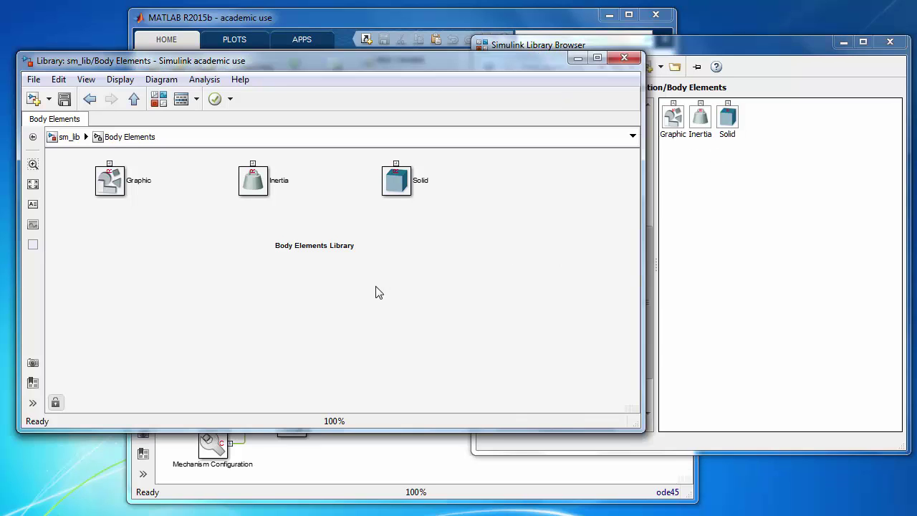
# Step: Place Rigid Transform beside the Simulink-PS Converter, add the PS-Simulink Converter and Scope, then comment out all four
pyautogui.click(624, 57)
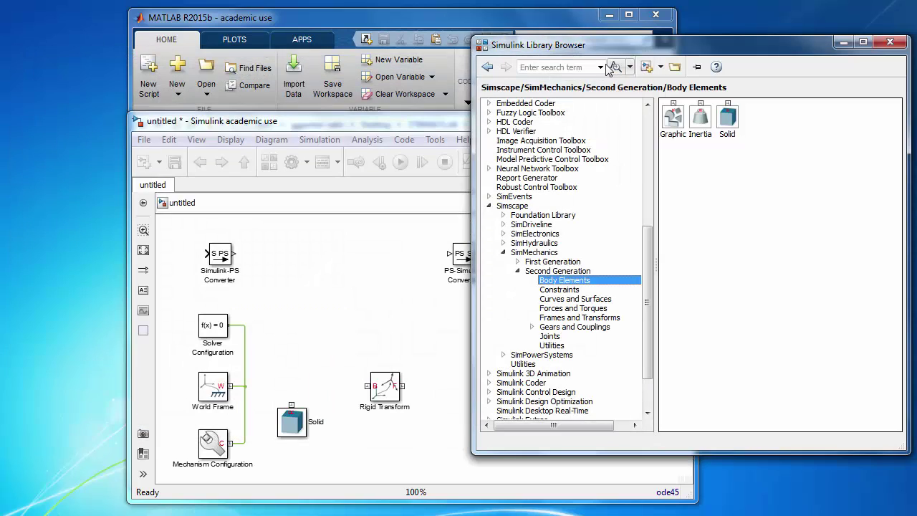
pyautogui.click(354, 287)
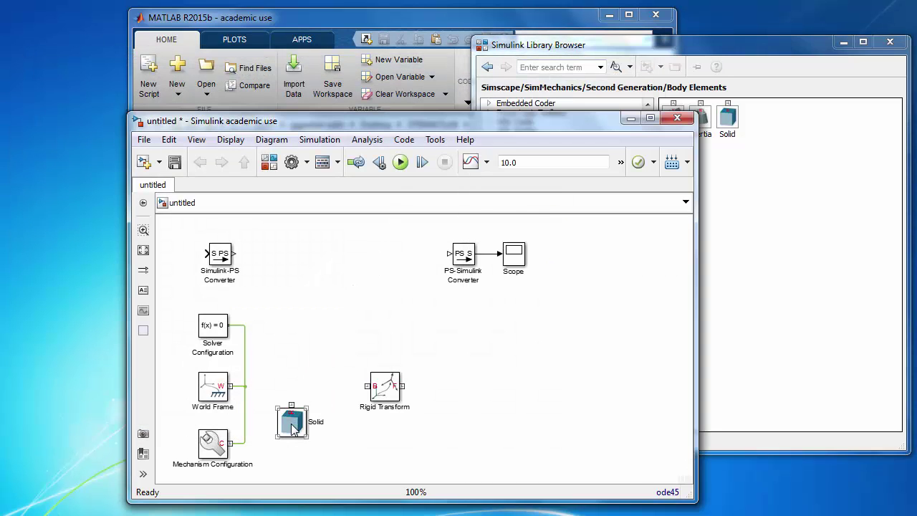
pyautogui.click(390, 391)
pyautogui.moveTo(391, 391); pyautogui.dragTo(284, 257)
pyautogui.moveTo(417, 240)
pyautogui.mouseDown()
pyautogui.moveTo(556, 282)
pyautogui.moveTo(379, 264)
pyautogui.mouseUp()
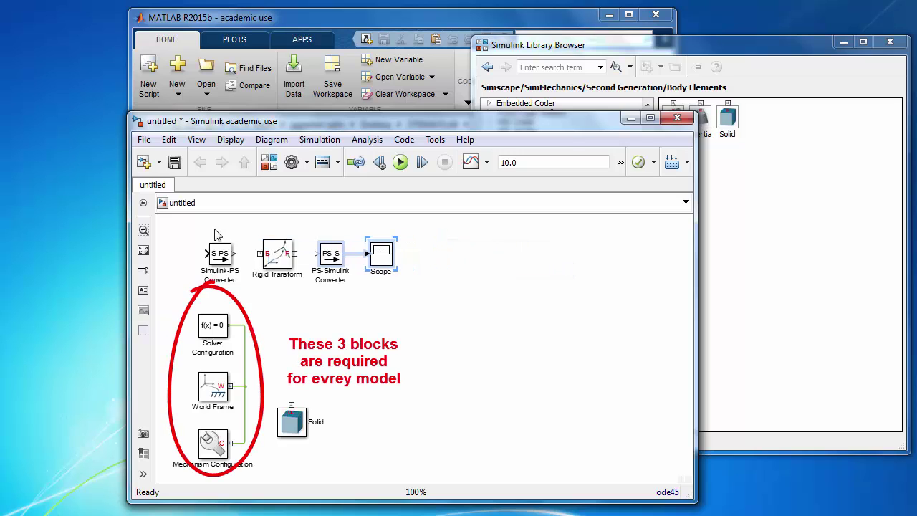
pyautogui.moveTo(175, 232)
pyautogui.mouseDown()
pyautogui.moveTo(275, 263)
pyautogui.moveTo(395, 282)
pyautogui.mouseUp()
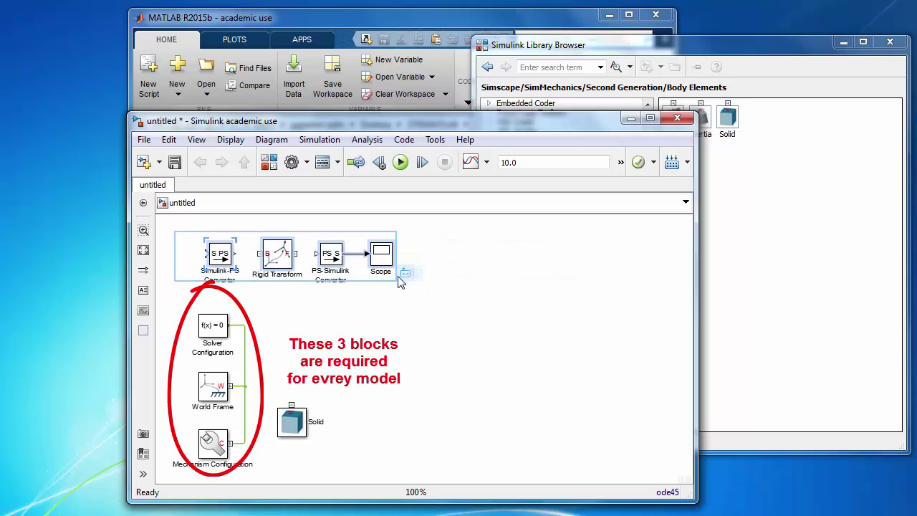
pyautogui.moveTo(406, 275)
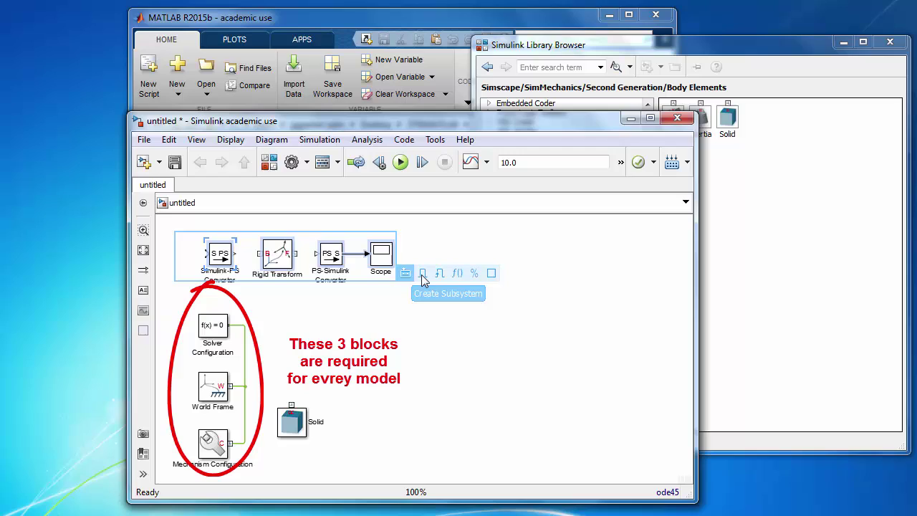
pyautogui.click(473, 273)
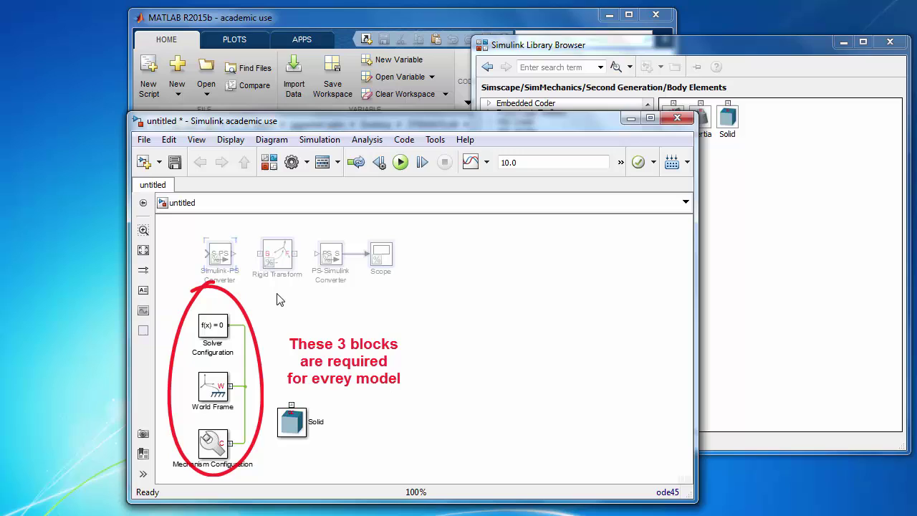
# Step: Save the model as 'vibratingMass' and nudge the Solid block up and to the right
pyautogui.click(174, 163)
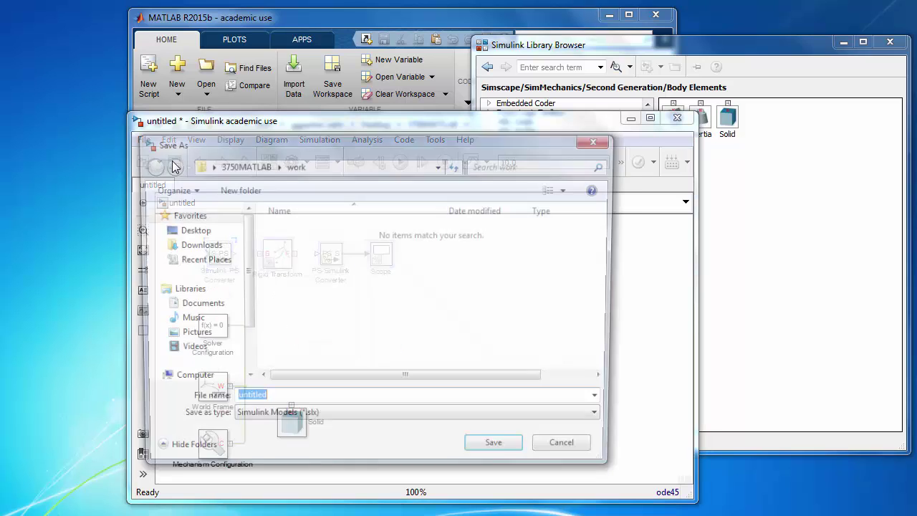
pyautogui.write('vibratingMass')
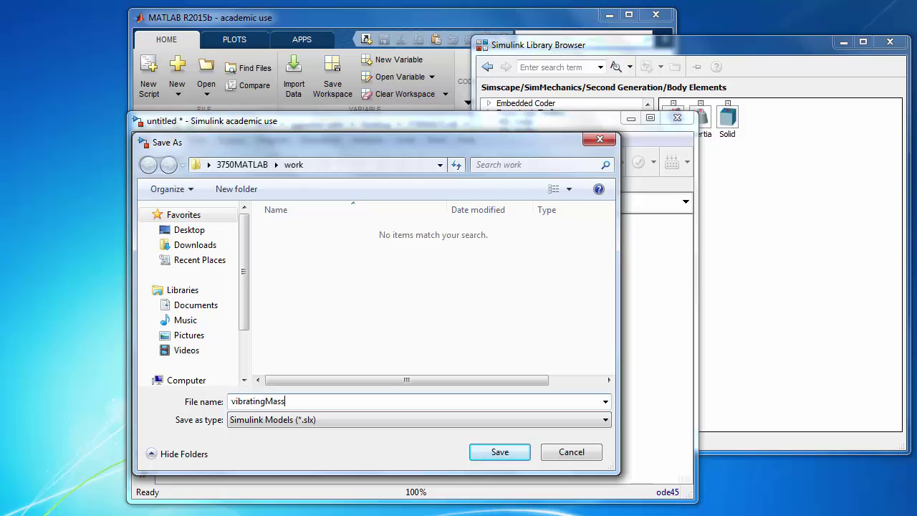
pyautogui.press('Return')
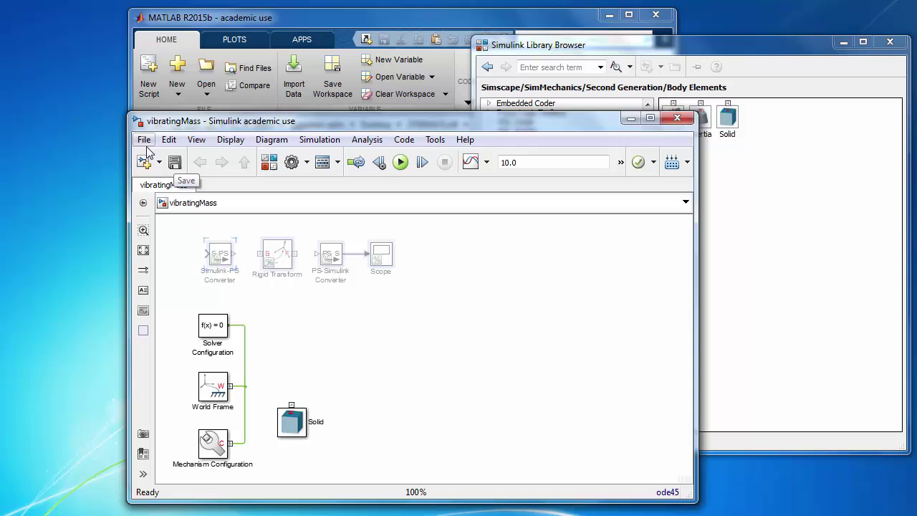
pyautogui.moveTo(294, 424); pyautogui.dragTo(305, 406)
# Step: Review the Solver Configuration block, set the simulation stop time to 5 s, and save
pyautogui.doubleClick(215, 328)
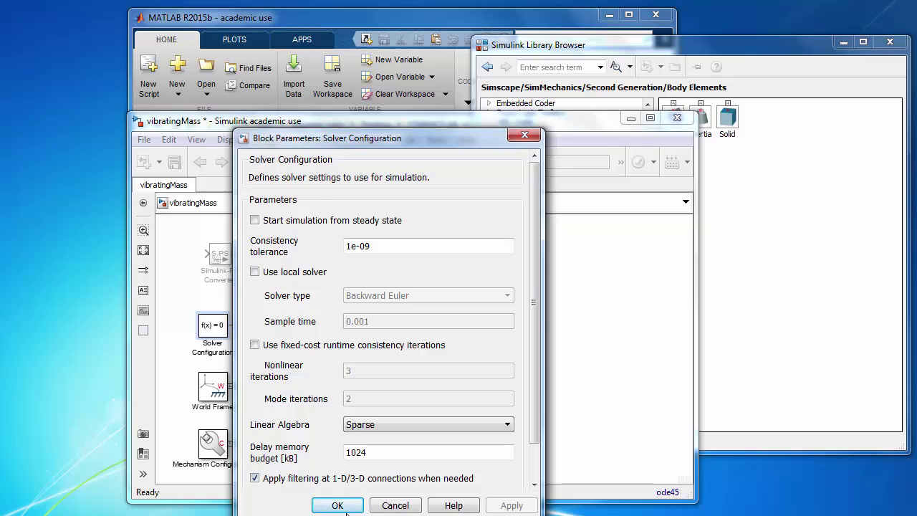
pyautogui.click(342, 506)
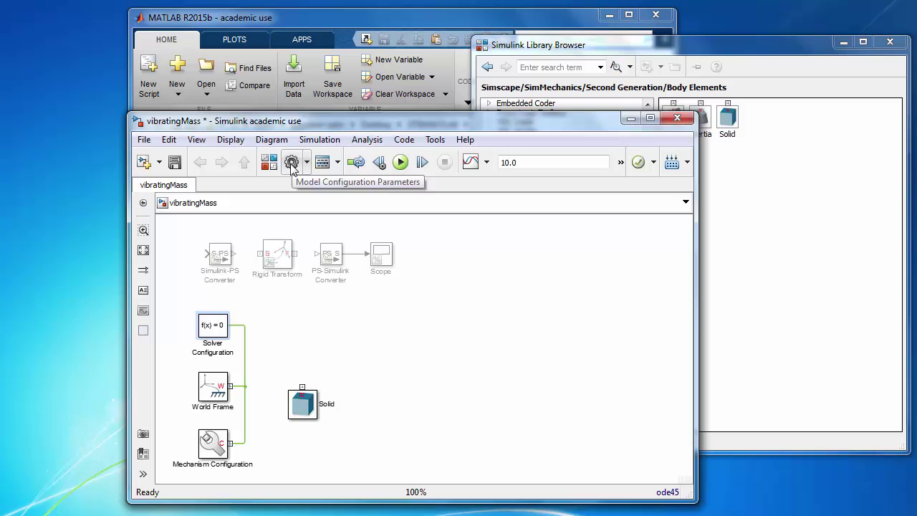
pyautogui.click(292, 163)
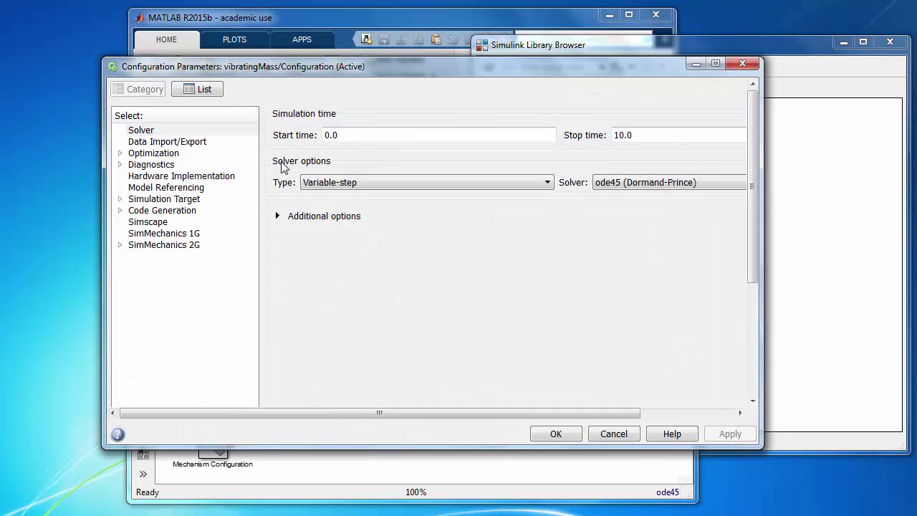
pyautogui.click(142, 133)
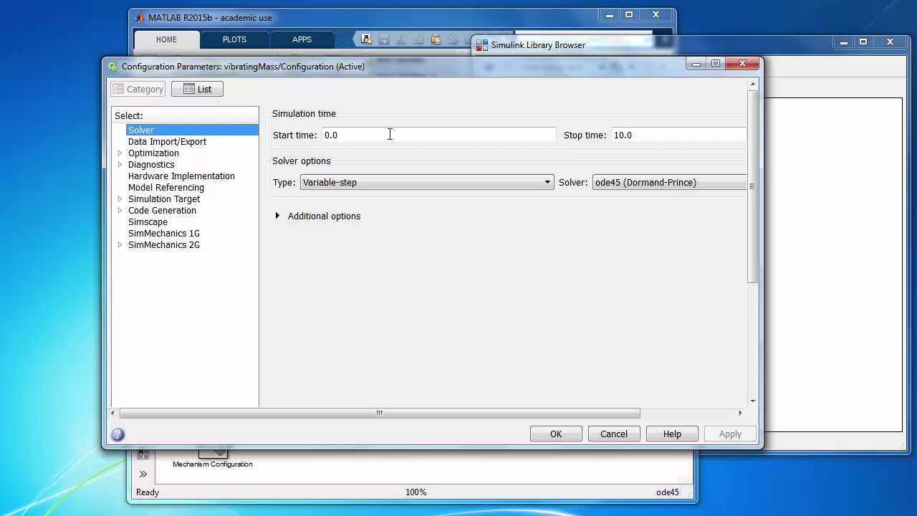
pyautogui.click(642, 134)
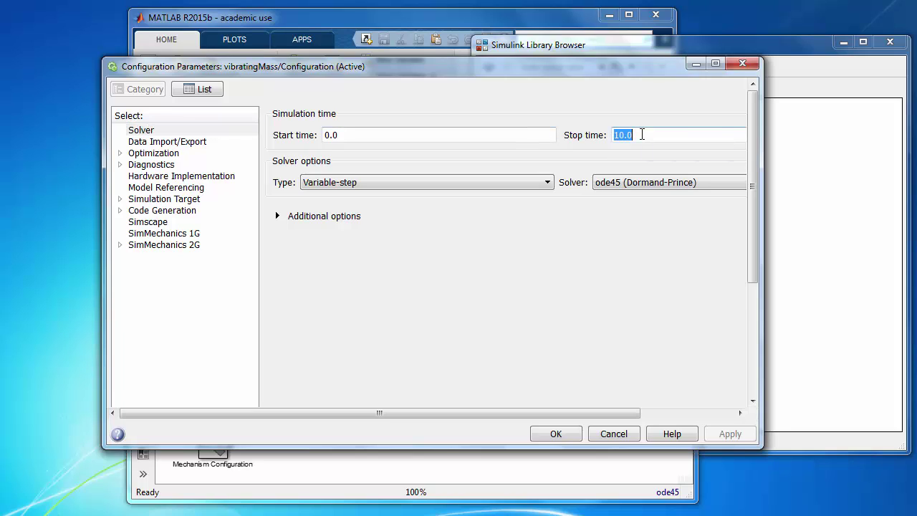
pyautogui.write('5')
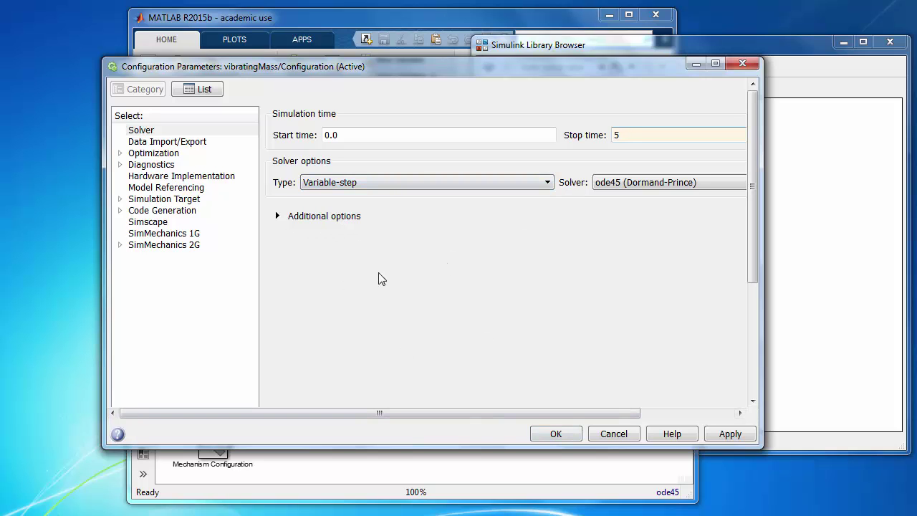
pyautogui.click(569, 440)
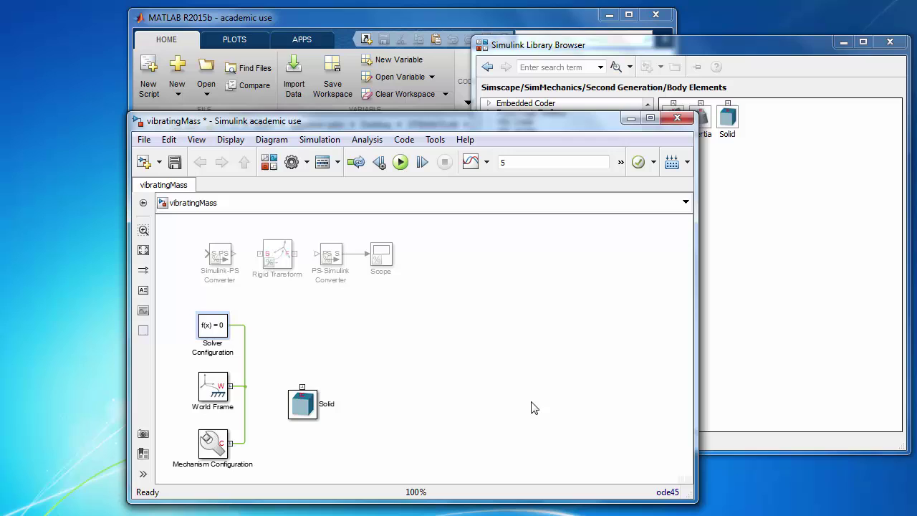
pyautogui.click(167, 167)
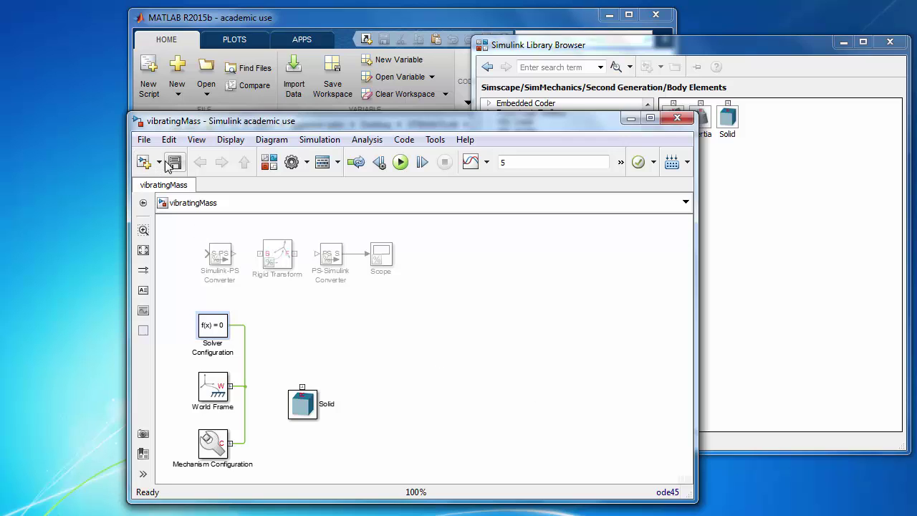
# Step: Read the World Frame block's note about multiple World Frame blocks and close its dialog
pyautogui.doubleClick(218, 390)
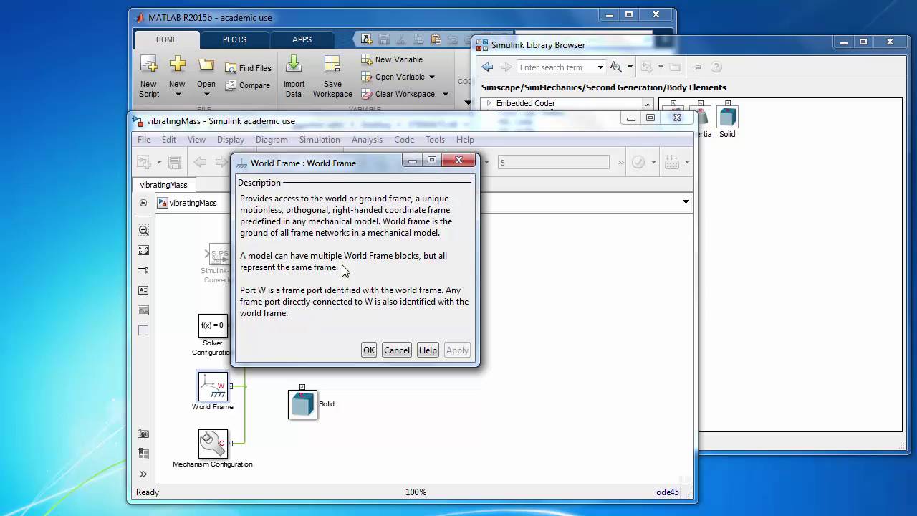
pyautogui.moveTo(346, 269); pyautogui.dragTo(242, 265)
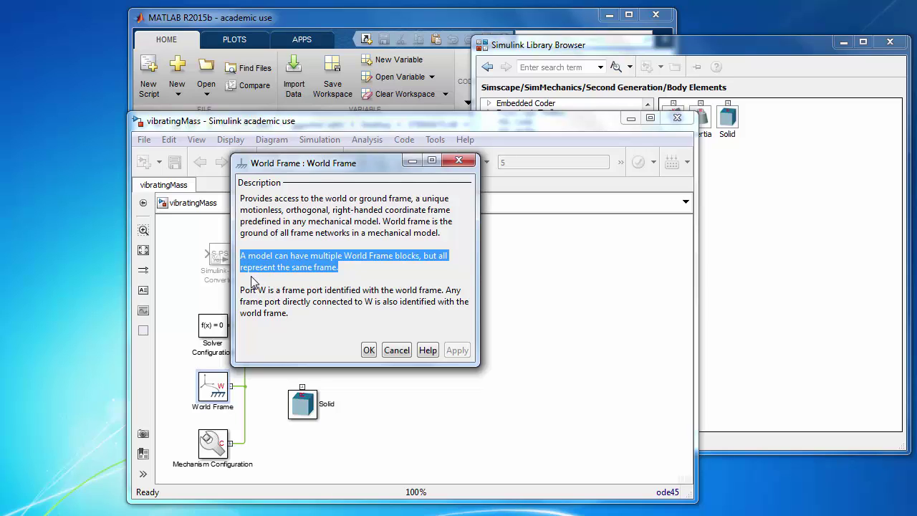
pyautogui.click(369, 351)
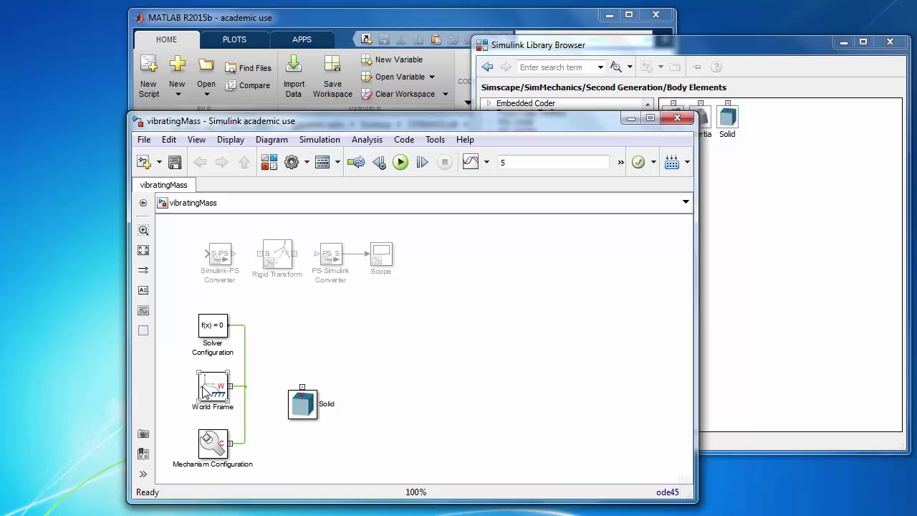
# Step: Make a World Frame1 copy, delete it, and open the Mechanism Configuration parameters
pyautogui.moveTo(209, 391); pyautogui.dragTo(326, 337)
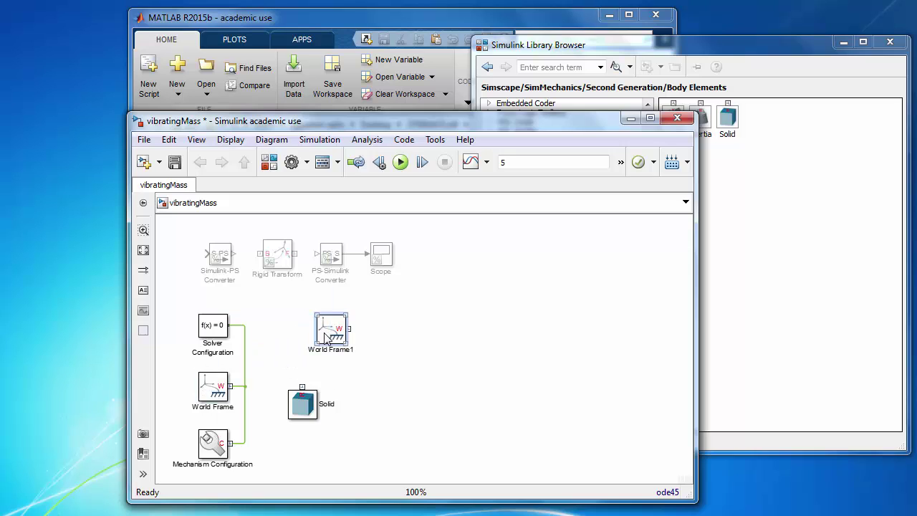
pyautogui.click(361, 372)
pyautogui.moveTo(292, 313); pyautogui.dragTo(348, 349)
pyautogui.press('Delete')
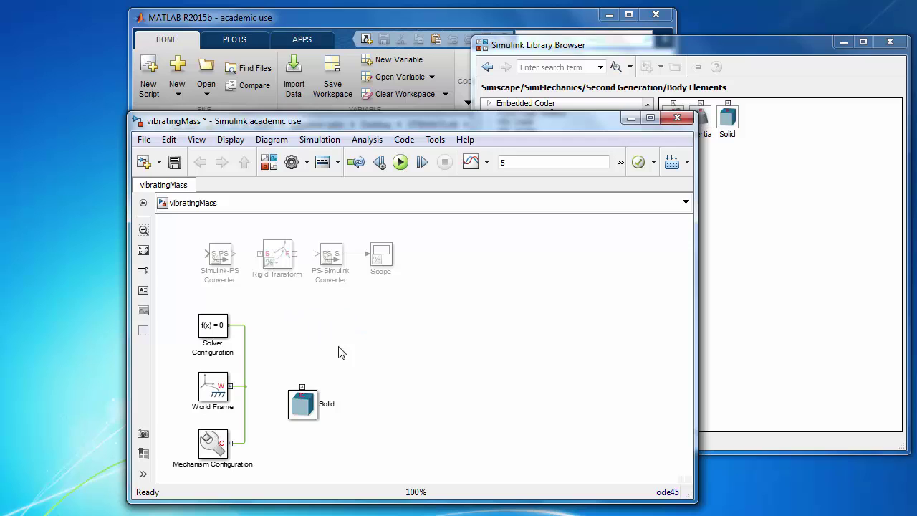
pyautogui.doubleClick(213, 442)
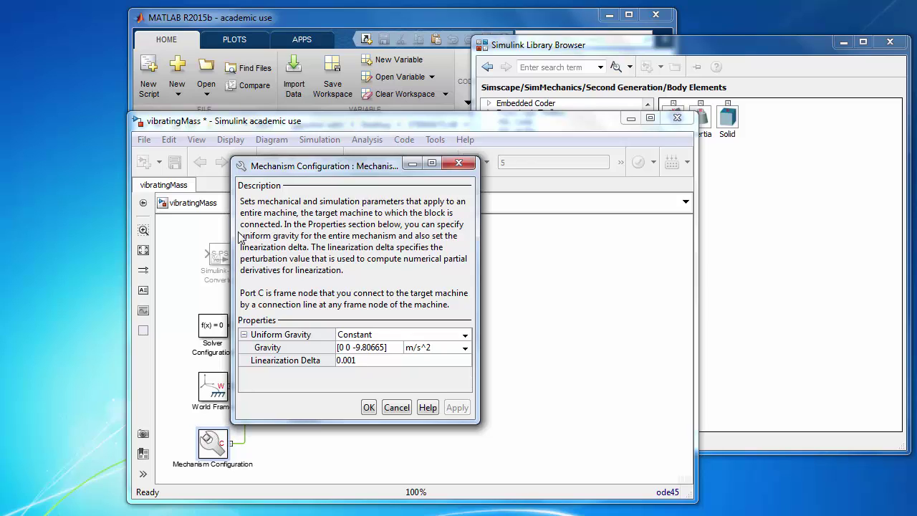
# Step: Change the gravity vector to [0 0 -10] and keep its unit as m/s^2
pyautogui.click(375, 349)
pyautogui.click(375, 349)
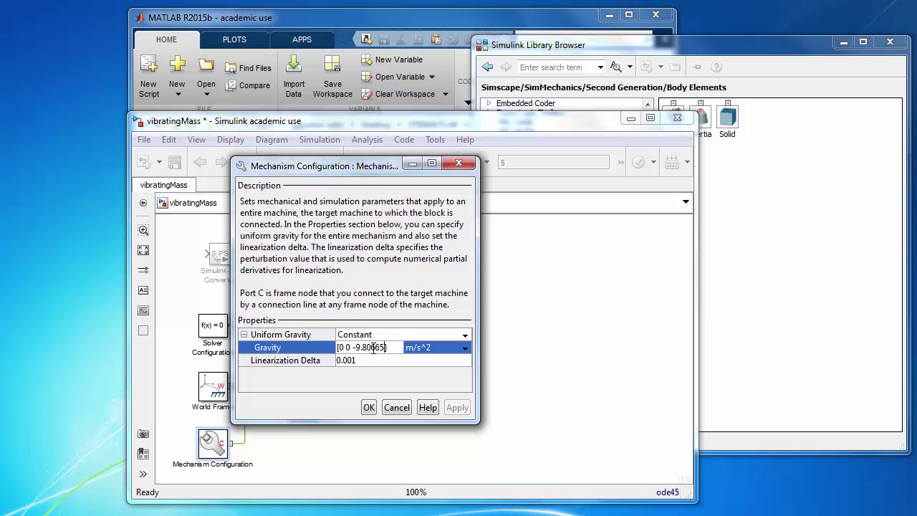
pyautogui.press('BackSpace')
pyautogui.press('BackSpace')
pyautogui.press('BackSpace')
pyautogui.press('BackSpace')
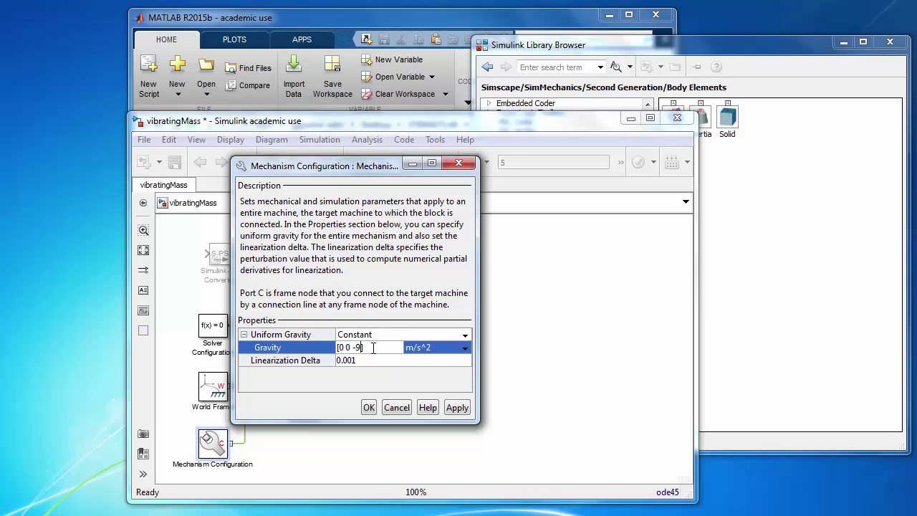
pyautogui.click(466, 349)
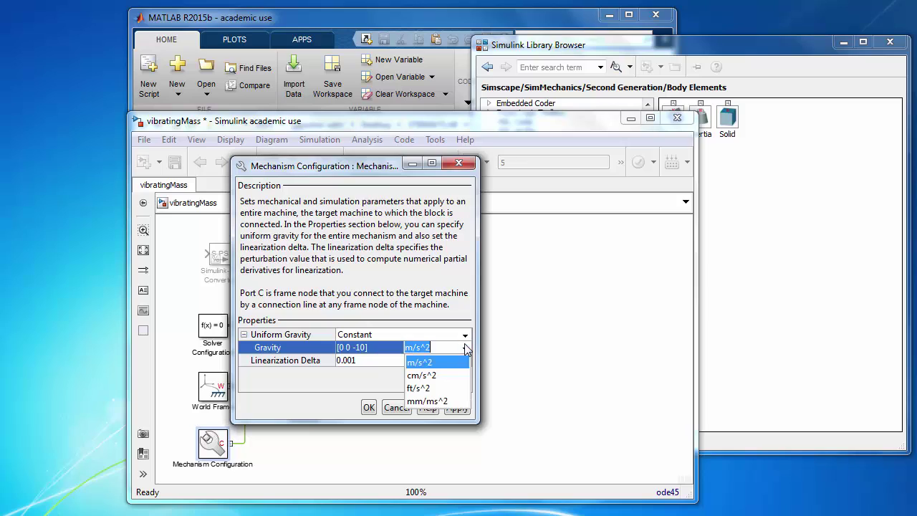
pyautogui.click(428, 364)
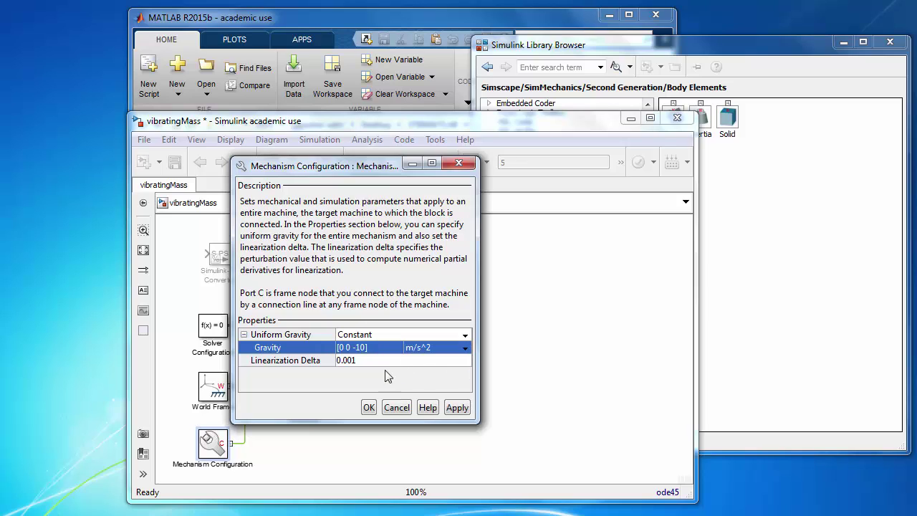
# Step: Confirm the -10 gravity, connect the Solid block to the World Frame line, and save the model
pyautogui.click(369, 407)
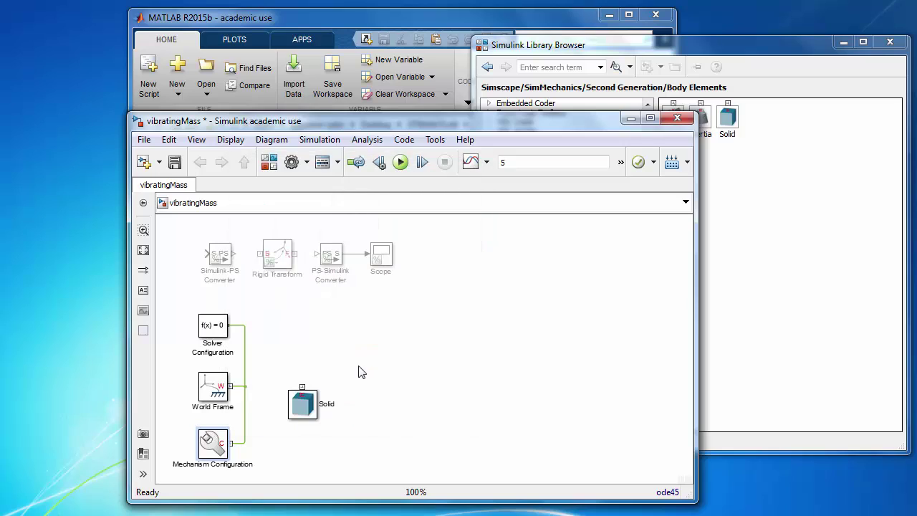
pyautogui.moveTo(302, 387)
pyautogui.mouseDown()
pyautogui.moveTo(282, 365)
pyautogui.moveTo(245, 363)
pyautogui.mouseUp()
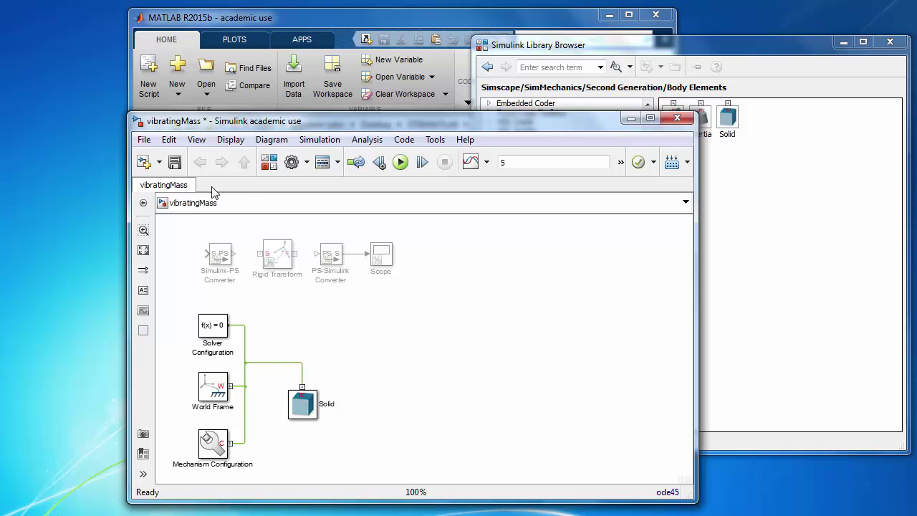
pyautogui.click(175, 164)
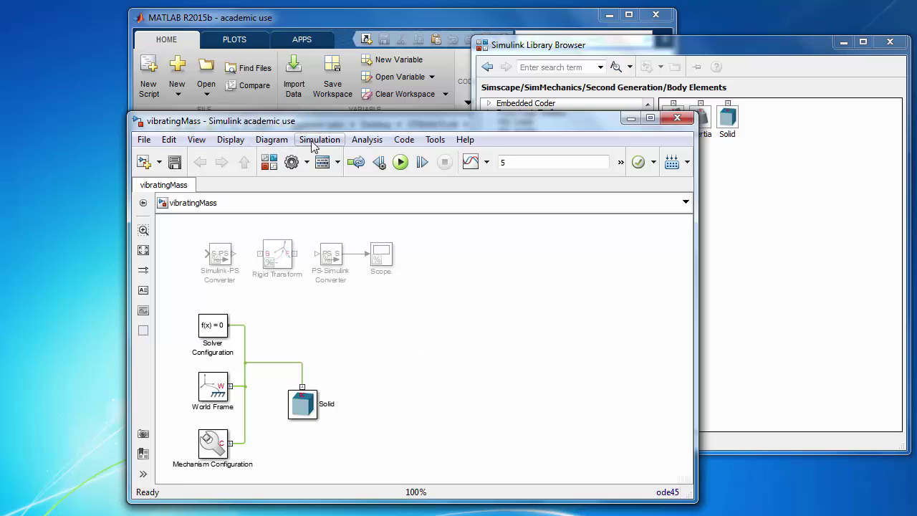
pyautogui.click(304, 141)
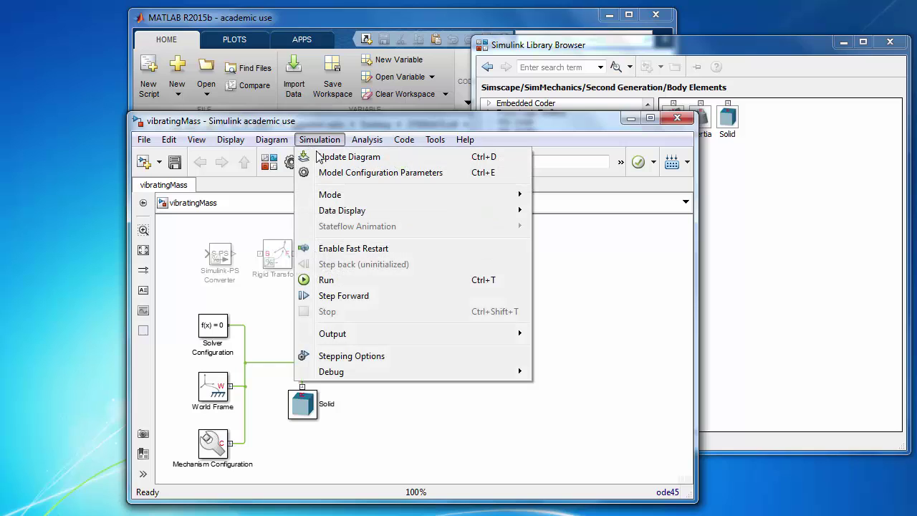
# Step: Update the diagram and orbit the cube in a widened Mechanics Explorer with frame axes shown
pyautogui.click(485, 161)
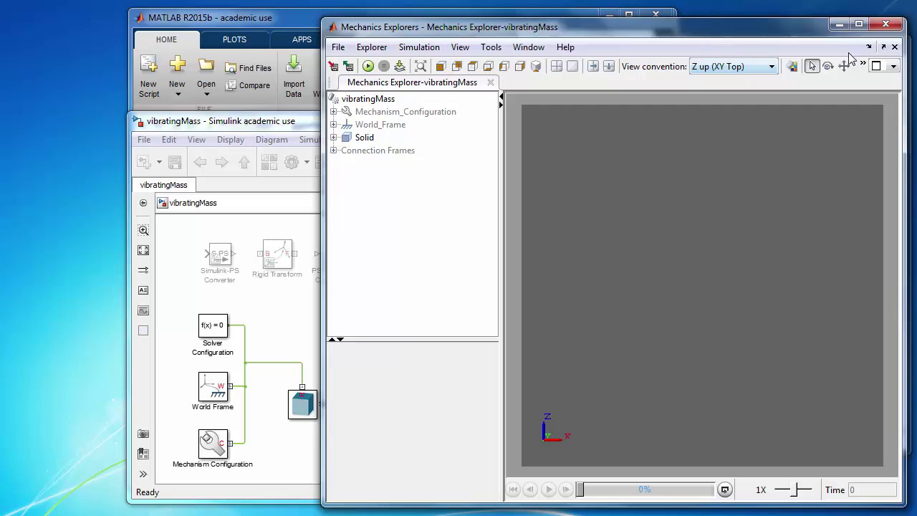
pyautogui.click(844, 66)
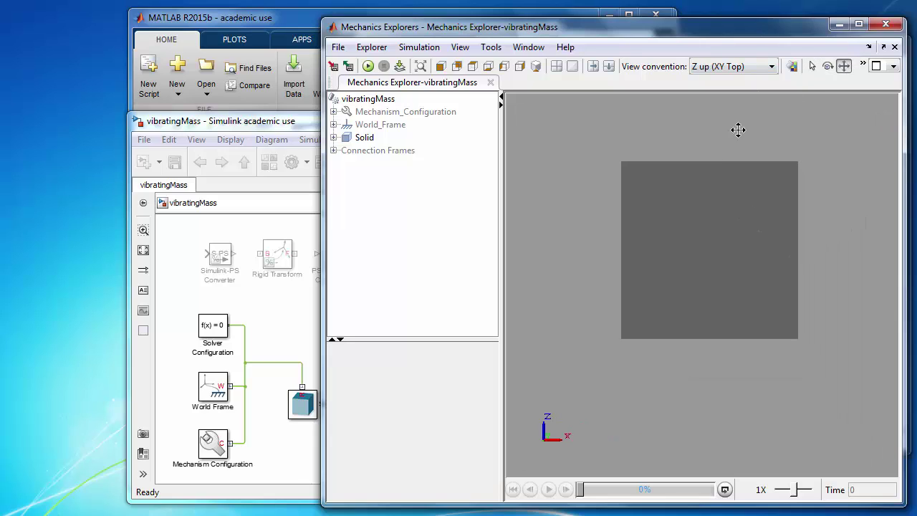
pyautogui.click(828, 66)
pyautogui.moveTo(749, 247)
pyautogui.mouseDown()
pyautogui.moveTo(711, 248)
pyautogui.moveTo(721, 268)
pyautogui.moveTo(704, 264)
pyautogui.mouseUp()
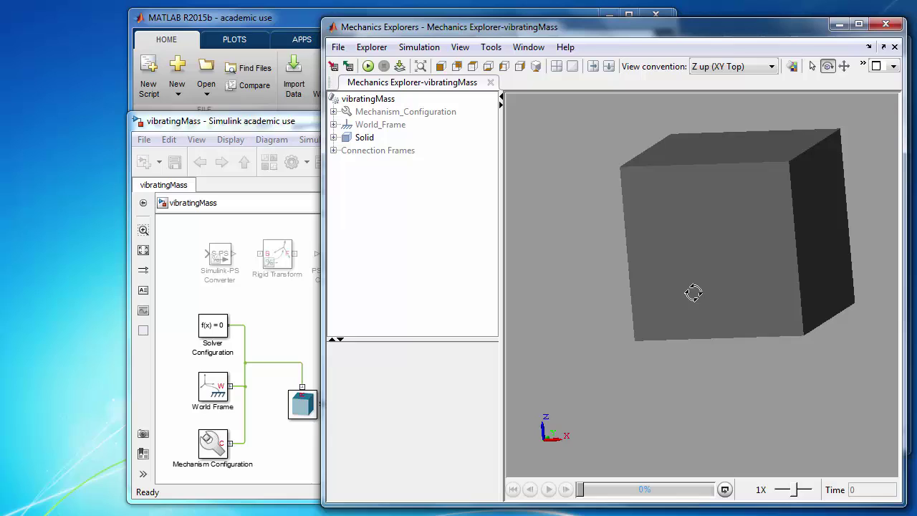
pyautogui.moveTo(731, 28); pyautogui.dragTo(633, 28)
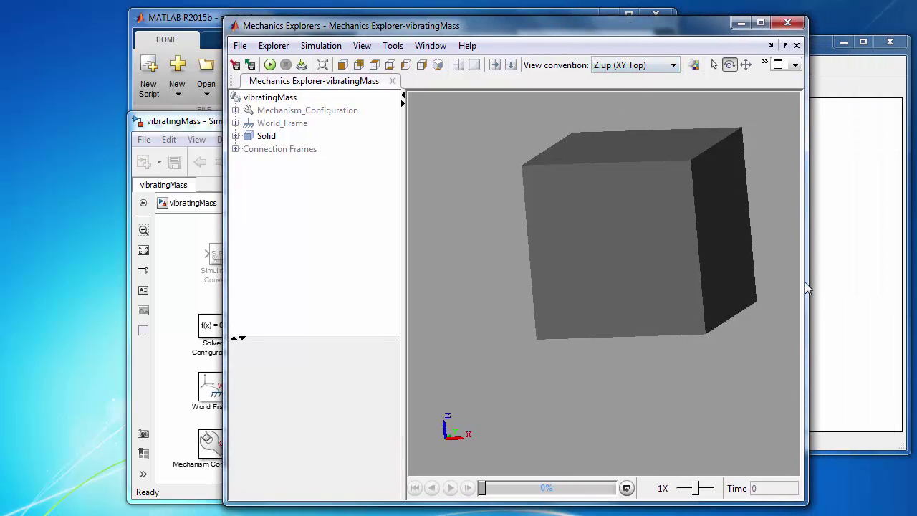
pyautogui.moveTo(806, 286)
pyautogui.mouseDown()
pyautogui.moveTo(827, 273)
pyautogui.moveTo(857, 274)
pyautogui.mouseUp()
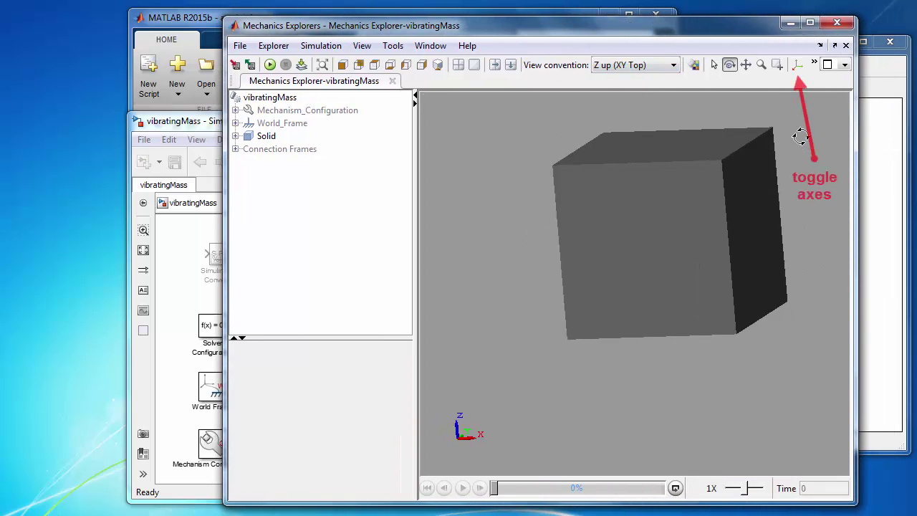
pyautogui.click(798, 65)
pyautogui.moveTo(653, 305); pyautogui.dragTo(692, 164)
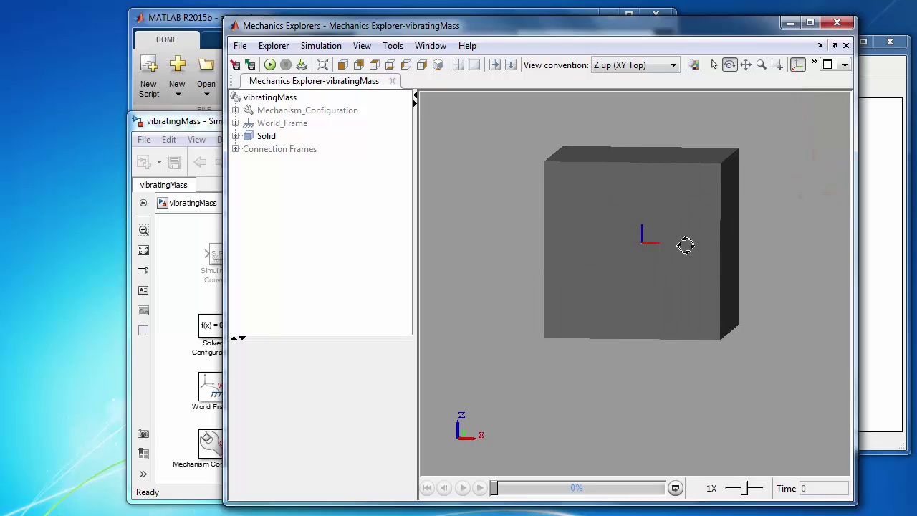
pyautogui.moveTo(685, 246); pyautogui.dragTo(658, 248)
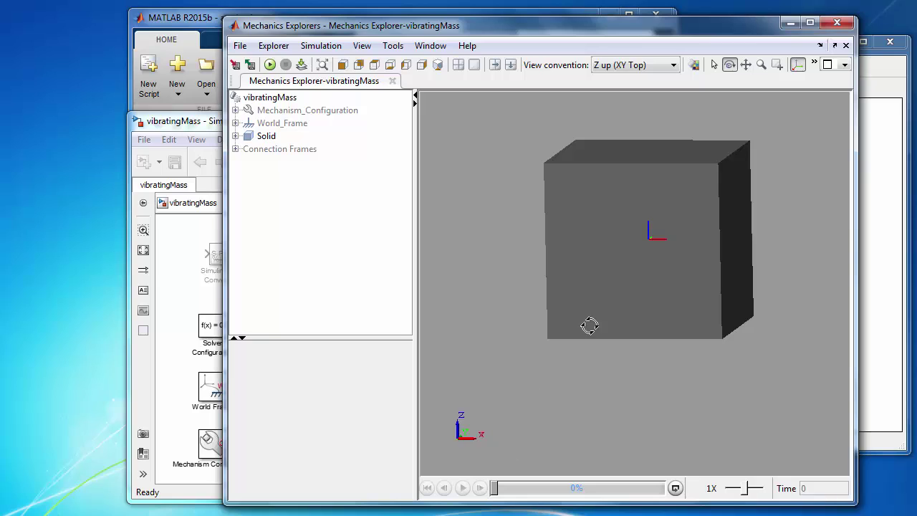
# Step: Compare the isometric and face-on views, then minimize MATLAB and move the vibratingMass diagram up-left
pyautogui.click(437, 65)
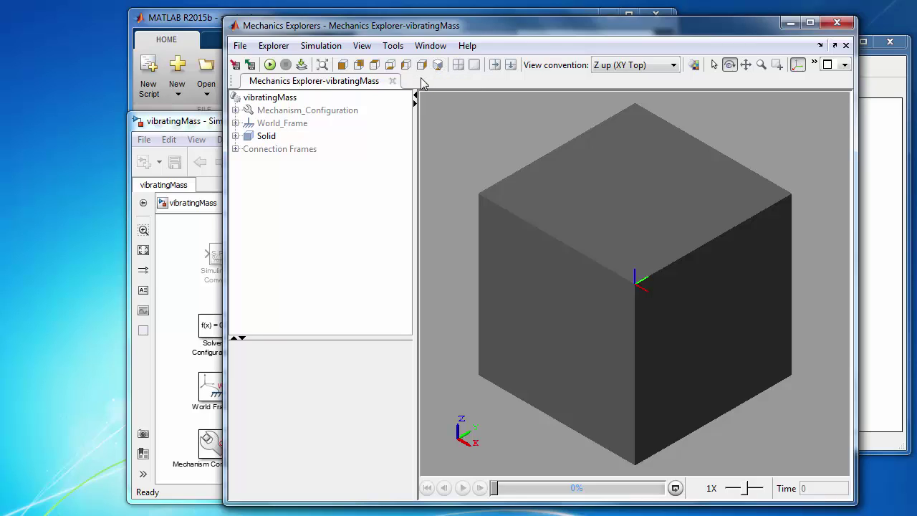
pyautogui.click(358, 65)
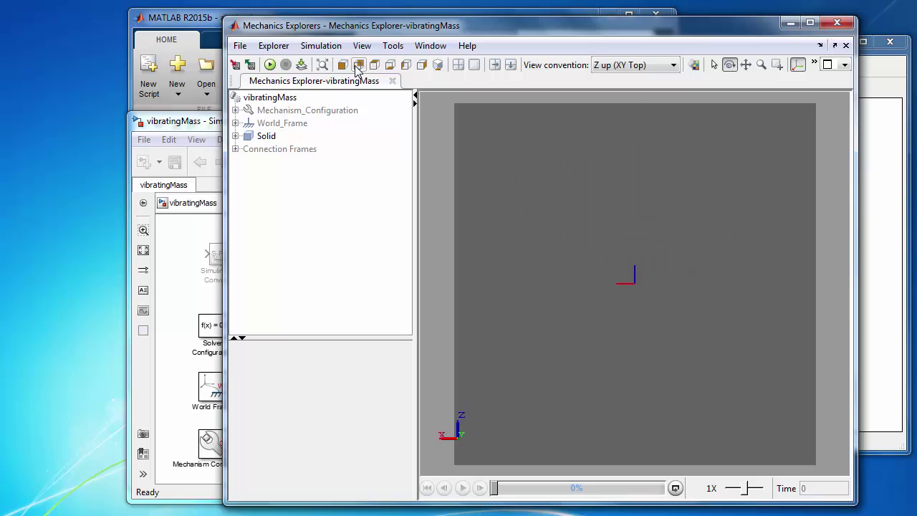
pyautogui.click(437, 65)
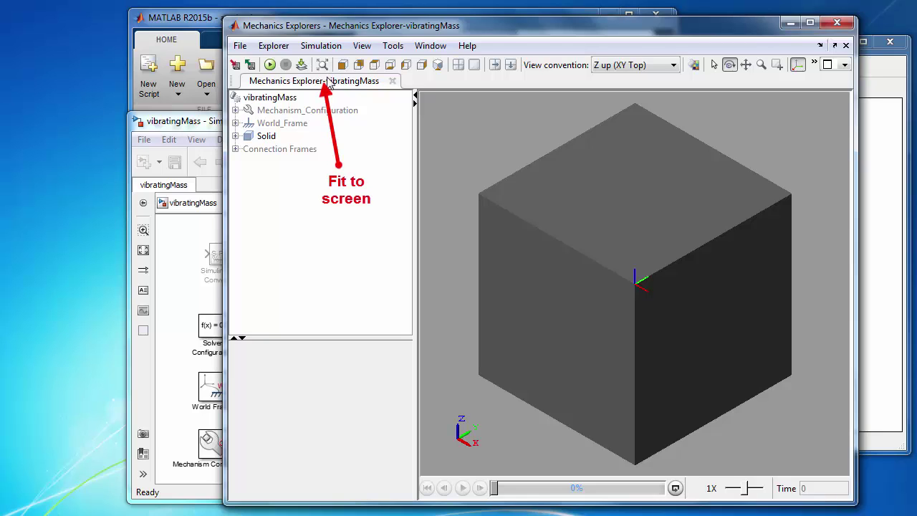
pyautogui.click(192, 20)
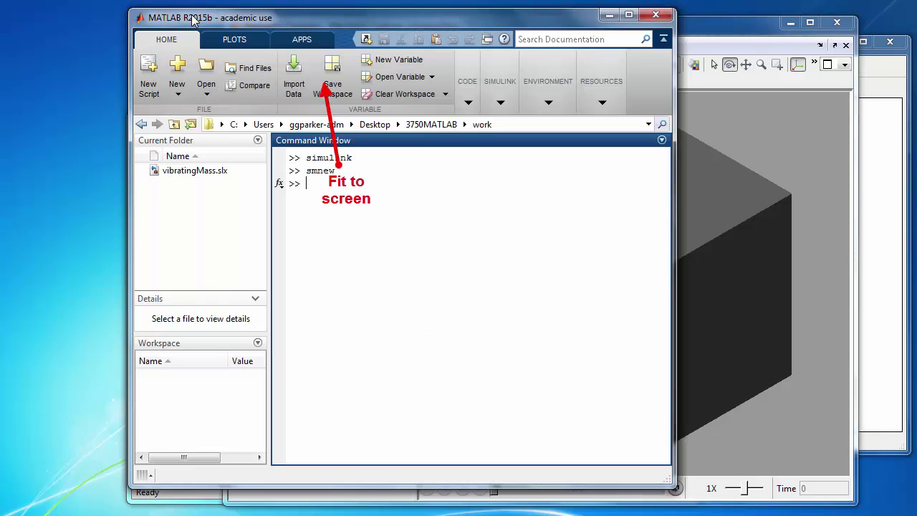
pyautogui.click(610, 14)
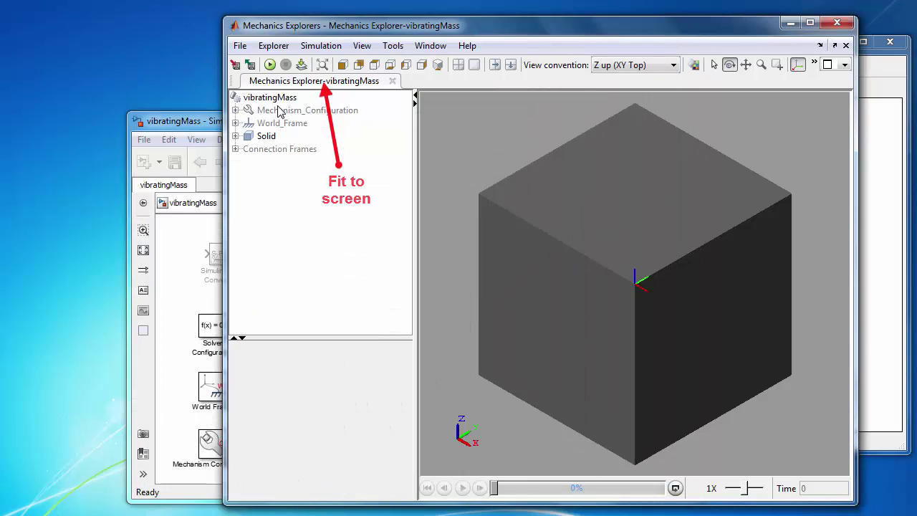
pyautogui.click(195, 124)
pyautogui.moveTo(194, 124); pyautogui.dragTo(155, 109)
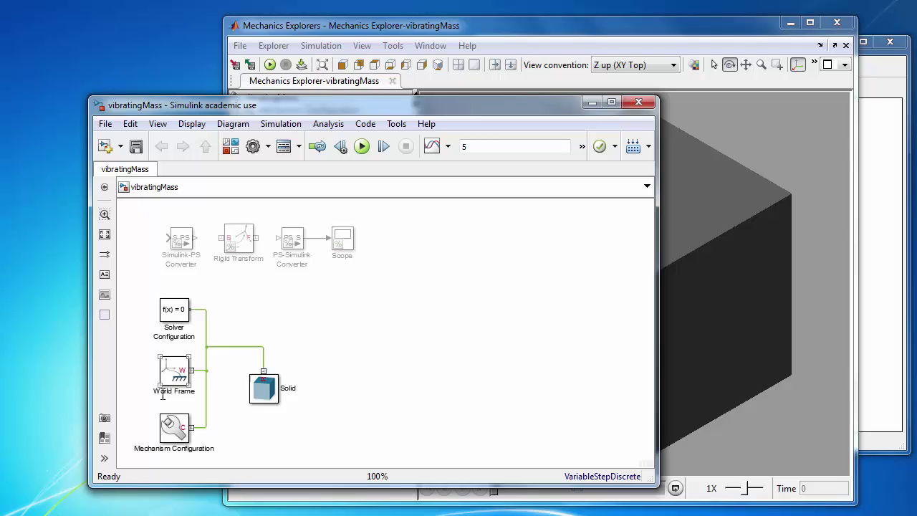
# Step: In Mechanics Explorer, inspect what World_Frame's W port connects to
pyautogui.click(321, 27)
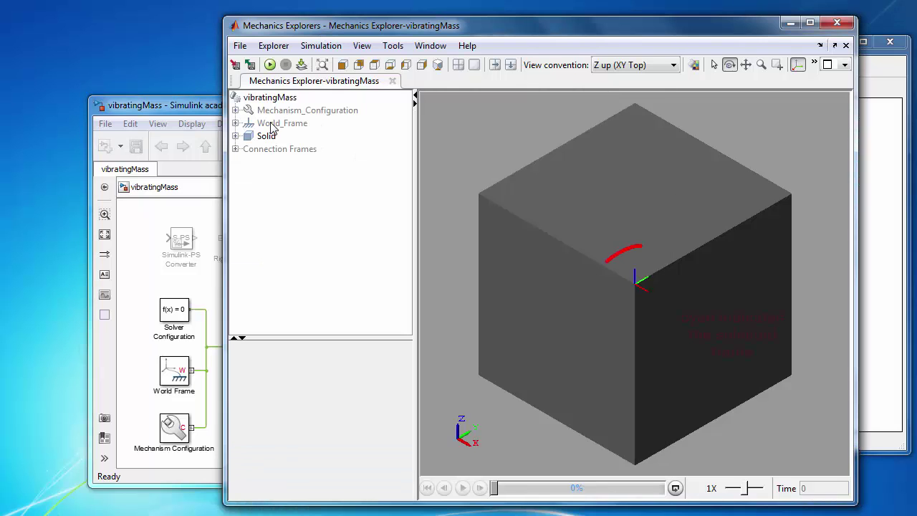
pyautogui.click(273, 126)
pyautogui.click(236, 123)
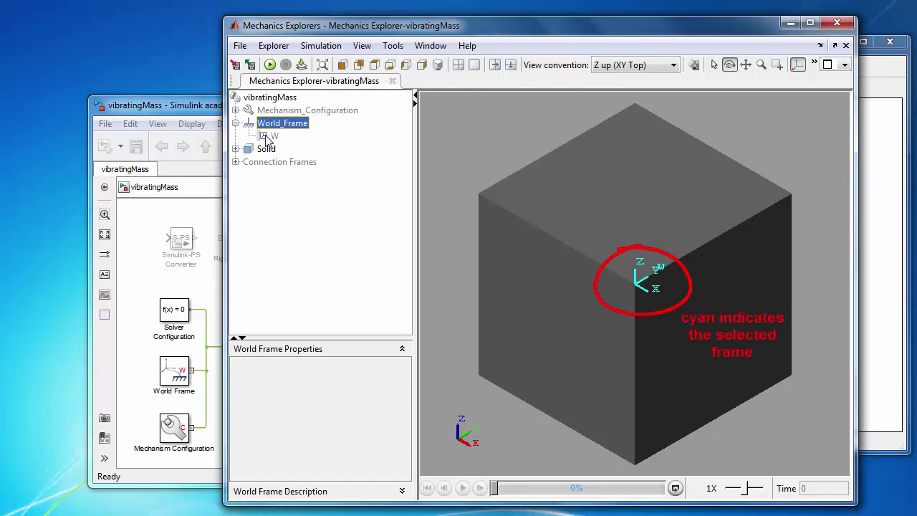
pyautogui.click(272, 136)
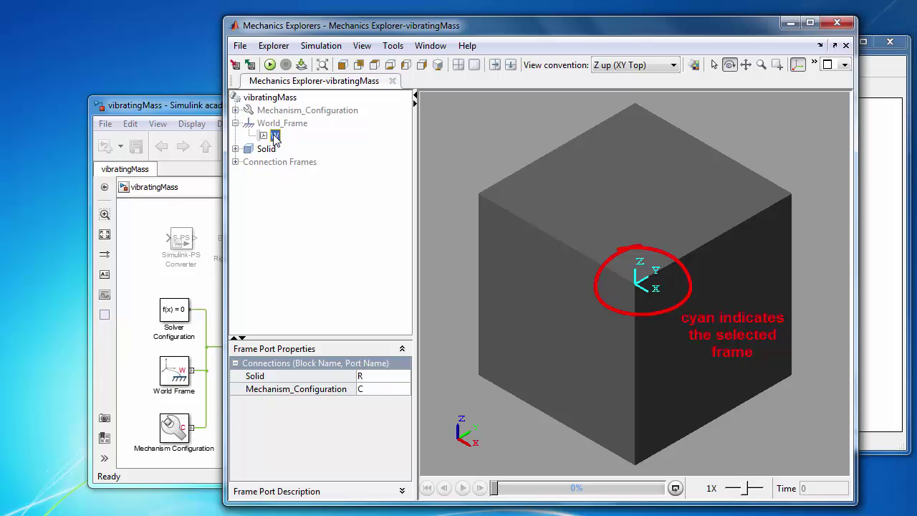
# Step: Rename the World Frame block to frame_0 and save the vibratingMass model
pyautogui.click(167, 107)
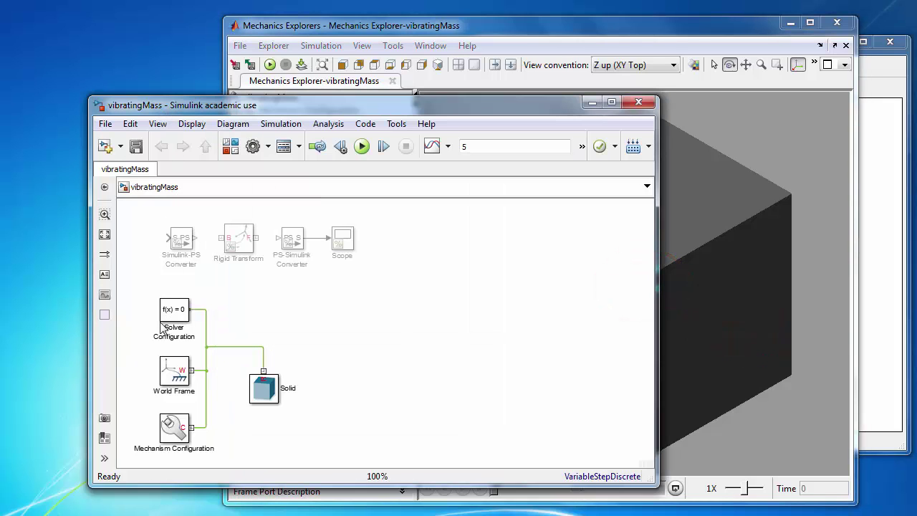
pyautogui.doubleClick(170, 392)
pyautogui.write('frame_0')
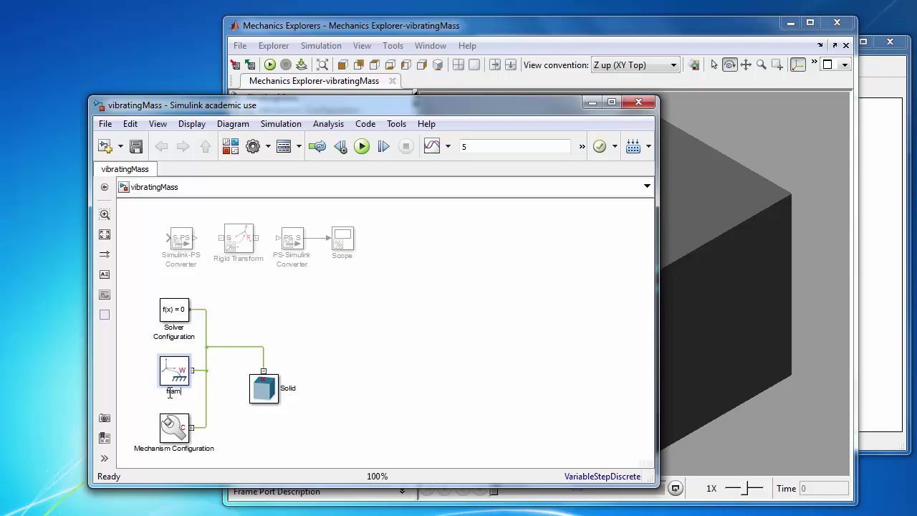
pyautogui.click(305, 326)
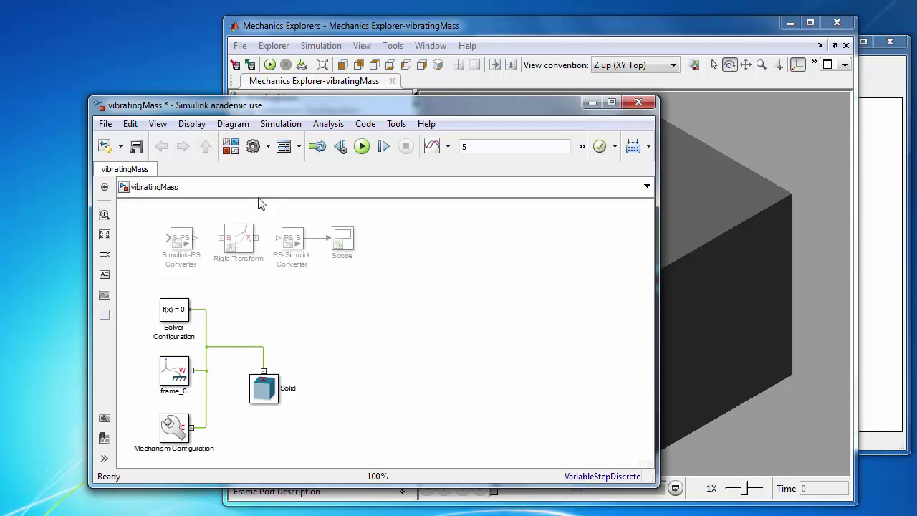
pyautogui.click(136, 147)
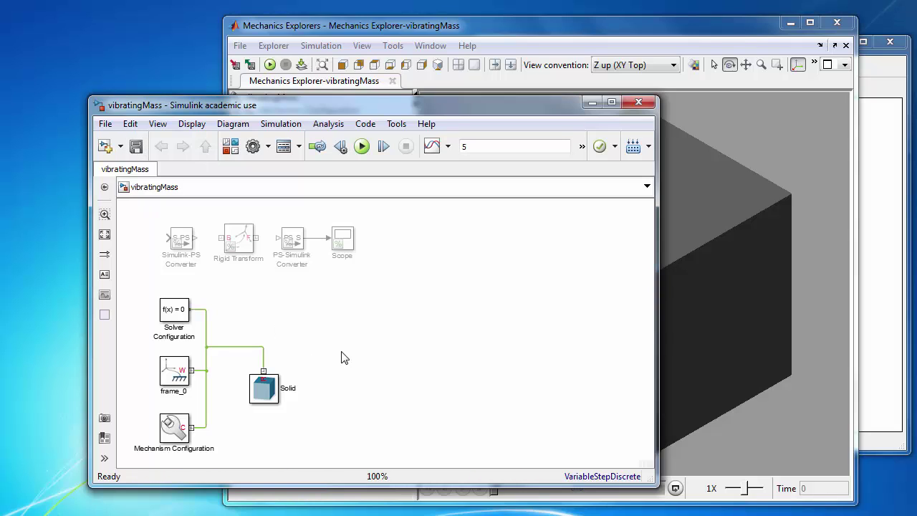
# Step: Confirm Solid's R port links to frame_0 W in Mechanics Explorer, then bring the diagram back
pyautogui.click(368, 28)
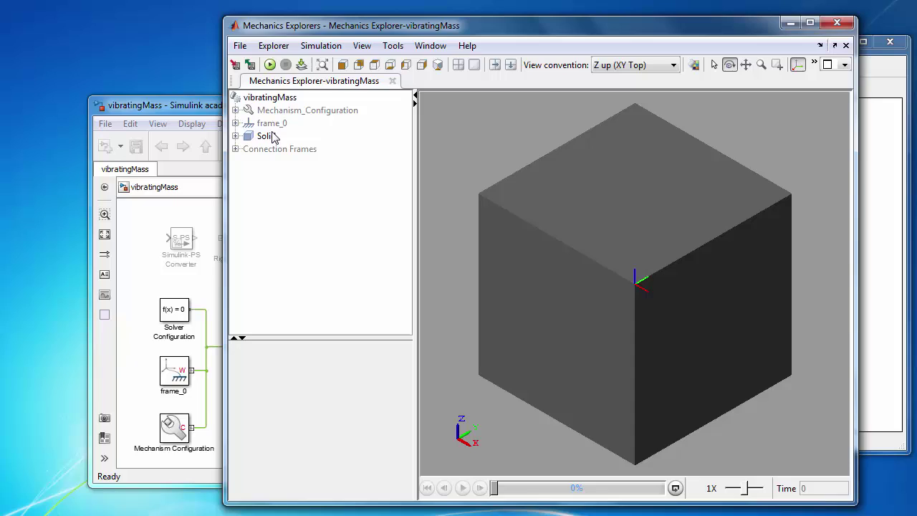
pyautogui.click(235, 123)
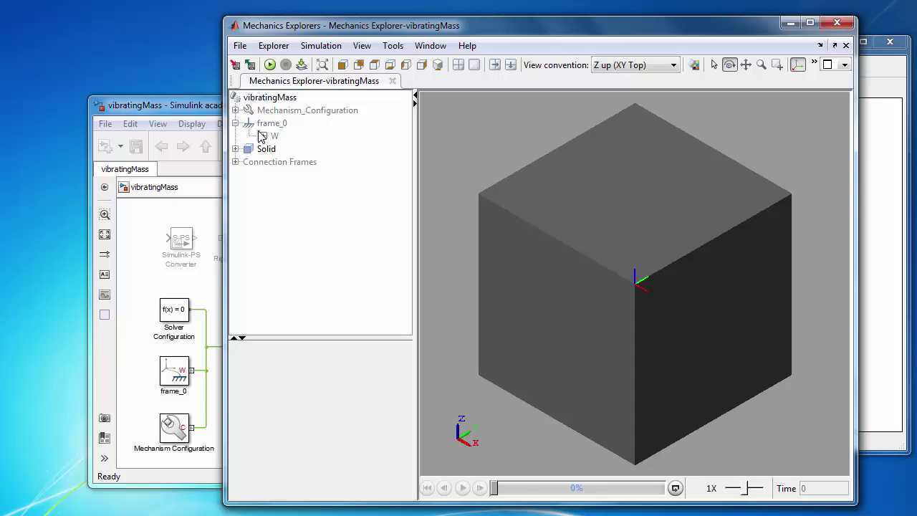
pyautogui.click(266, 137)
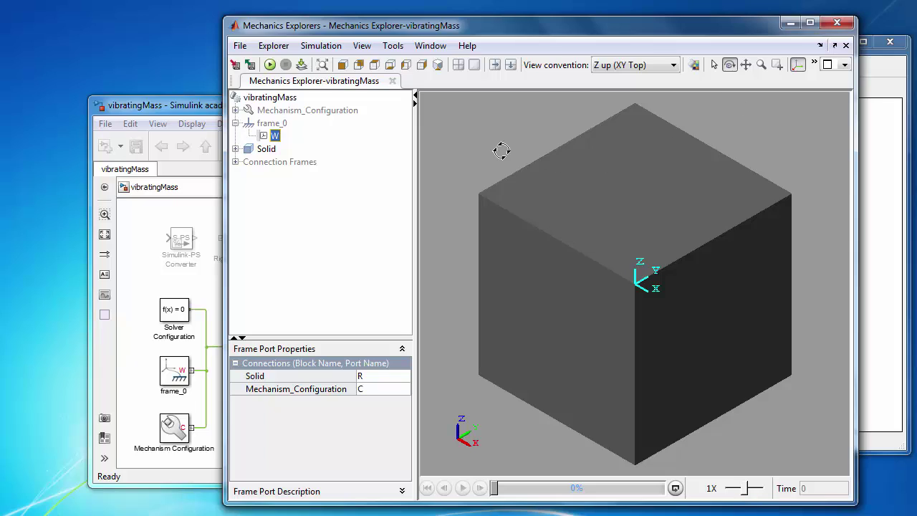
pyautogui.click(235, 149)
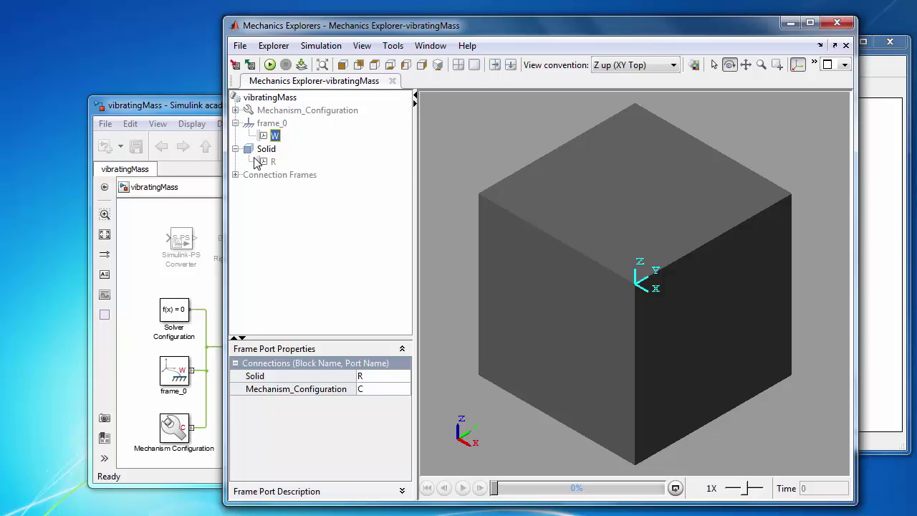
pyautogui.click(268, 163)
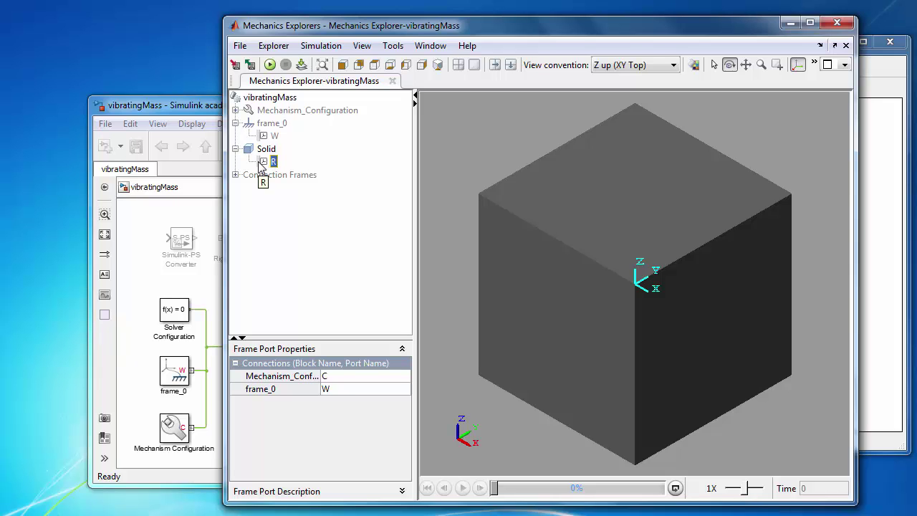
pyautogui.moveTo(331, 27); pyautogui.dragTo(381, 22)
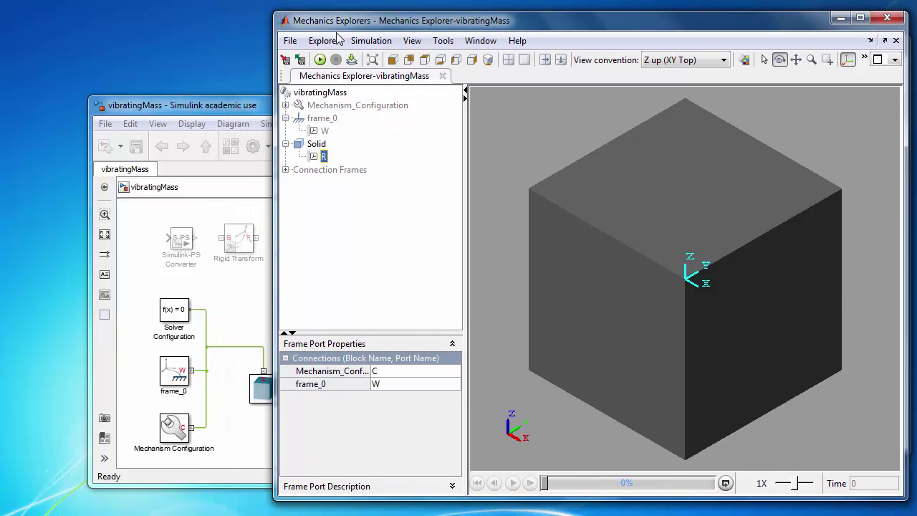
pyautogui.moveTo(251, 108); pyautogui.dragTo(206, 79)
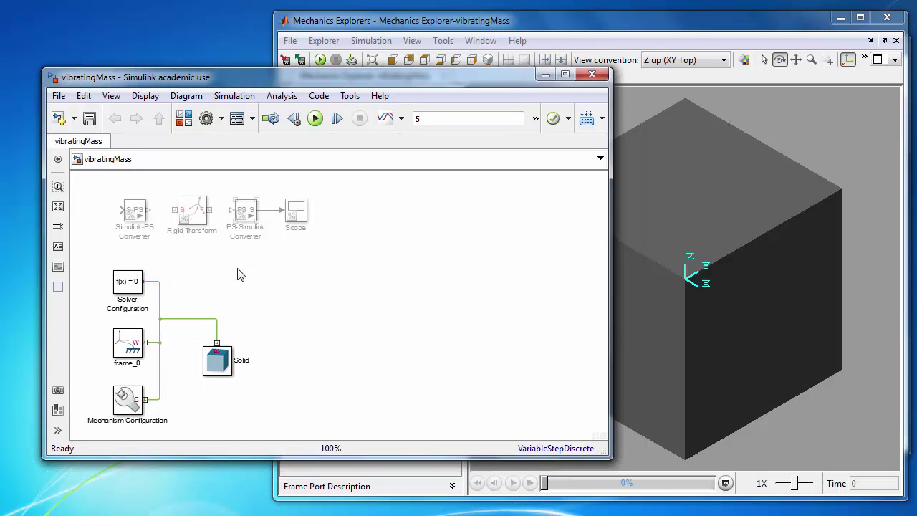
# Step: Rearrange the windows and reopen the Solid dialog showing a Brick of [1 1 1] m
pyautogui.doubleClick(218, 361)
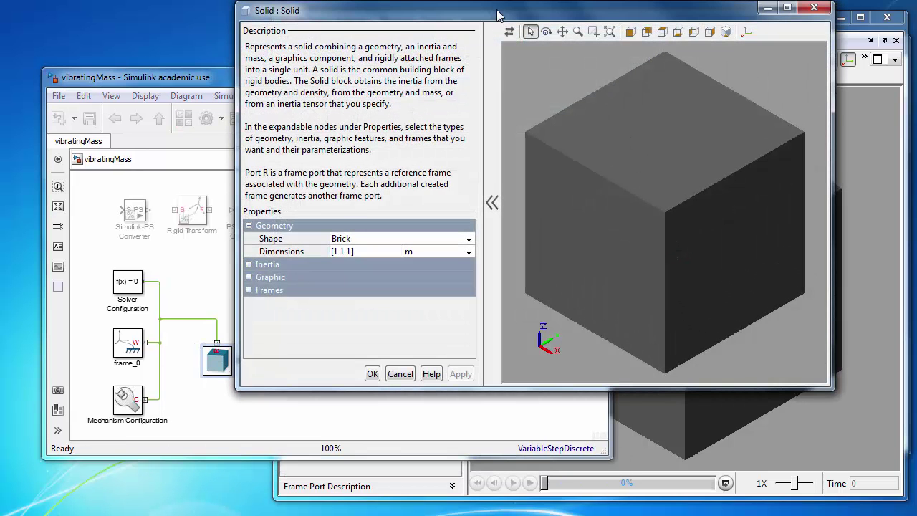
pyautogui.moveTo(500, 14); pyautogui.dragTo(349, 97)
pyautogui.click(470, 22)
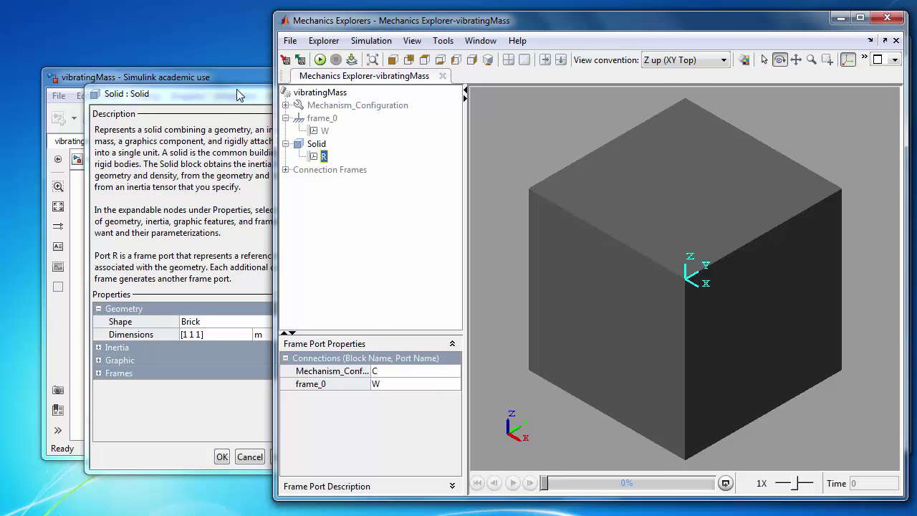
pyautogui.moveTo(239, 92); pyautogui.dragTo(162, 67)
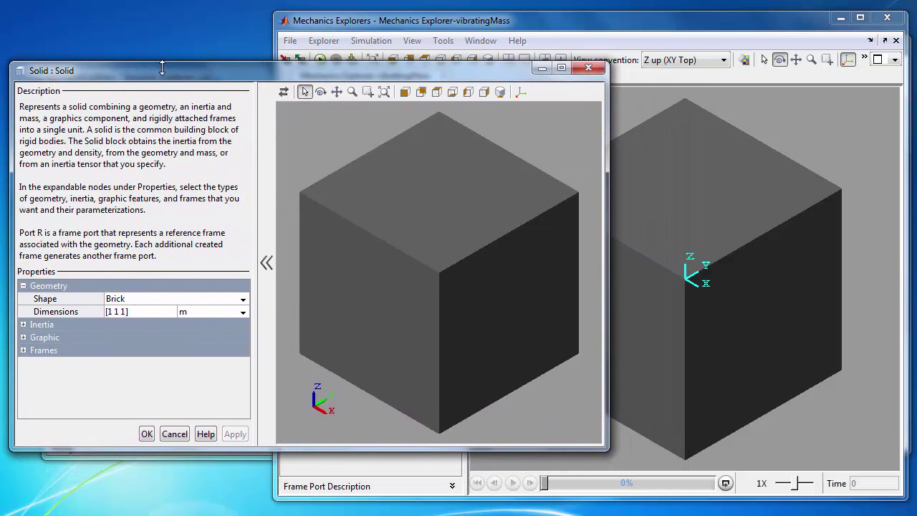
pyautogui.click(649, 27)
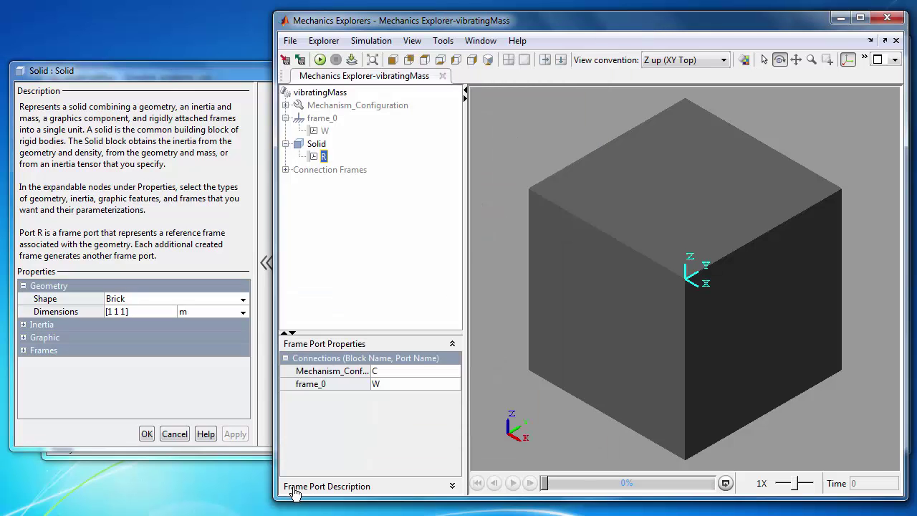
pyautogui.moveTo(278, 500); pyautogui.dragTo(426, 469)
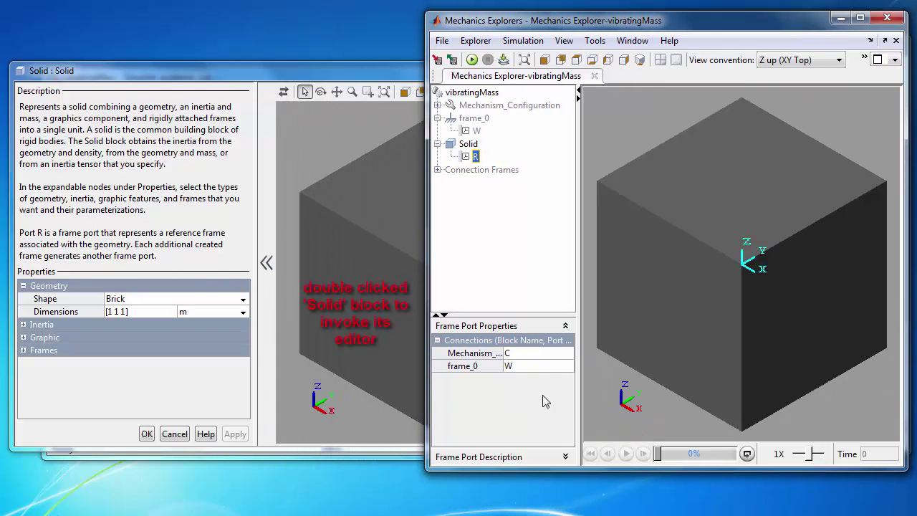
pyautogui.click(281, 75)
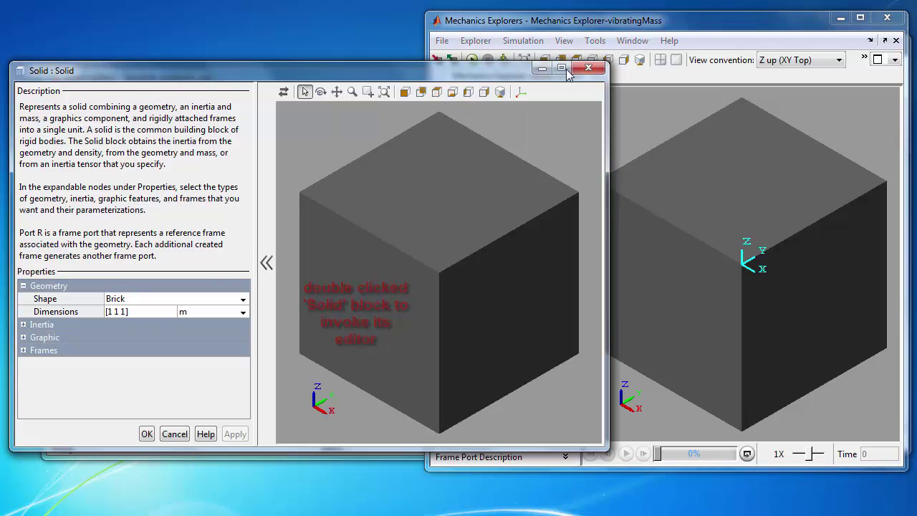
pyautogui.click(589, 69)
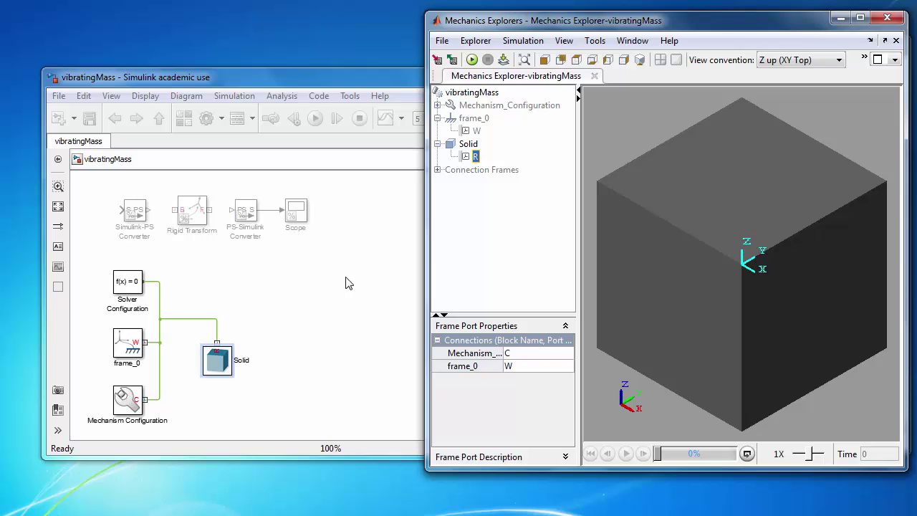
pyautogui.doubleClick(217, 360)
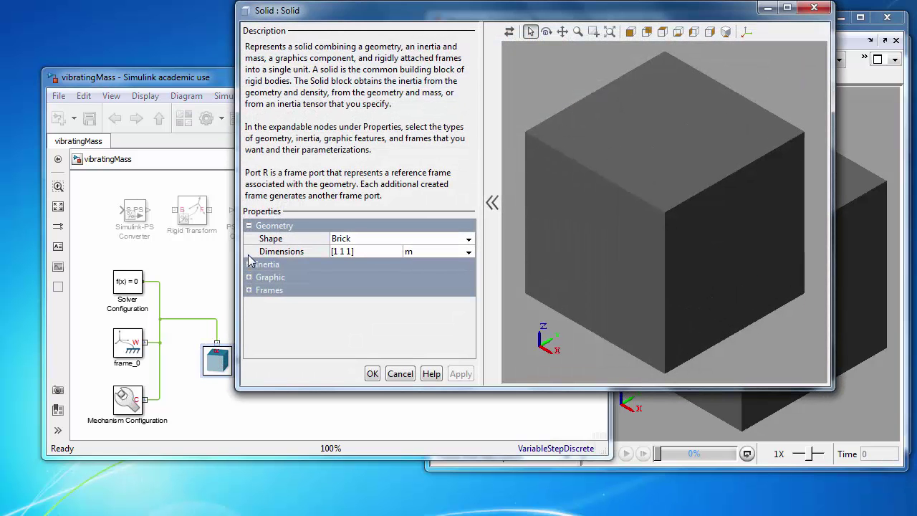
# Step: Preview the solid as a Cylinder, then as a Sphere
pyautogui.click(467, 242)
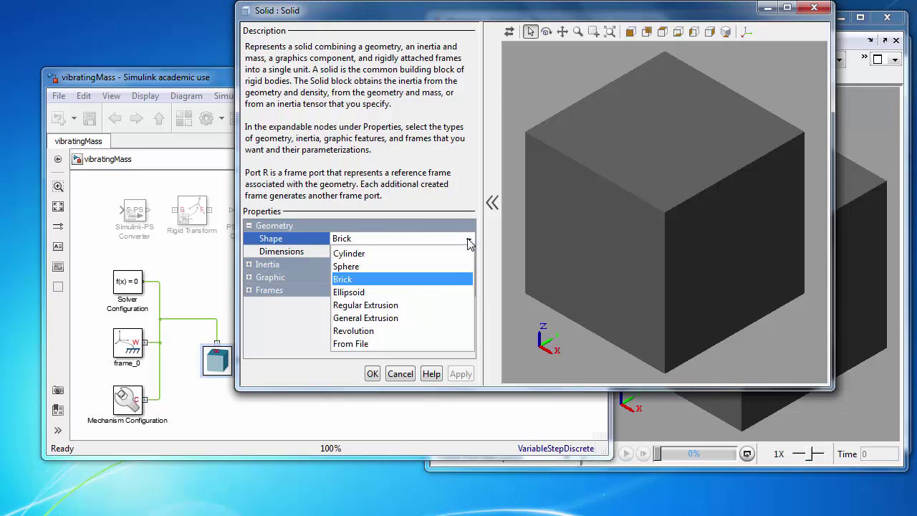
pyautogui.click(438, 255)
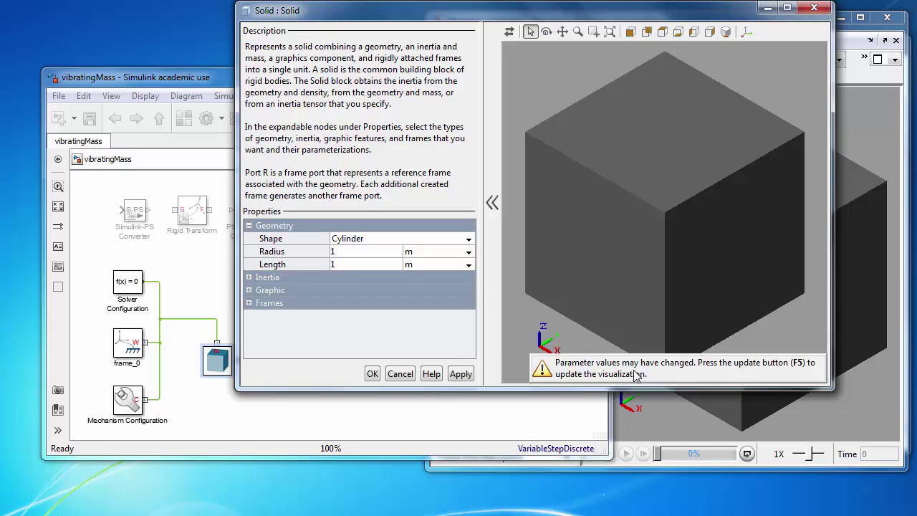
pyautogui.press('F5')
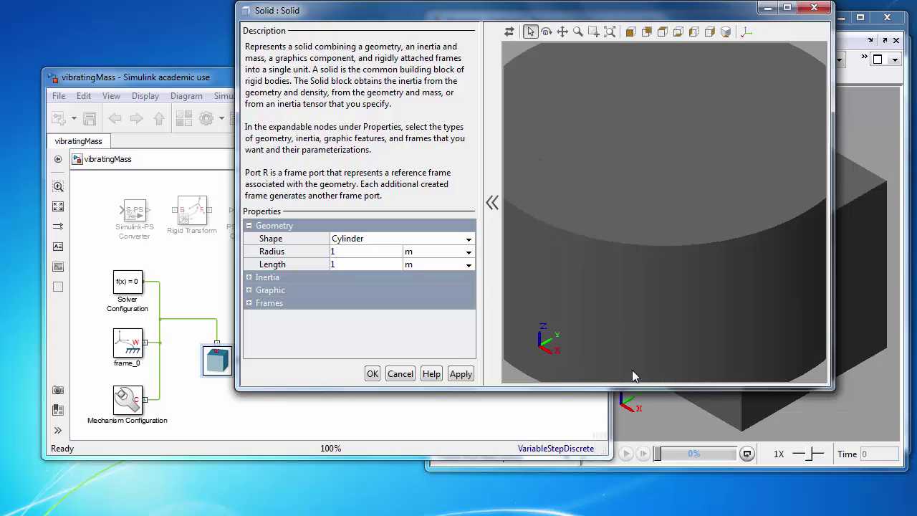
pyautogui.click(468, 239)
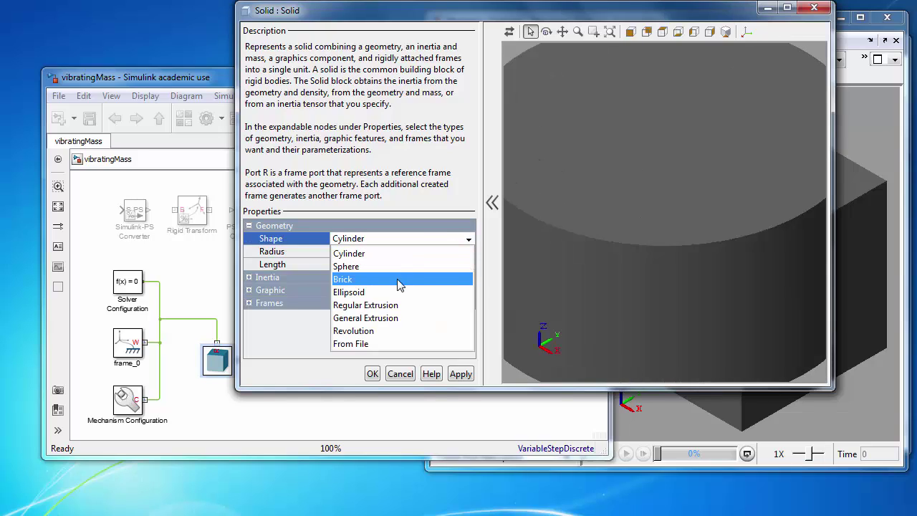
pyautogui.click(355, 269)
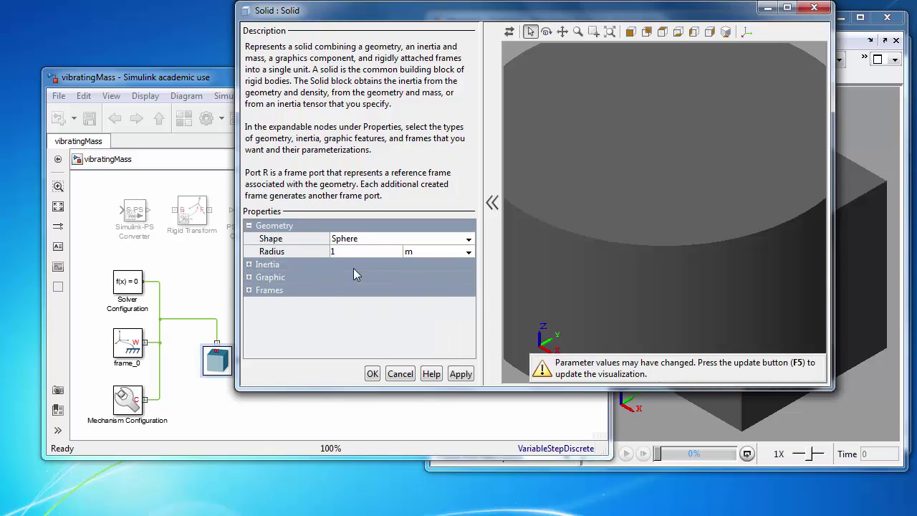
pyautogui.press('F5')
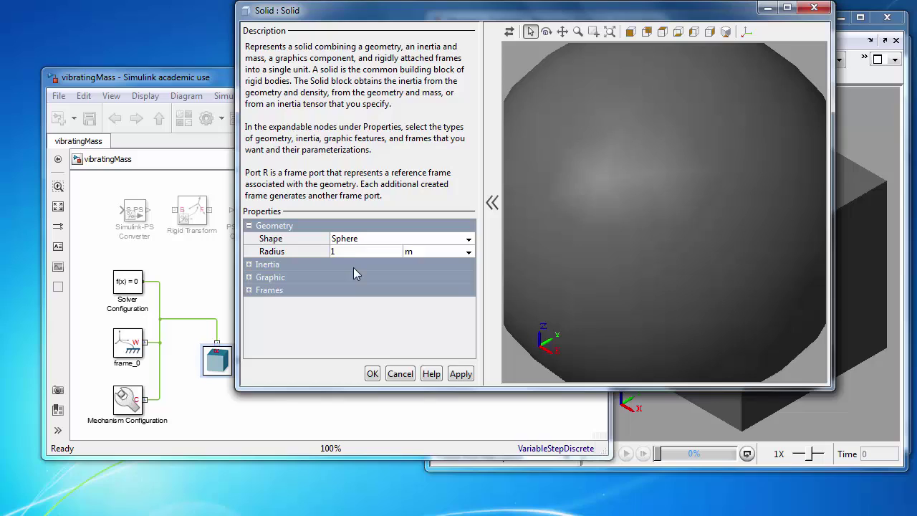
# Step: Make the solid a Brick with dimensions [1 2 3] in cm
pyautogui.click(420, 240)
pyautogui.click(352, 279)
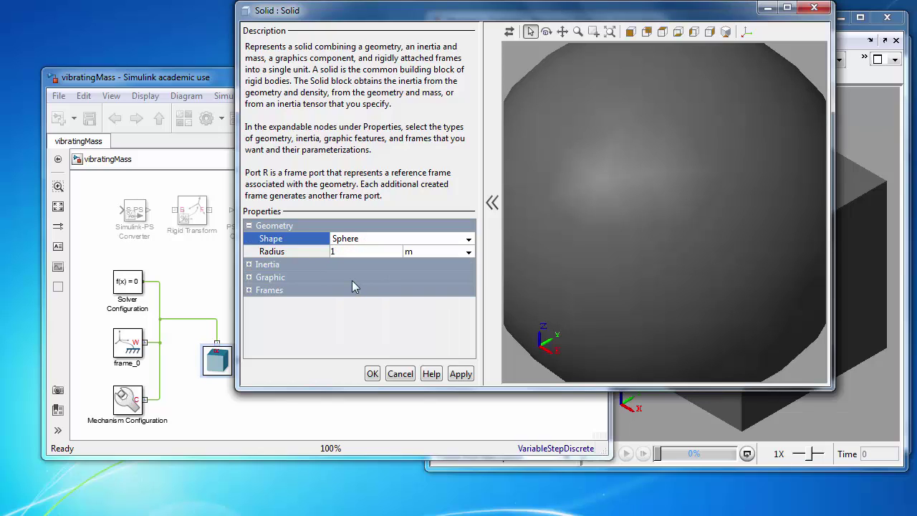
pyautogui.press('F5')
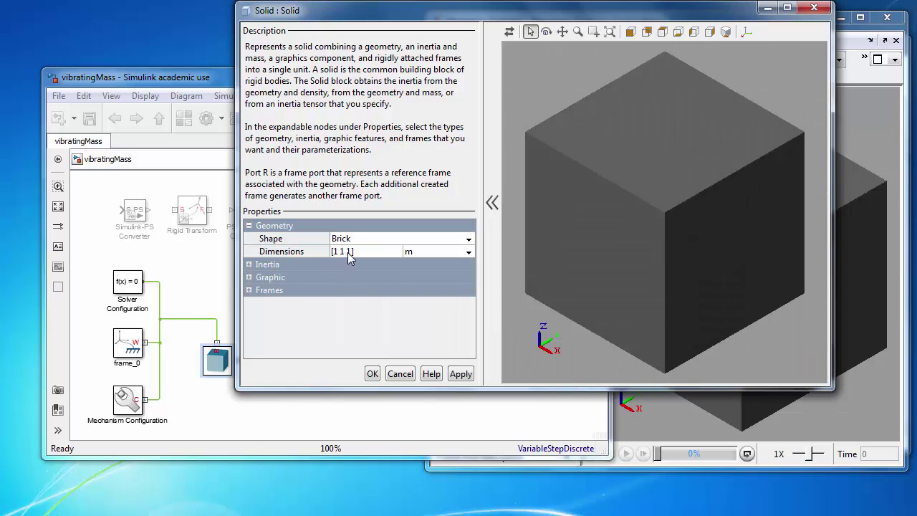
pyautogui.click(349, 252)
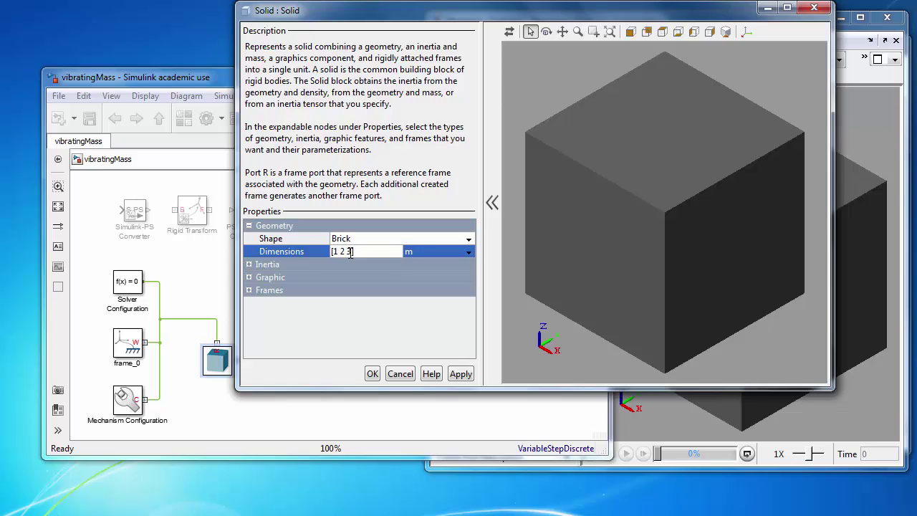
pyautogui.click(469, 252)
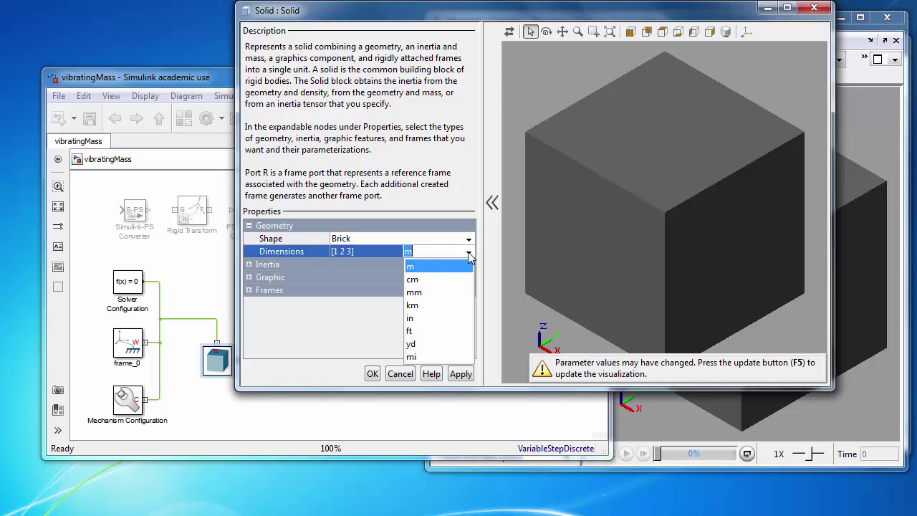
pyautogui.click(421, 280)
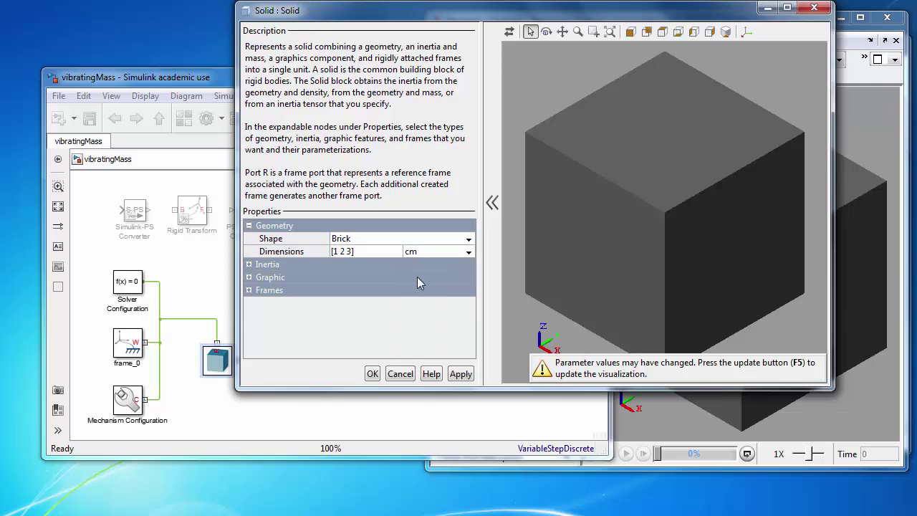
# Step: Base the solid's inertia on a mass of .15 kg
pyautogui.click(249, 266)
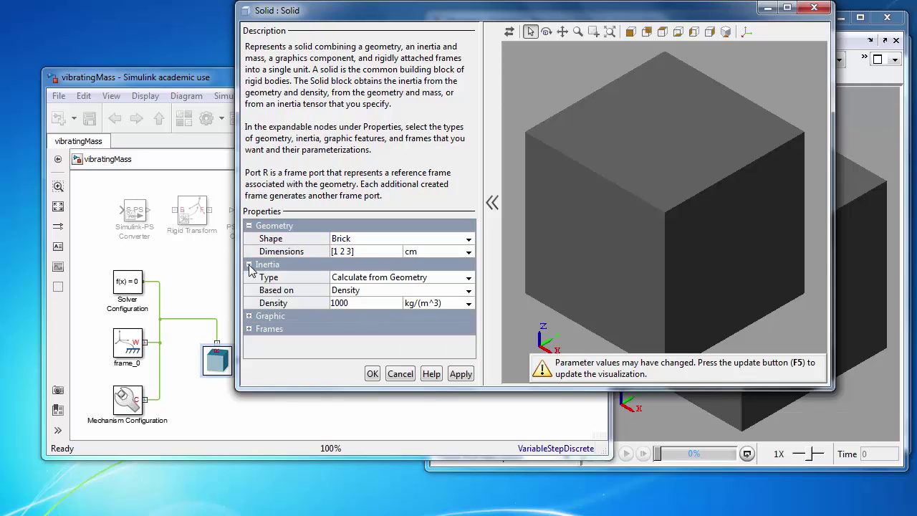
pyautogui.click(470, 294)
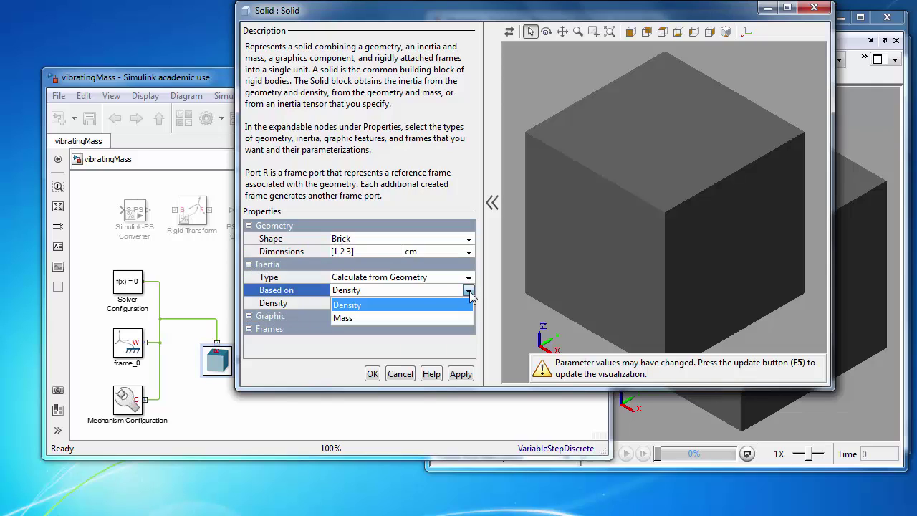
pyautogui.click(399, 319)
pyautogui.click(371, 302)
pyautogui.write('.1')
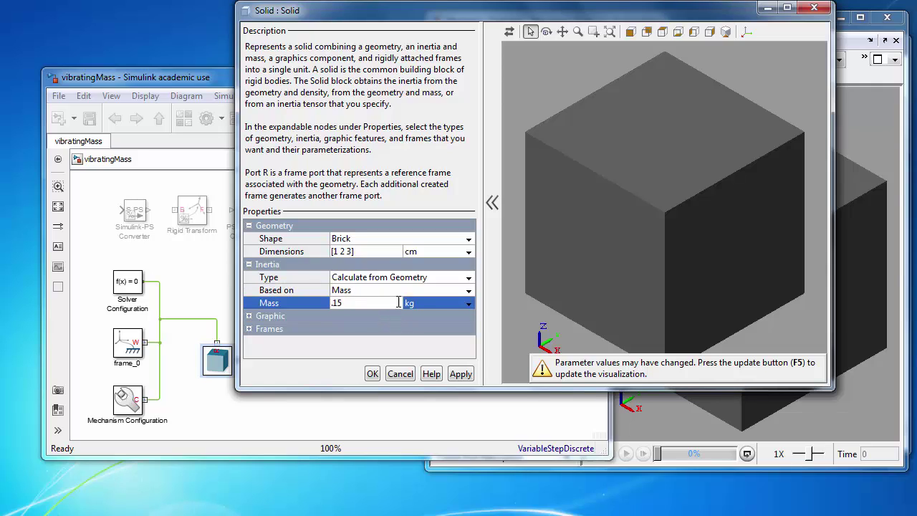
pyautogui.write('5')
pyautogui.click(467, 305)
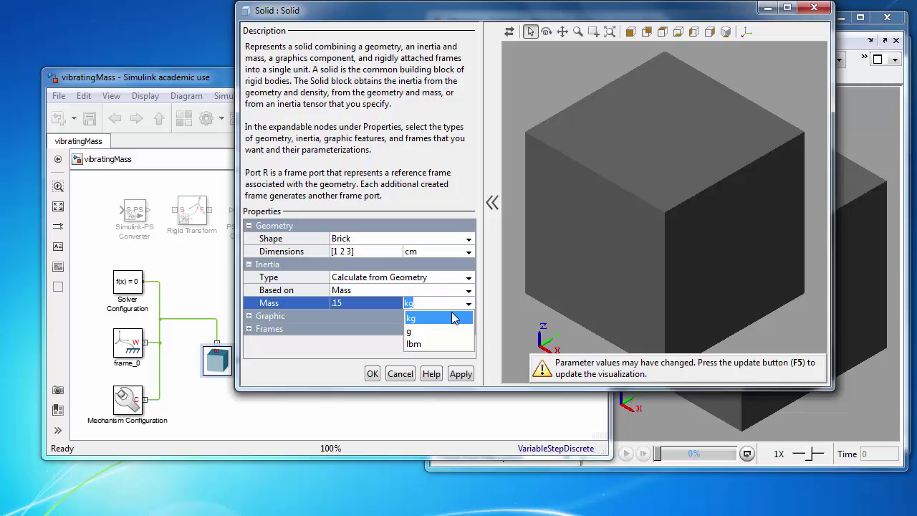
pyautogui.click(451, 320)
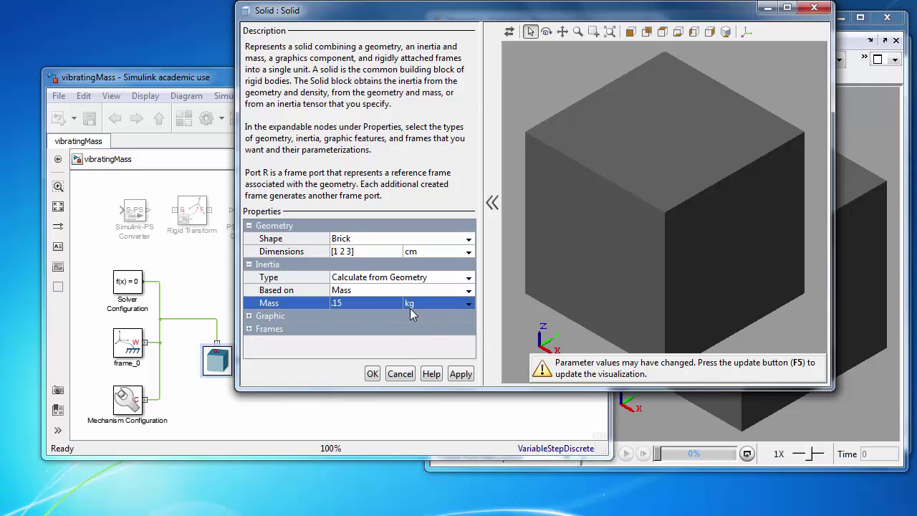
# Step: Set the visual colour to pink-red [1.0 0.4 0.4] and refresh the fitted preview
pyautogui.click(249, 317)
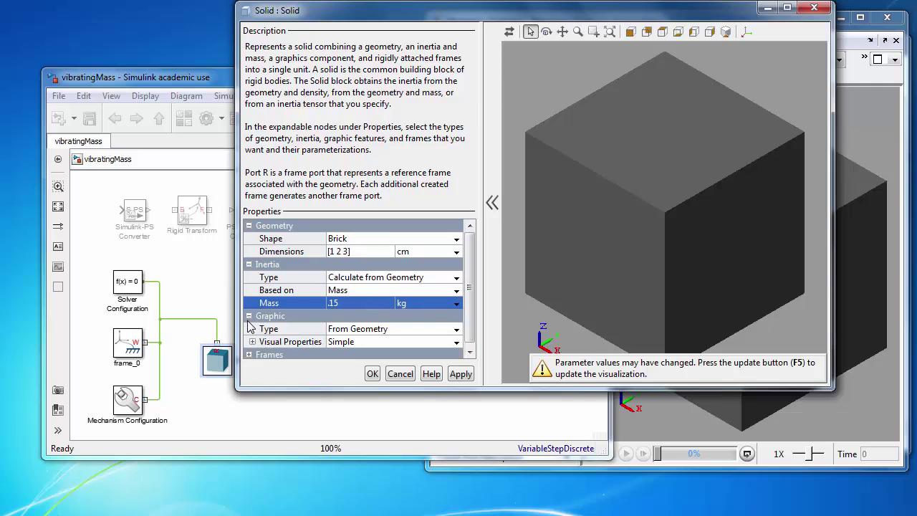
pyautogui.click(250, 317)
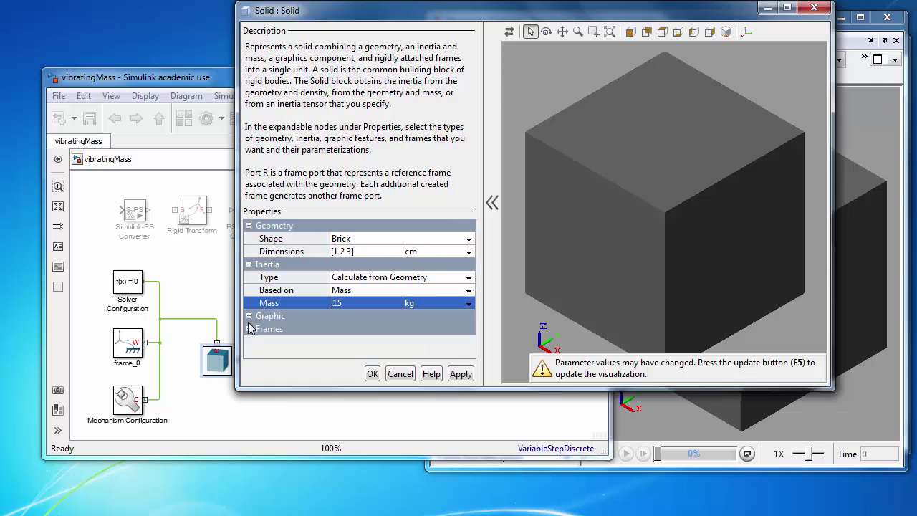
pyautogui.click(250, 317)
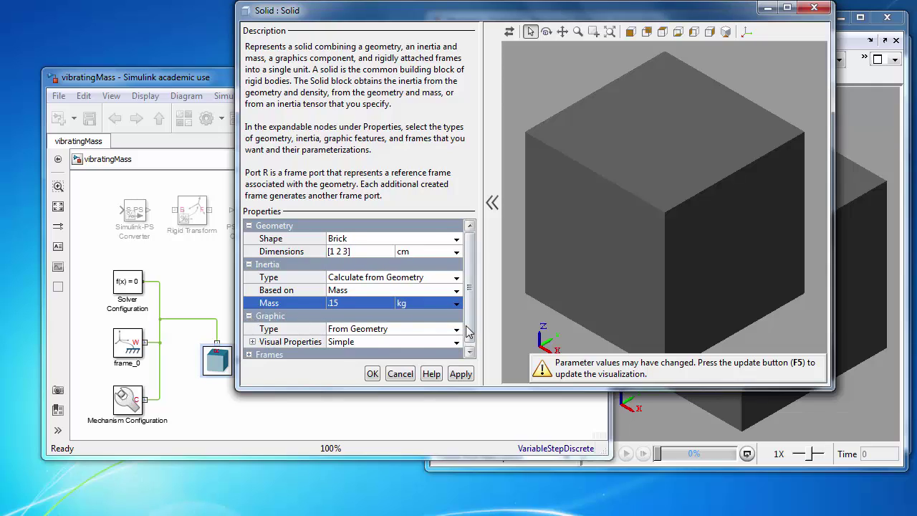
pyautogui.click(470, 350)
pyautogui.click(252, 339)
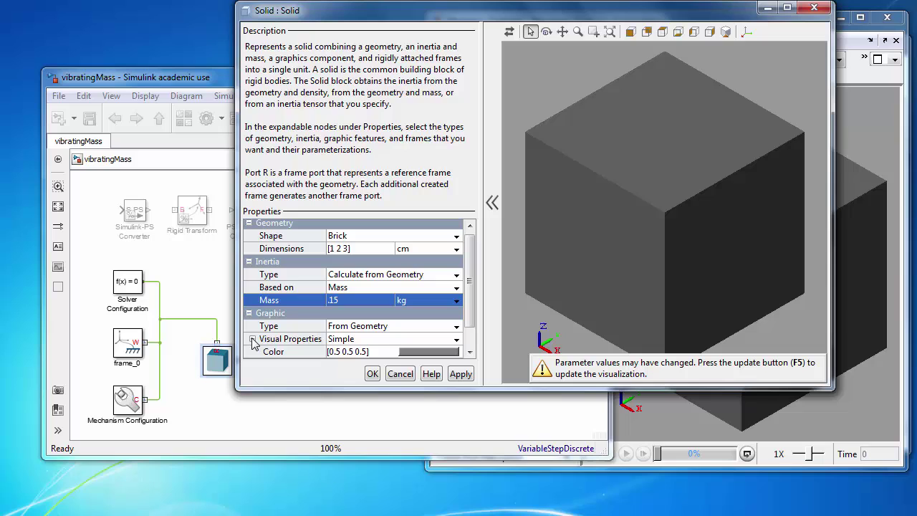
pyautogui.click(414, 352)
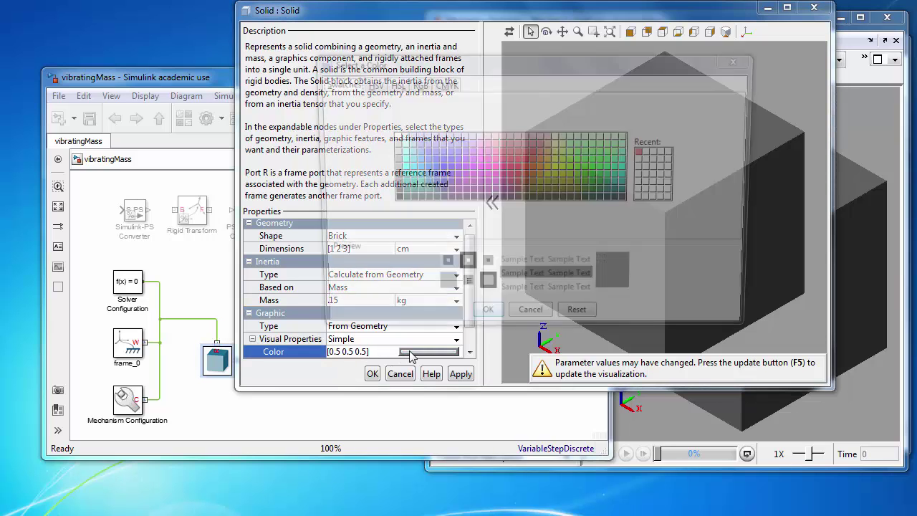
pyautogui.click(501, 153)
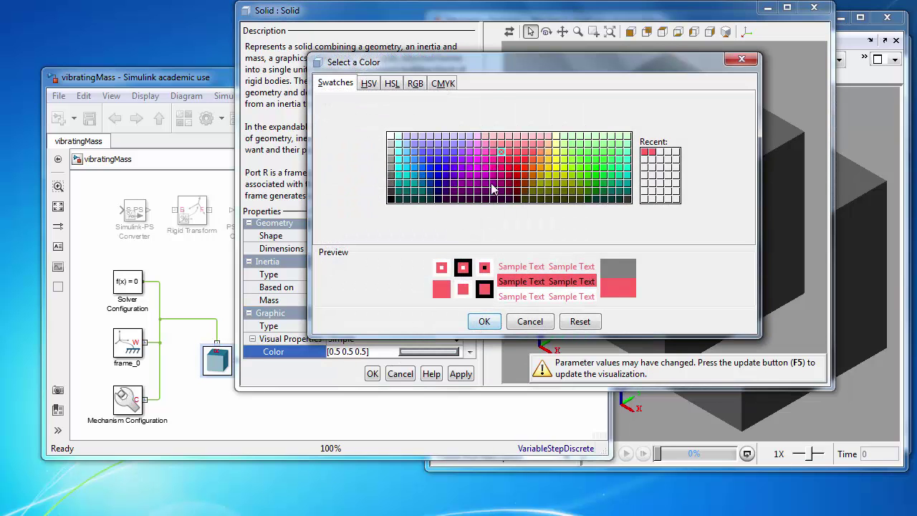
pyautogui.click(477, 322)
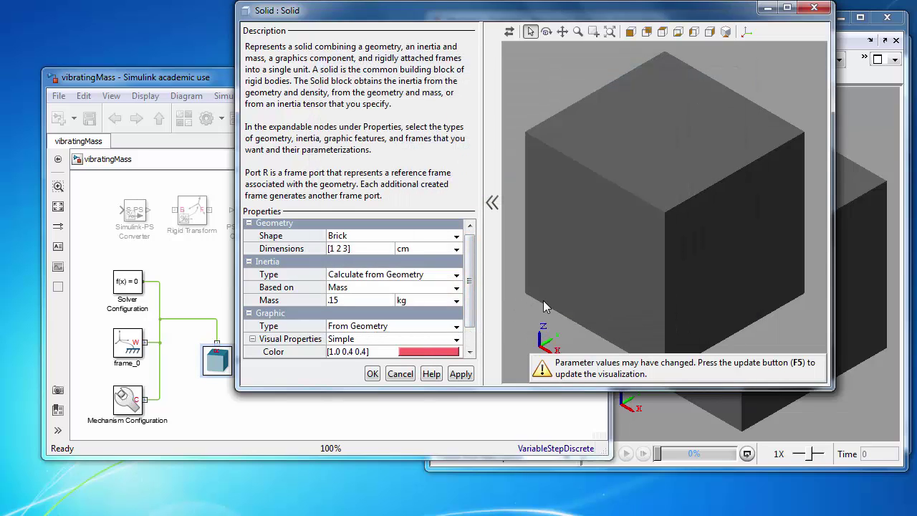
pyautogui.press('F5')
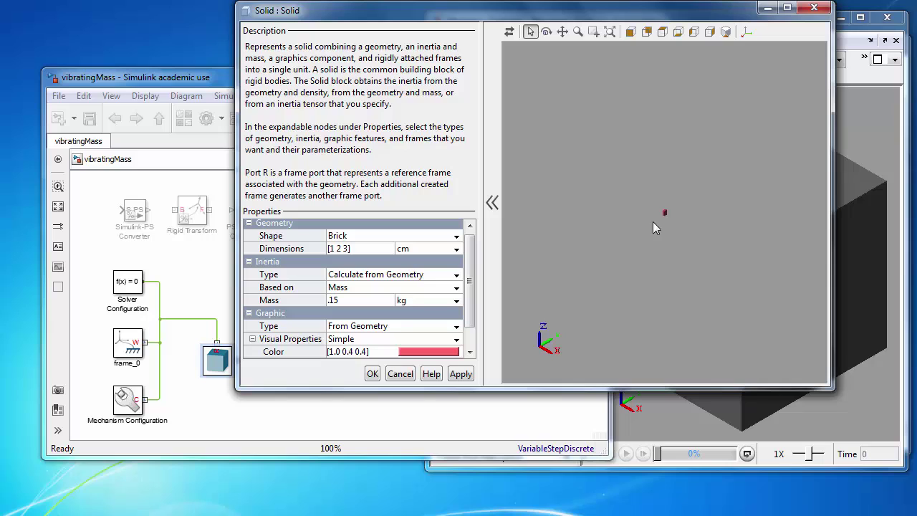
pyautogui.click(612, 34)
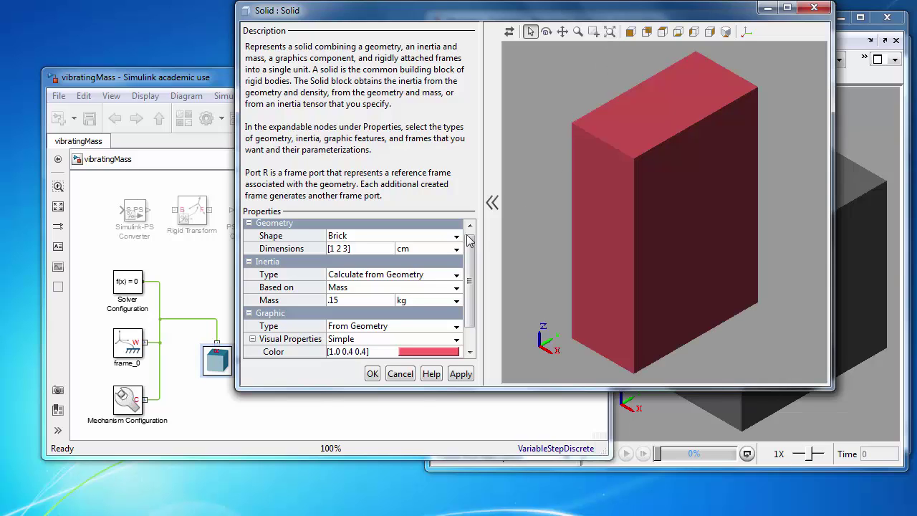
# Step: Apply the Solid settings, save, and view the red brick in Mechanics Explorer
pyautogui.click(373, 374)
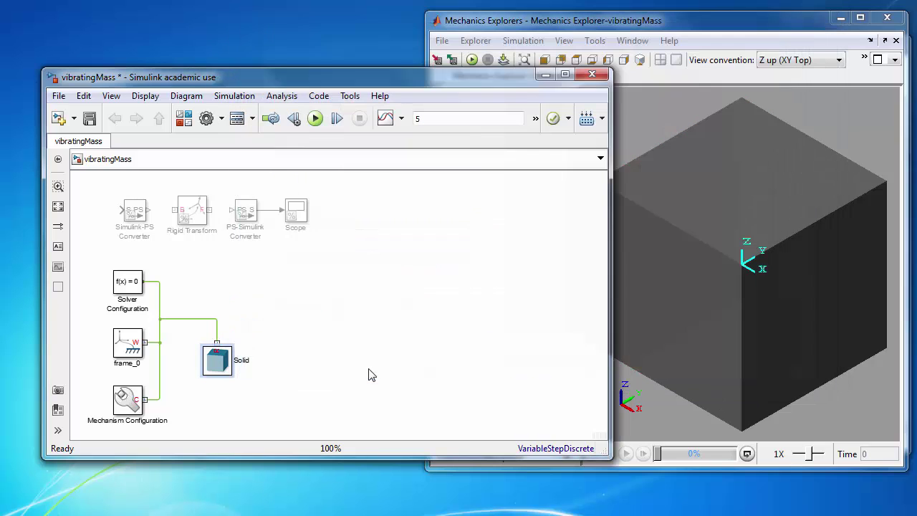
pyautogui.hotkey('ctrl', 's')
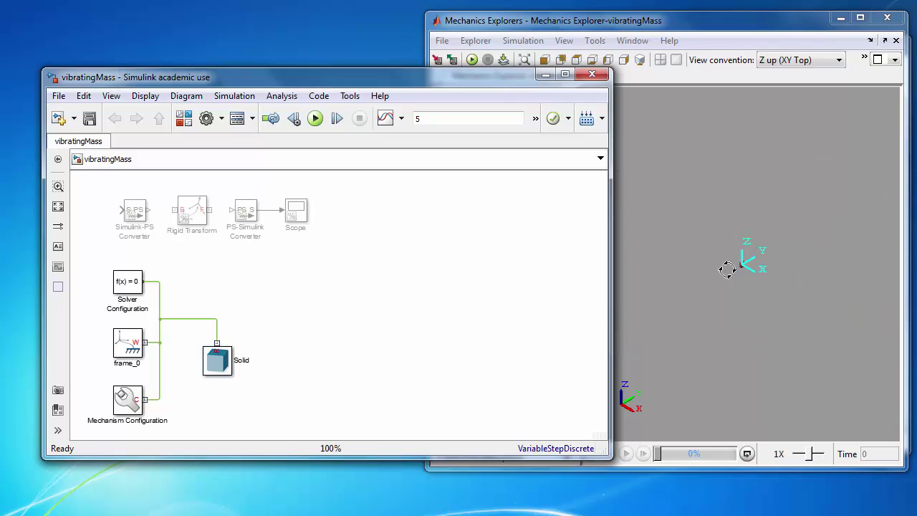
pyautogui.click(739, 23)
pyautogui.click(523, 62)
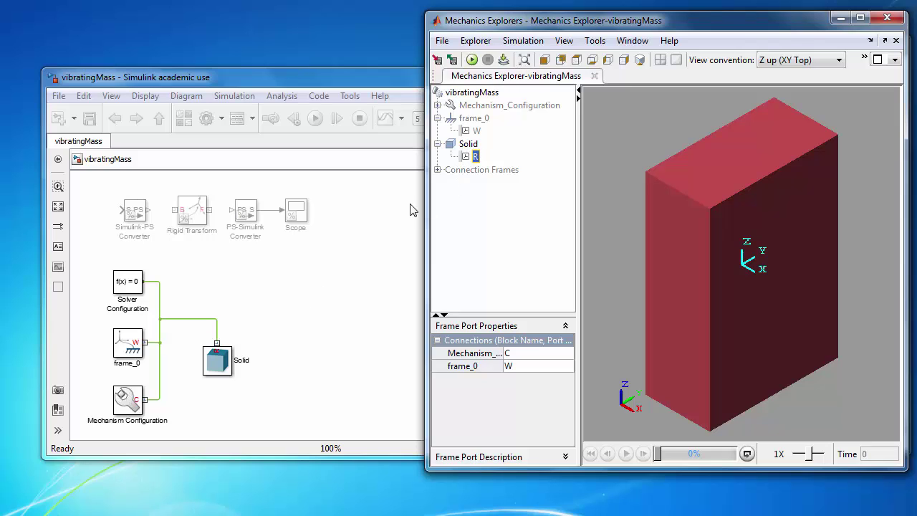
# Step: Rename the Solid block to mass_1
pyautogui.click(302, 327)
pyautogui.click(231, 371)
pyautogui.doubleClick(242, 360)
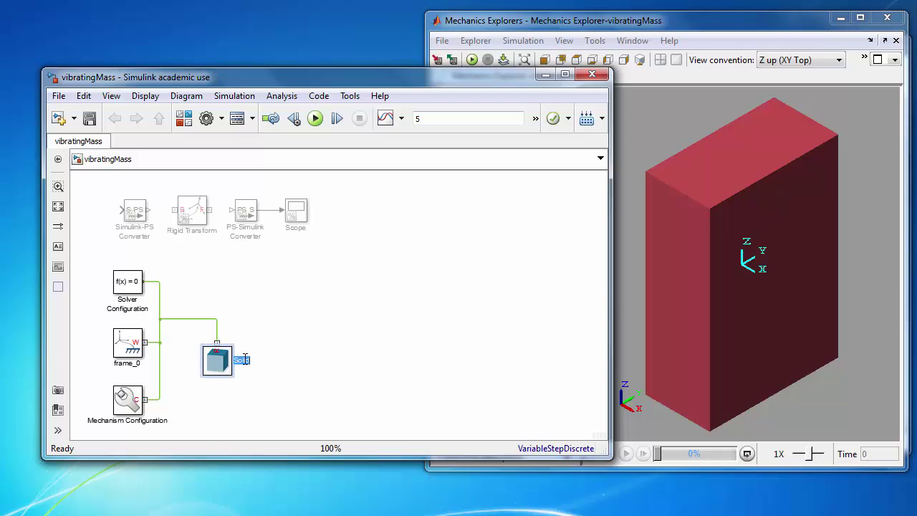
pyautogui.write('mass_1')
pyautogui.click(305, 328)
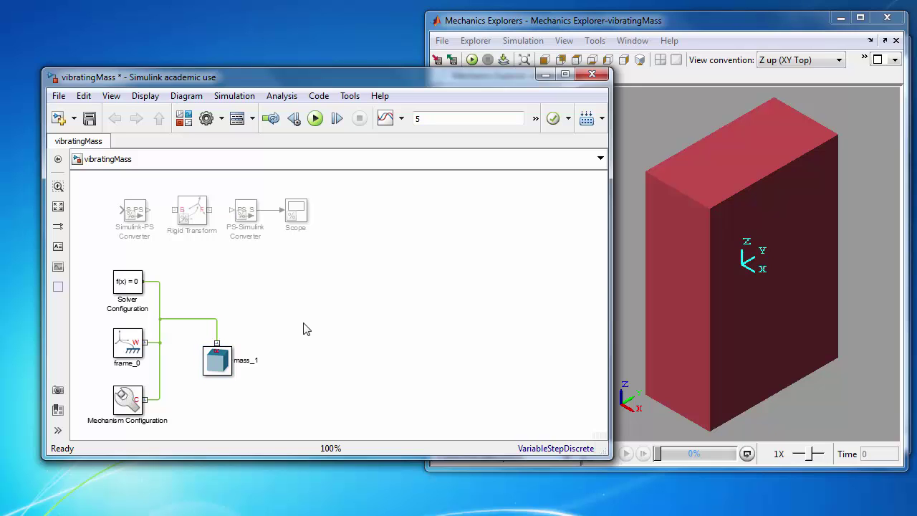
# Step: In mass_1's Block Annotation, add the %<Mass> and %<MassUnits> tokens on one line prefixed with 'm = '
pyautogui.rightClick(215, 360)
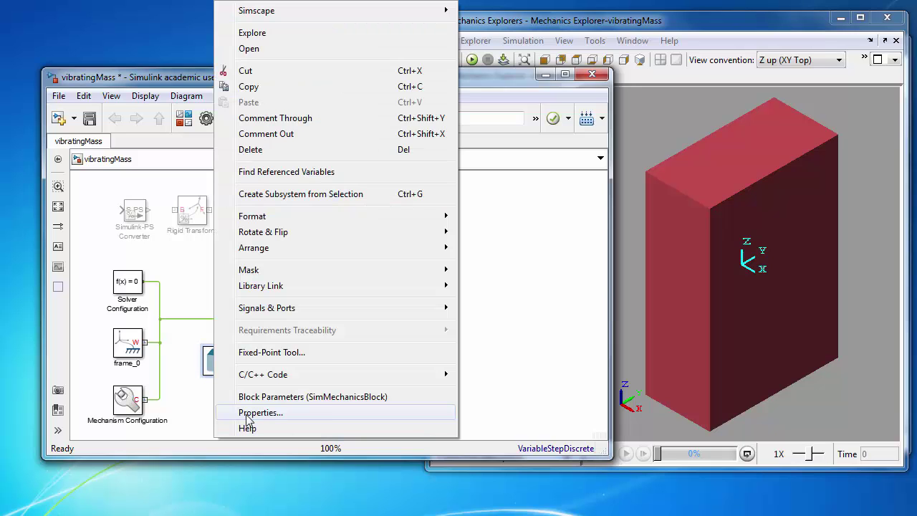
pyautogui.click(247, 414)
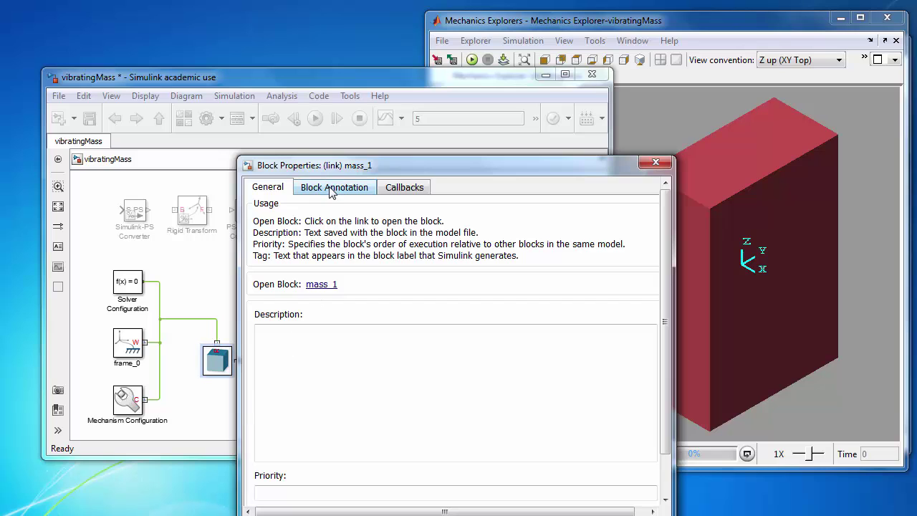
pyautogui.click(331, 187)
pyautogui.moveTo(430, 335); pyautogui.dragTo(428, 431)
pyautogui.click(279, 443)
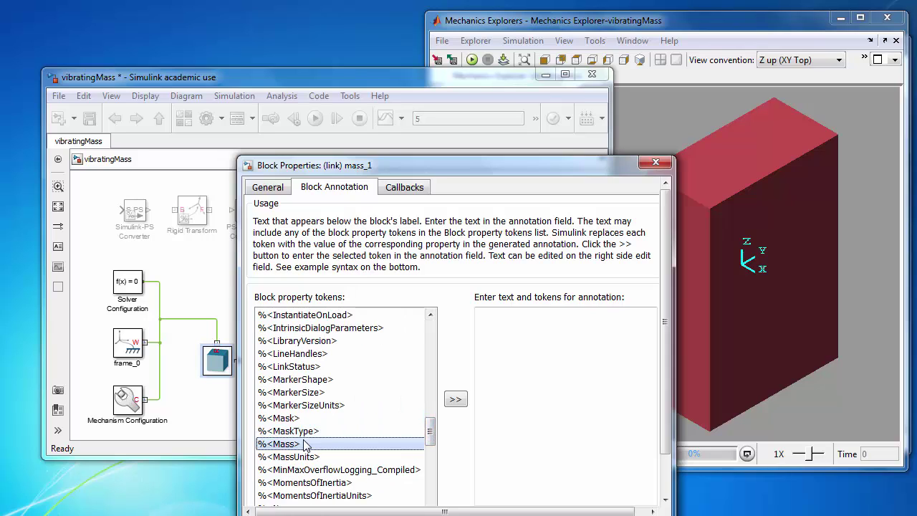
pyautogui.click(455, 399)
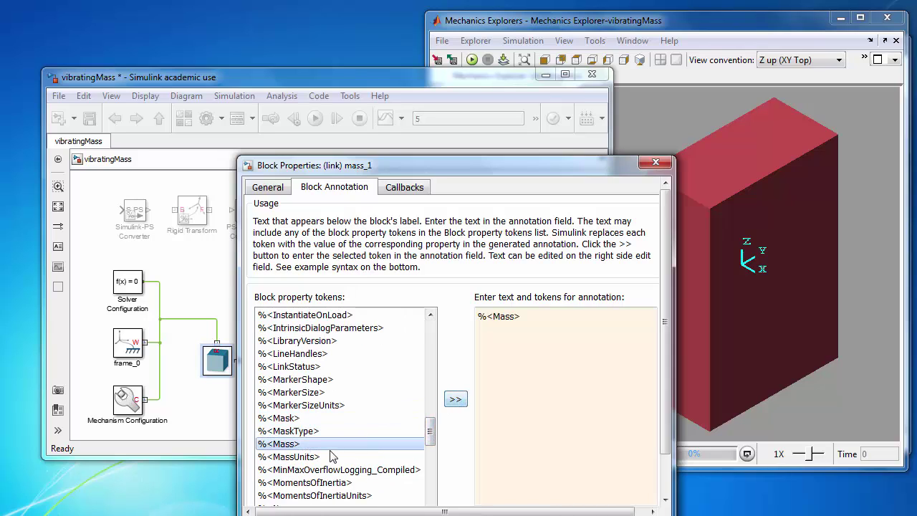
pyautogui.click(299, 457)
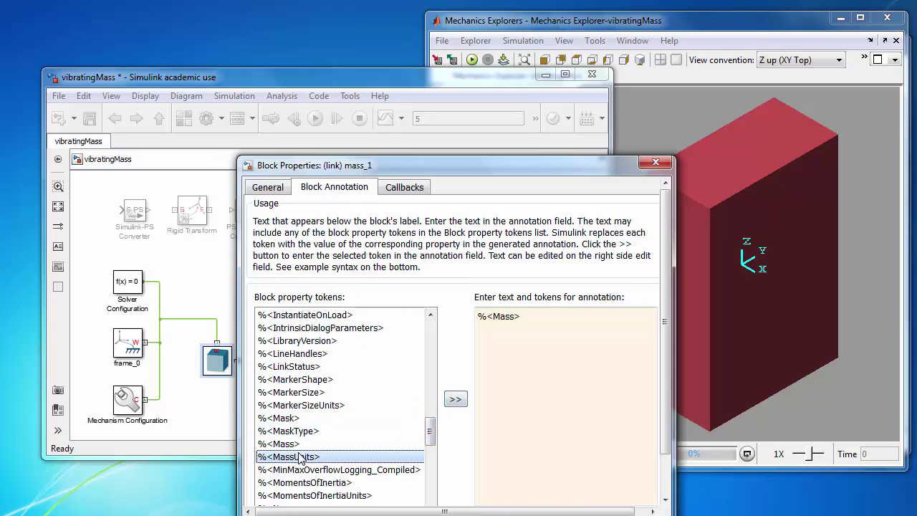
pyautogui.click(456, 400)
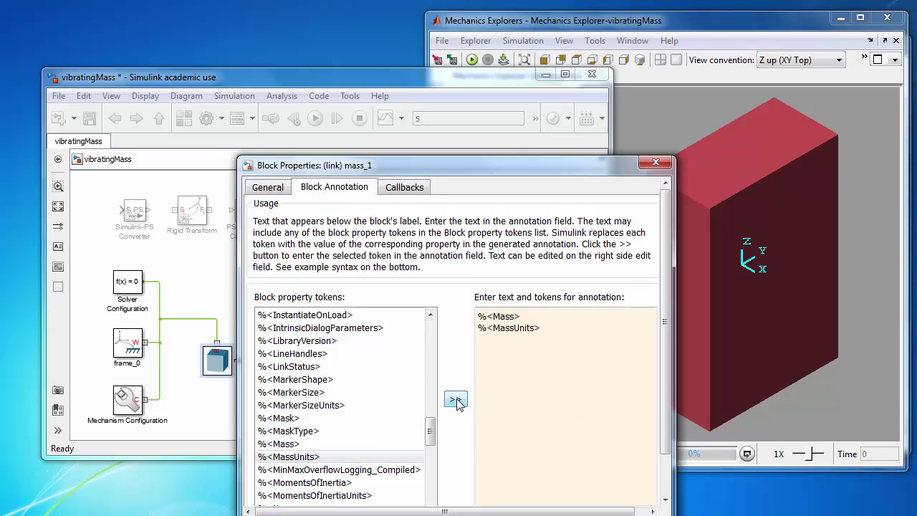
pyautogui.click(480, 331)
pyautogui.press('BackSpace')
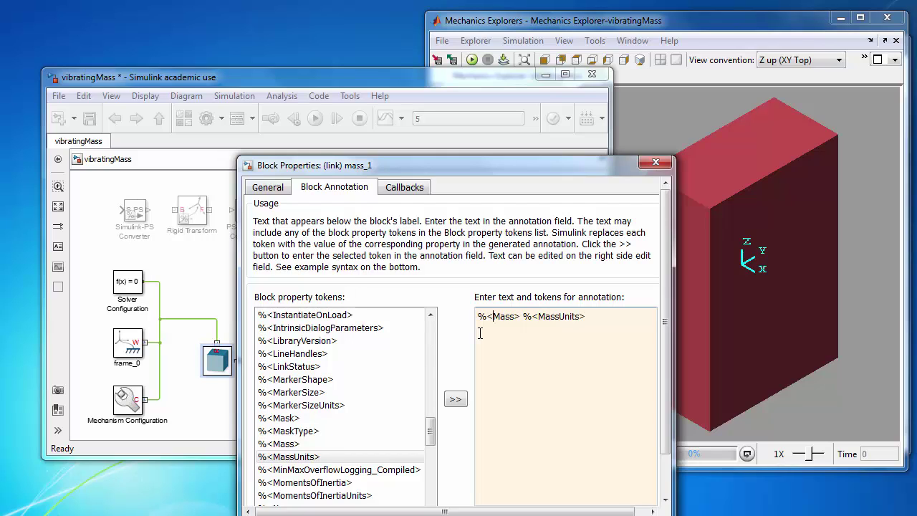
pyautogui.write('m')
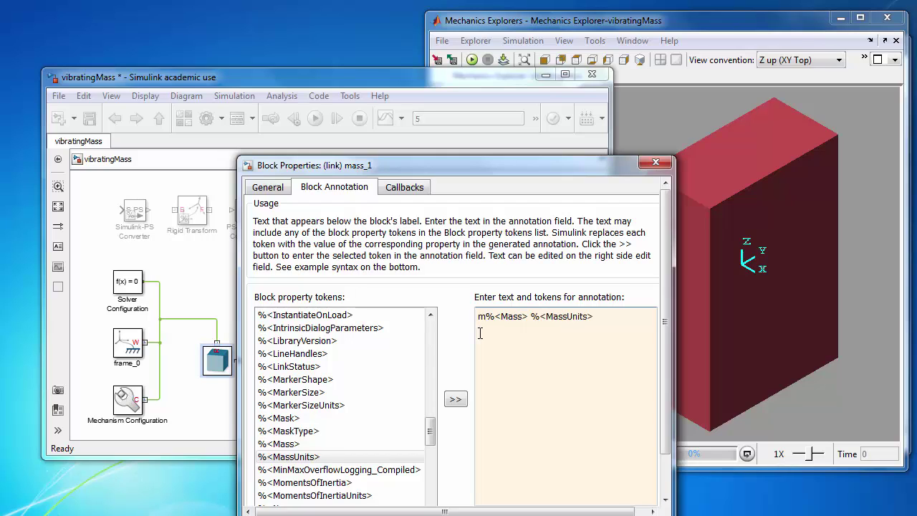
pyautogui.write(' =')
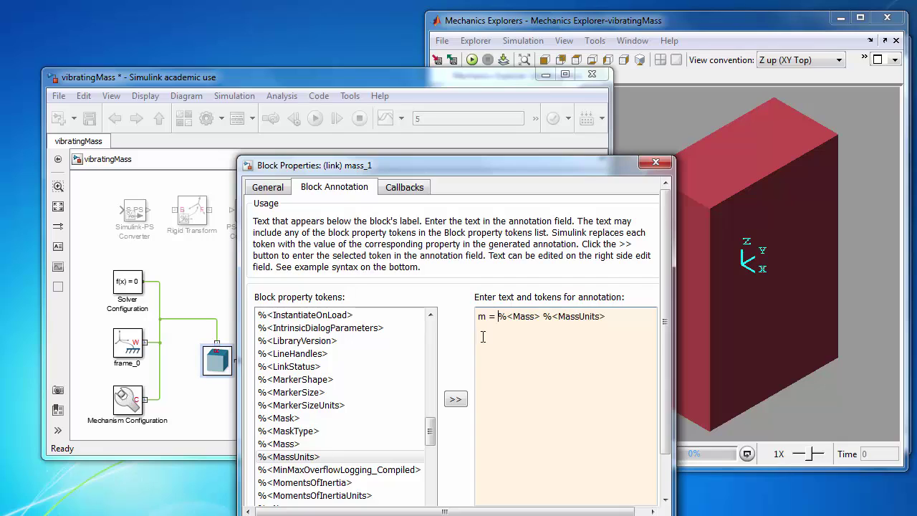
pyautogui.moveTo(539, 165); pyautogui.dragTo(536, 112)
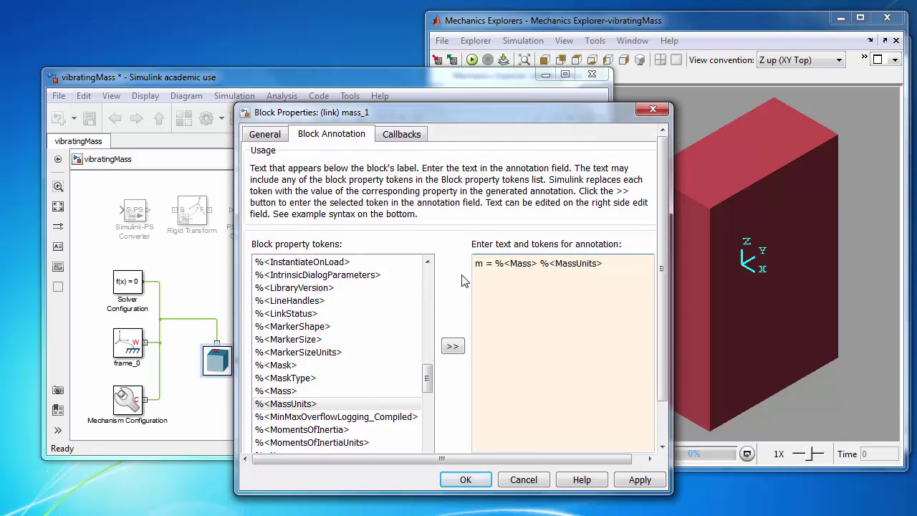
# Step: Apply the m = .15 kg annotation and update the diagram with Ctrl+D
pyautogui.click(466, 480)
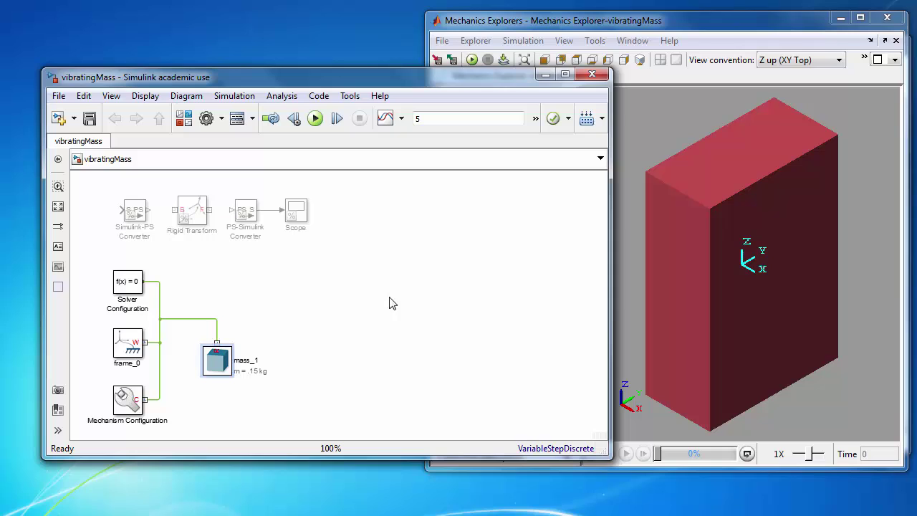
pyautogui.click(353, 312)
pyautogui.hotkey('ctrl', 'd')
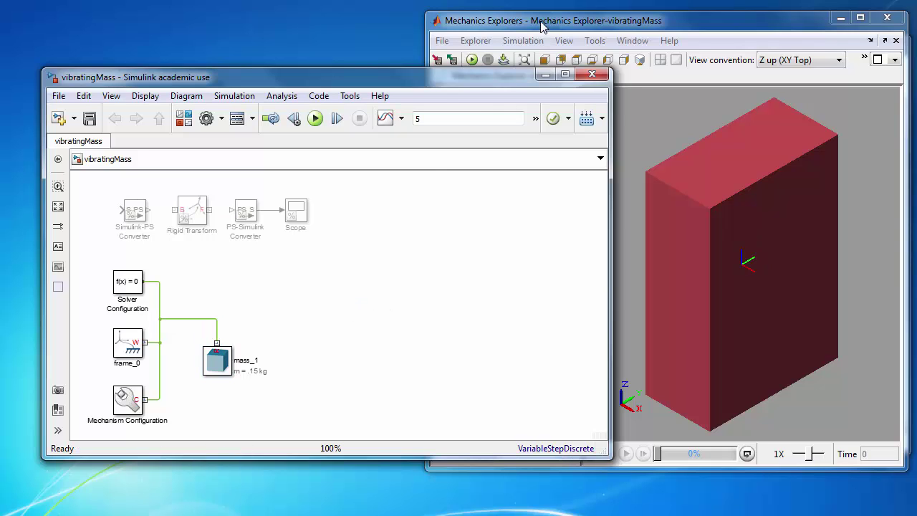
# Step: Inspect mass_1's R frame in Mechanics Explorer
pyautogui.click(543, 26)
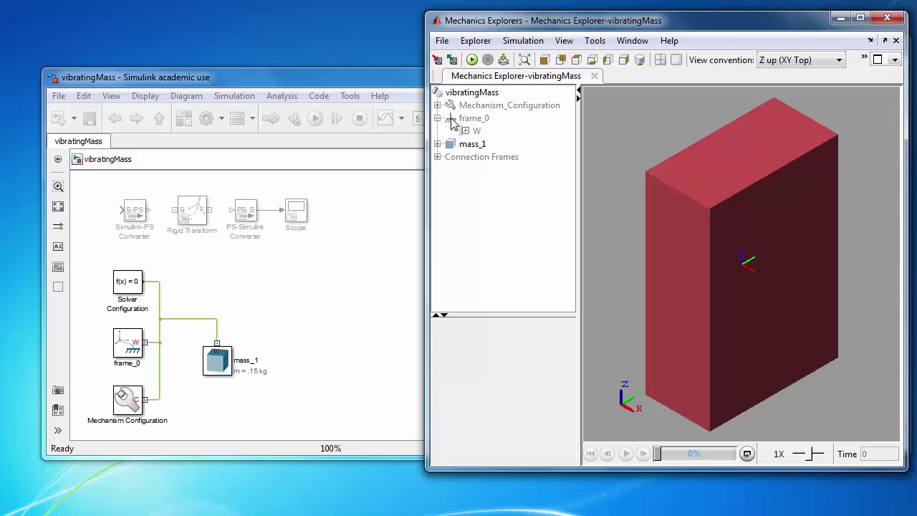
pyautogui.click(437, 144)
pyautogui.click(475, 156)
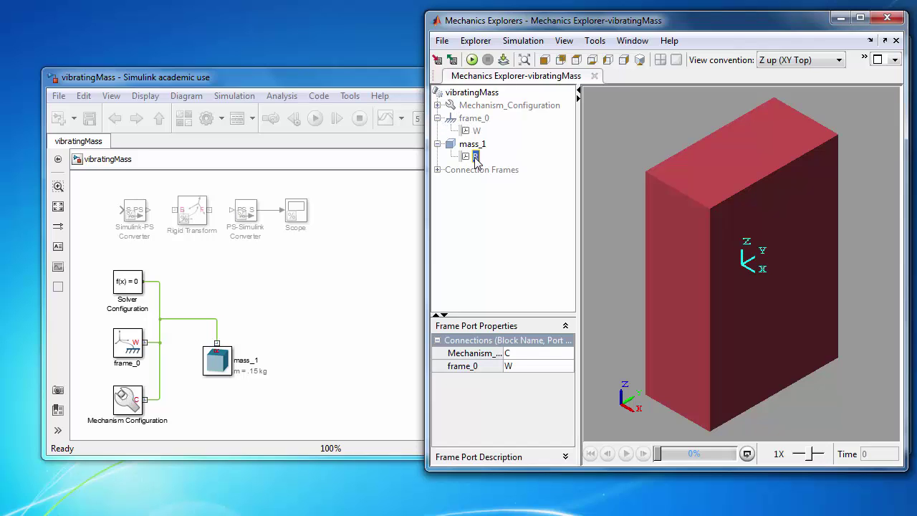
# Step: Check frame_0's W connections, then move mass_1 further right to make room
pyautogui.click(467, 132)
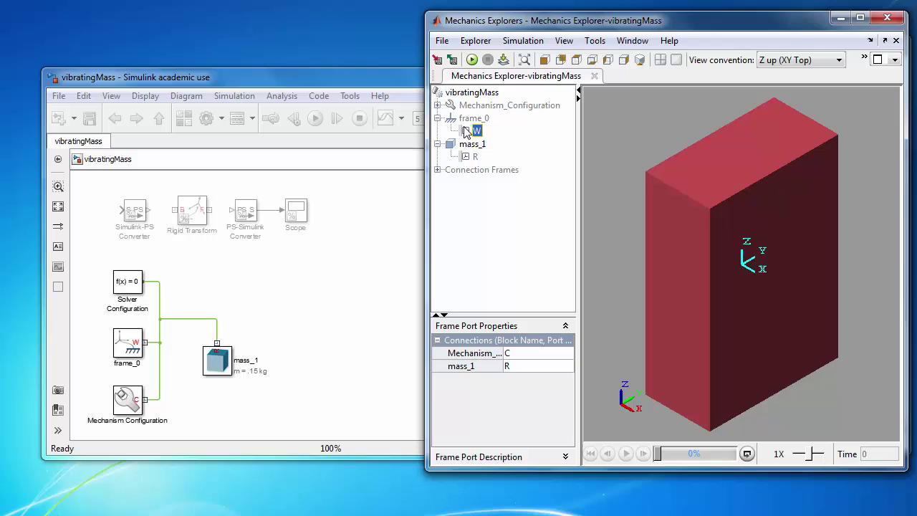
pyautogui.click(340, 258)
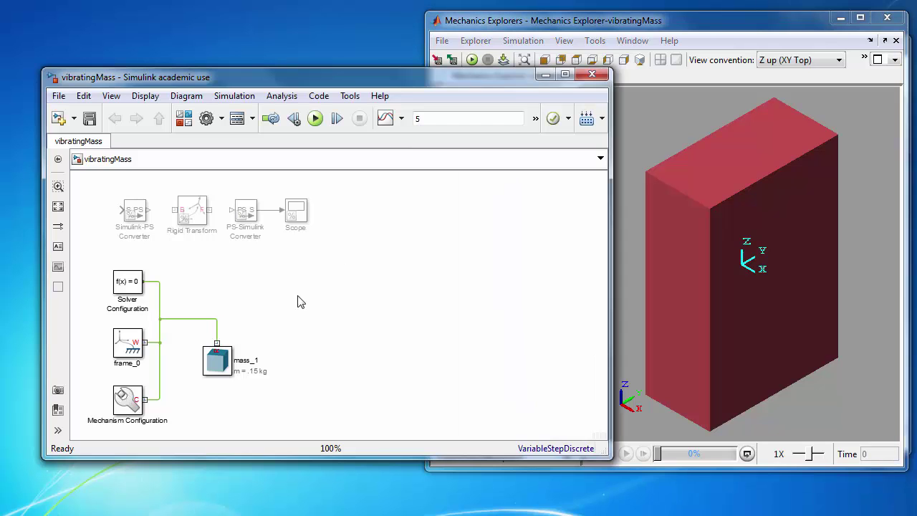
pyautogui.click(222, 365)
pyautogui.moveTo(222, 365); pyautogui.dragTo(304, 369)
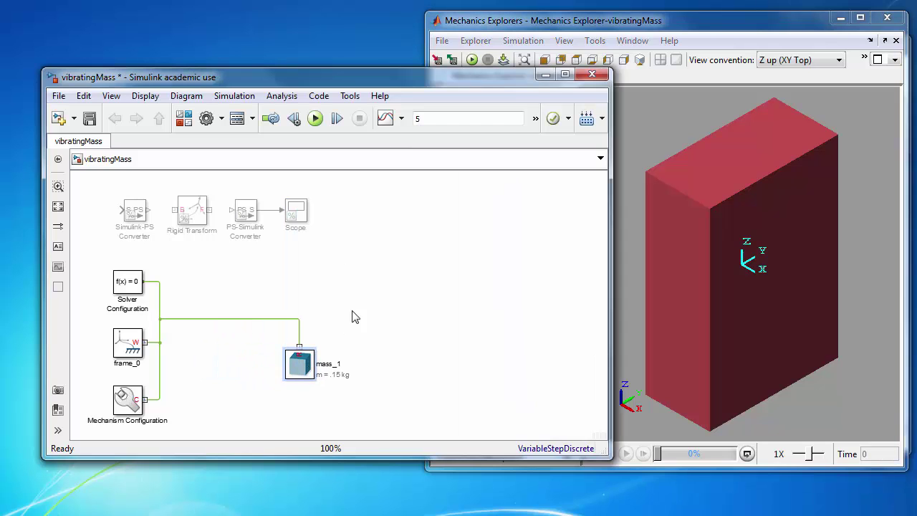
# Step: Uncomment the Rigid Transform block and drop it onto the line feeding mass_1
pyautogui.rightClick(184, 218)
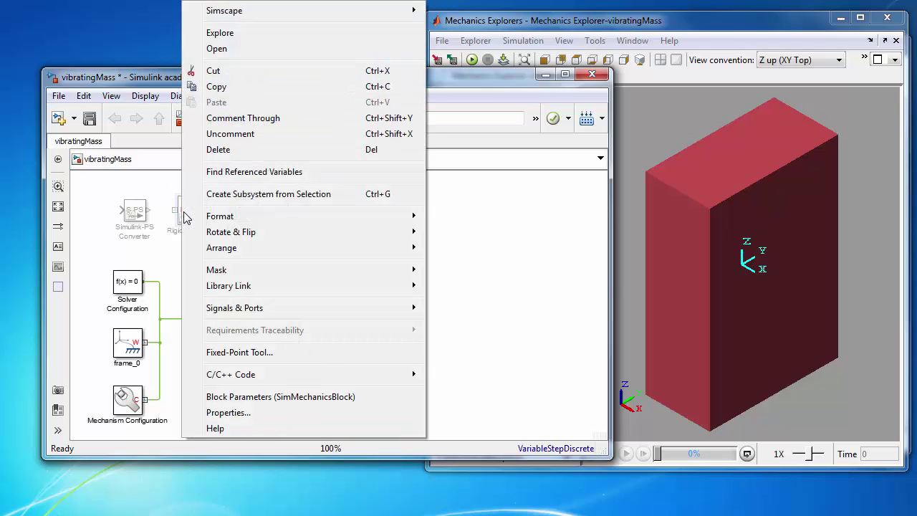
pyautogui.click(242, 136)
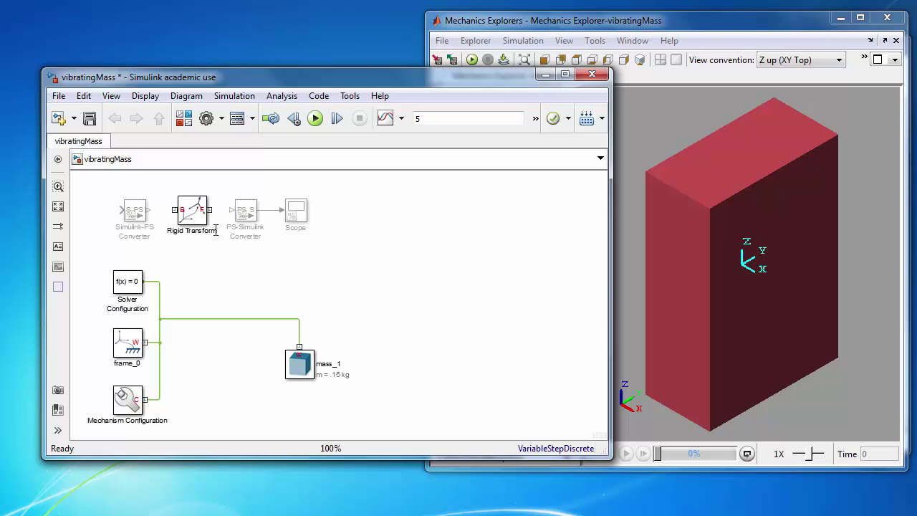
pyautogui.moveTo(200, 217); pyautogui.dragTo(241, 324)
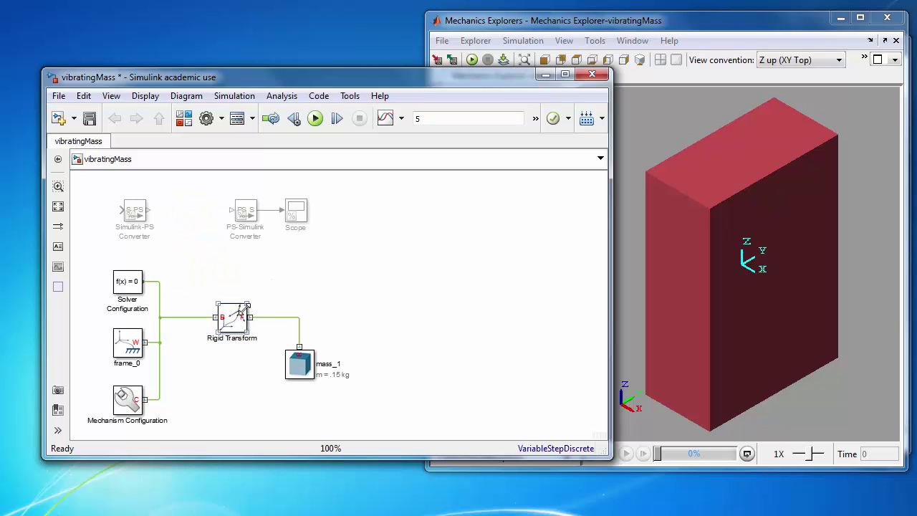
# Step: Set the Rigid Transform translation to Standard Axis +X with a 5 cm offset
pyautogui.doubleClick(236, 324)
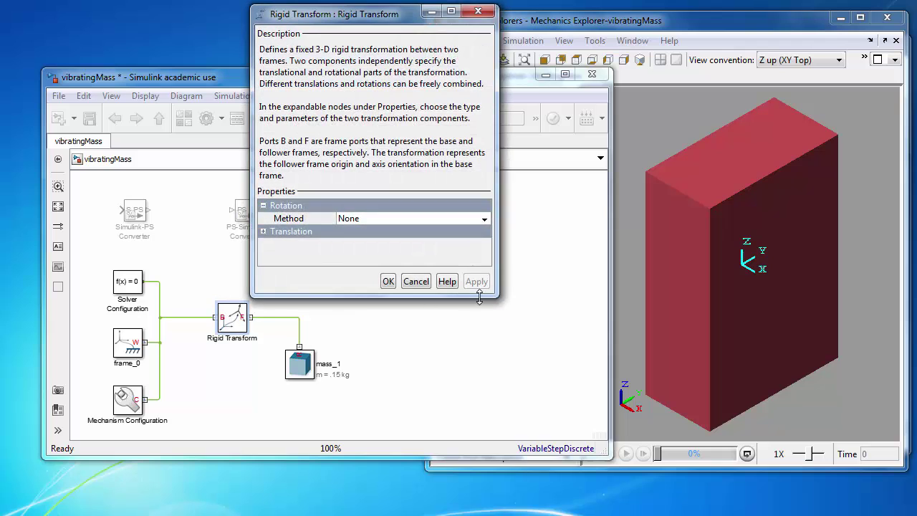
pyautogui.moveTo(491, 301); pyautogui.dragTo(503, 395)
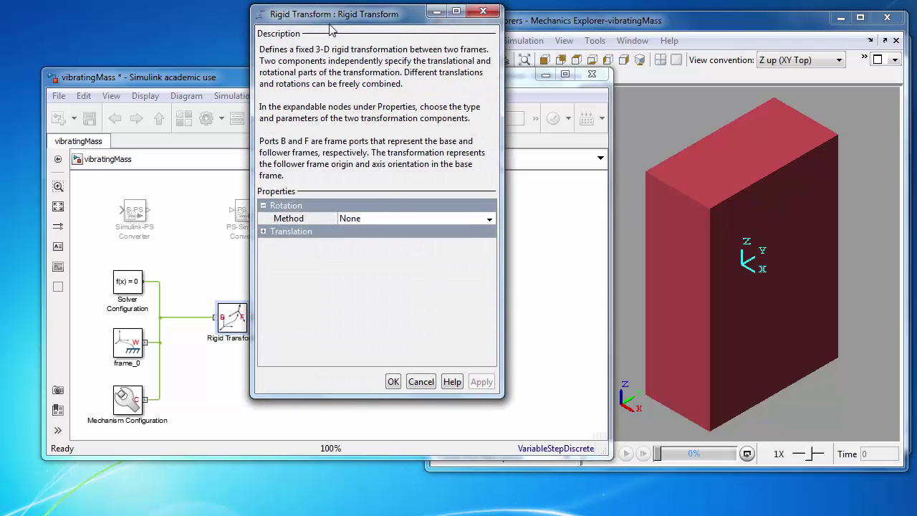
pyautogui.moveTo(330, 20); pyautogui.dragTo(328, 37)
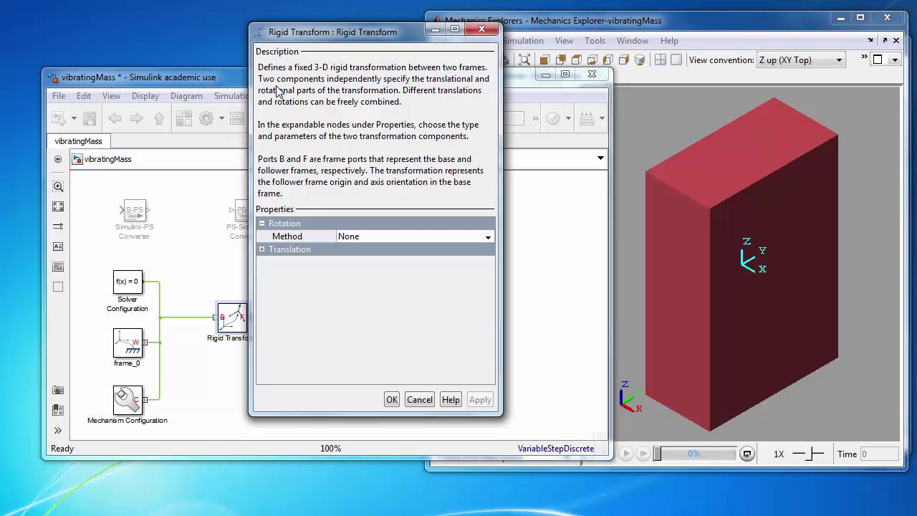
pyautogui.click(262, 249)
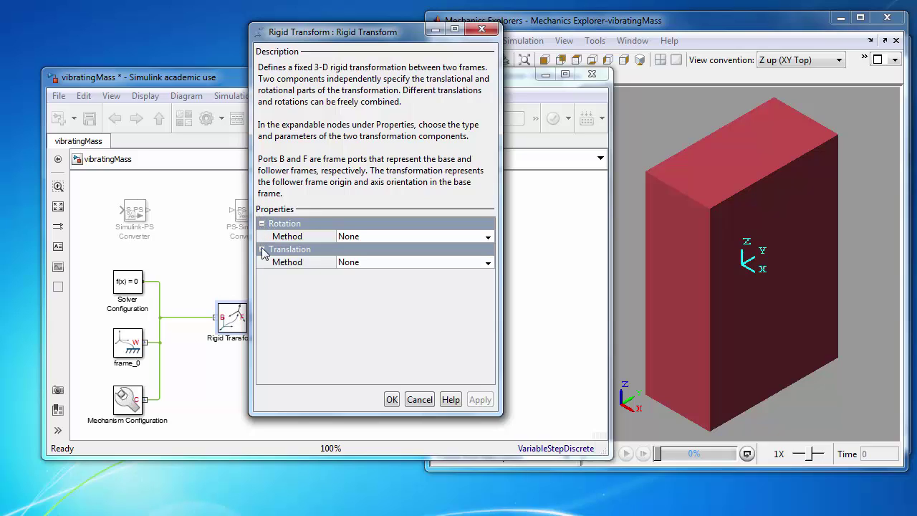
pyautogui.click(487, 264)
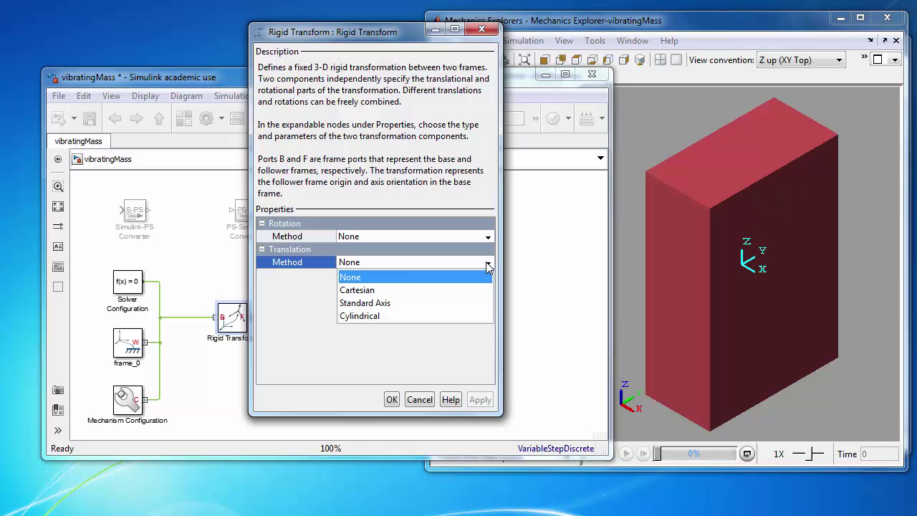
pyautogui.click(370, 304)
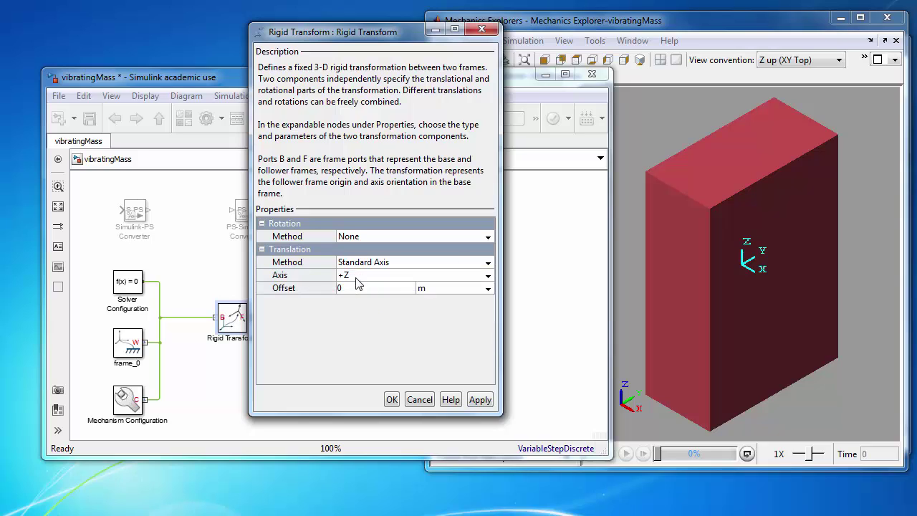
pyautogui.click(488, 276)
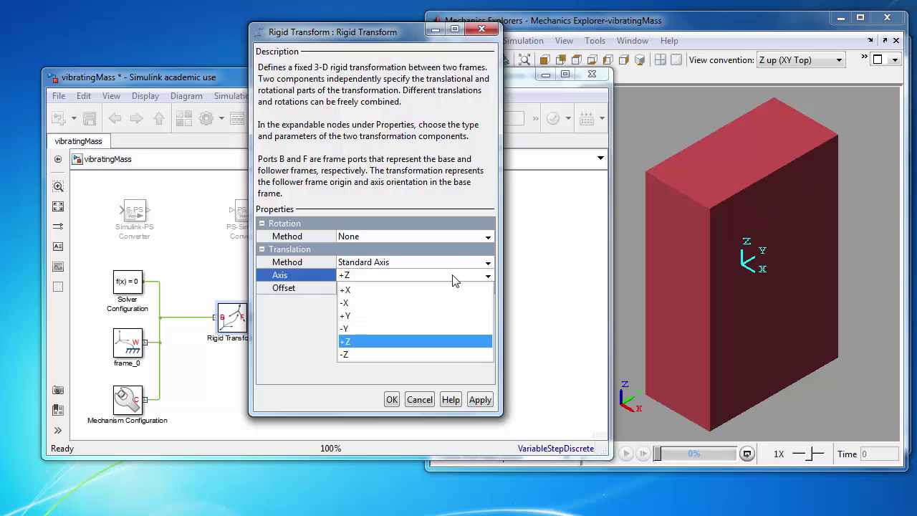
pyautogui.click(352, 291)
pyautogui.click(354, 290)
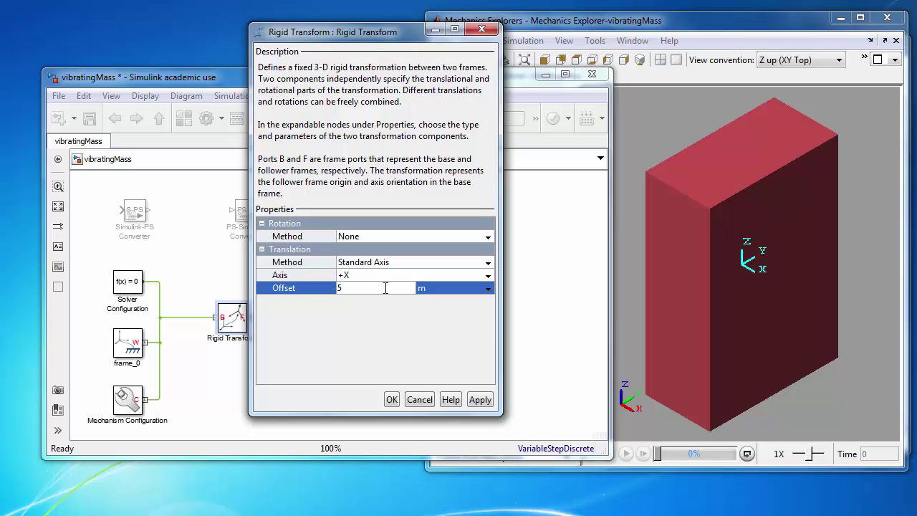
pyautogui.click(489, 288)
pyautogui.click(451, 314)
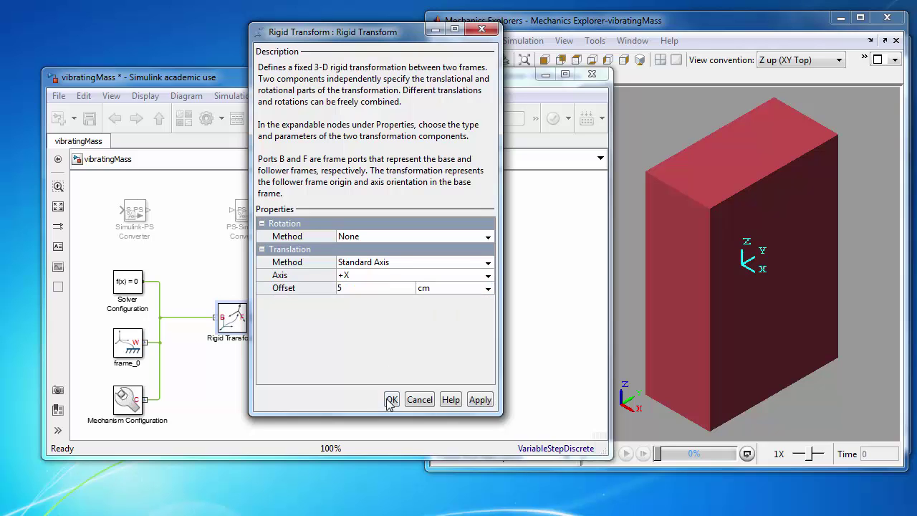
pyautogui.click(391, 400)
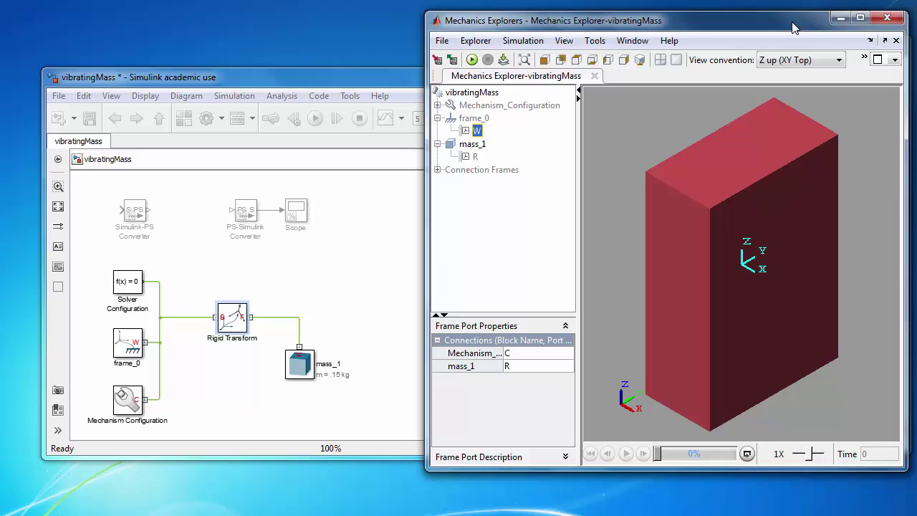
# Step: Move the Mechanics Explorer window left and widen it
pyautogui.moveTo(793, 27); pyautogui.dragTo(696, 29)
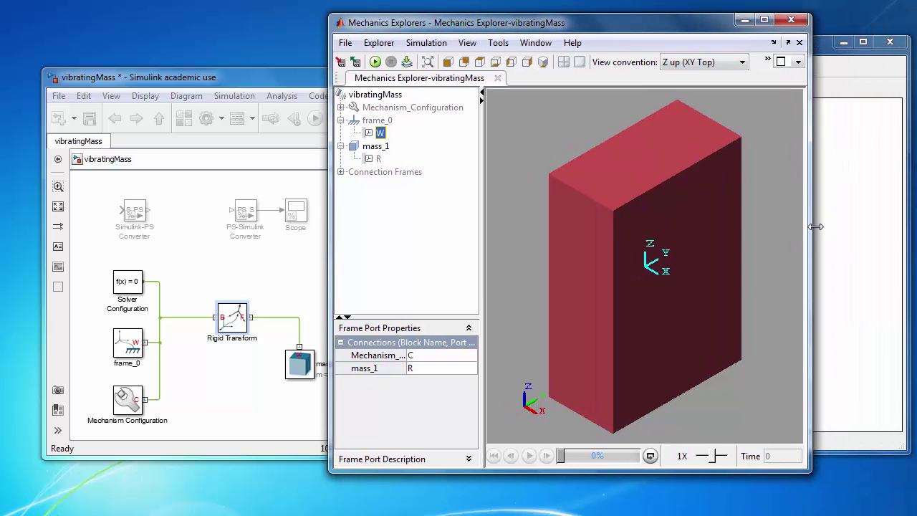
pyautogui.moveTo(816, 227); pyautogui.dragTo(883, 226)
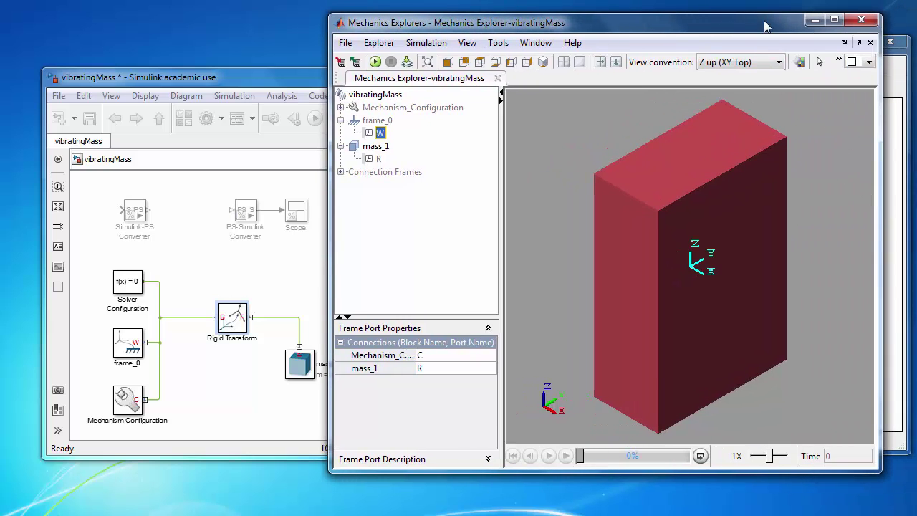
pyautogui.moveTo(765, 27); pyautogui.dragTo(667, 33)
pyautogui.moveTo(798, 236); pyautogui.dragTo(875, 226)
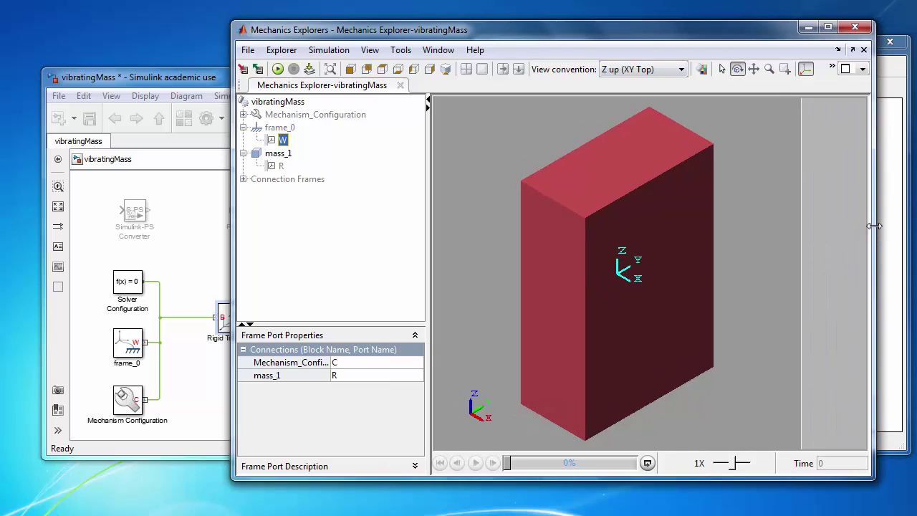
# Step: Switch the 3-D view to Pan, zoom out, and reposition Mechanics Explorer in front of the model
pyautogui.click(754, 69)
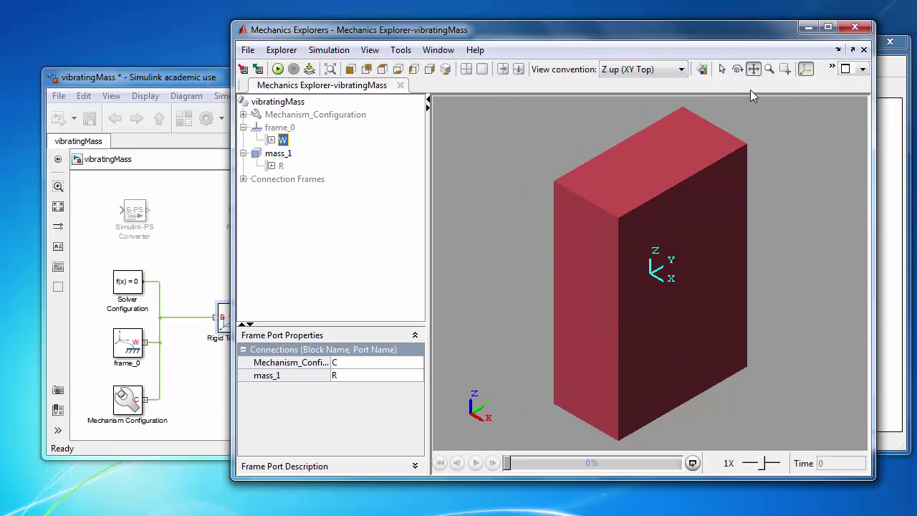
pyautogui.scroll(-5, 761, 244)
pyautogui.hotkey('alt', 'Tab')
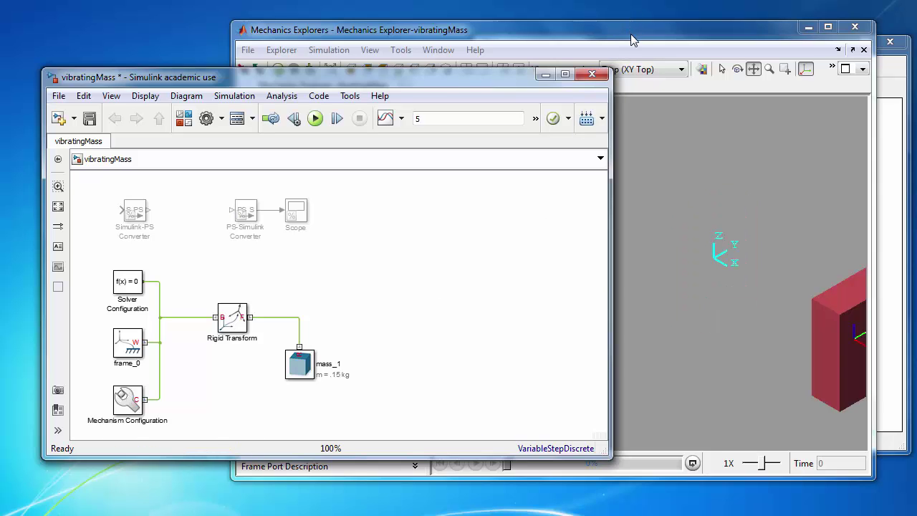
pyautogui.moveTo(633, 40); pyautogui.dragTo(607, 28)
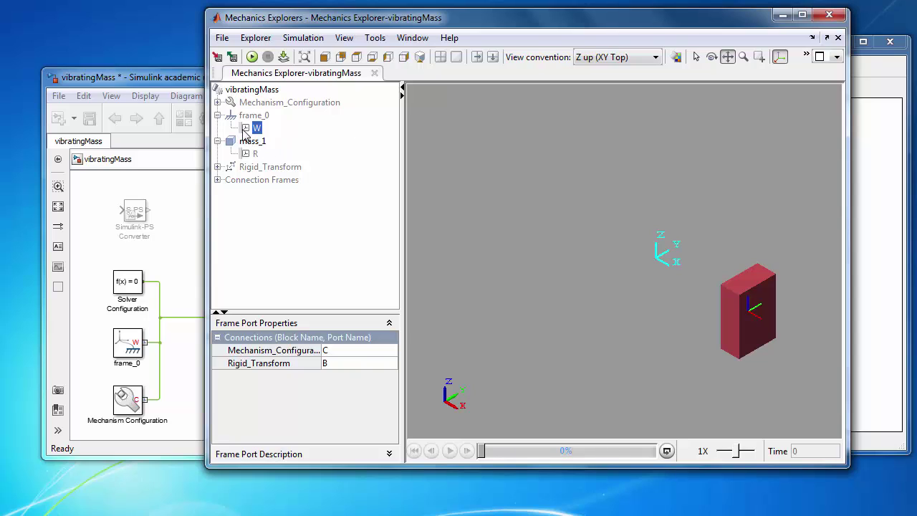
# Step: Expand Rigid_Transform in the tree and place the model and Mechanics Explorer side by side
pyautogui.click(217, 167)
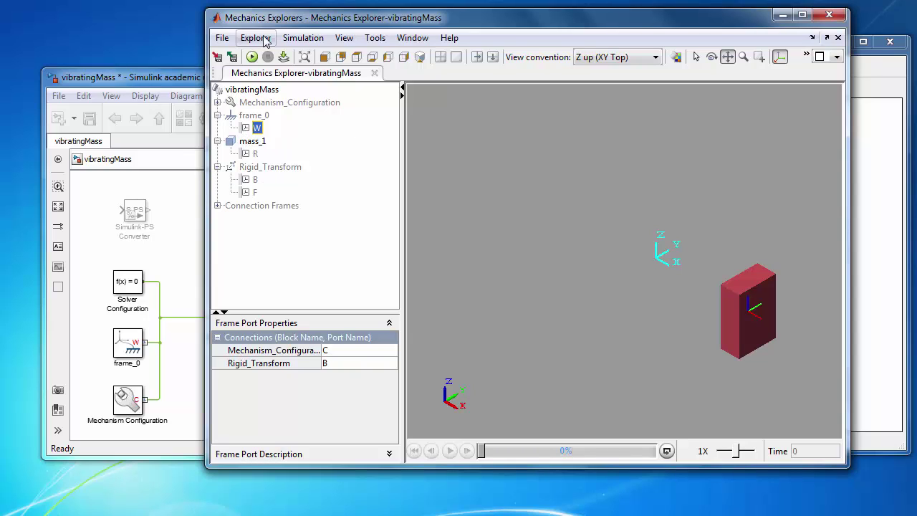
pyautogui.moveTo(300, 21); pyautogui.dragTo(342, 29)
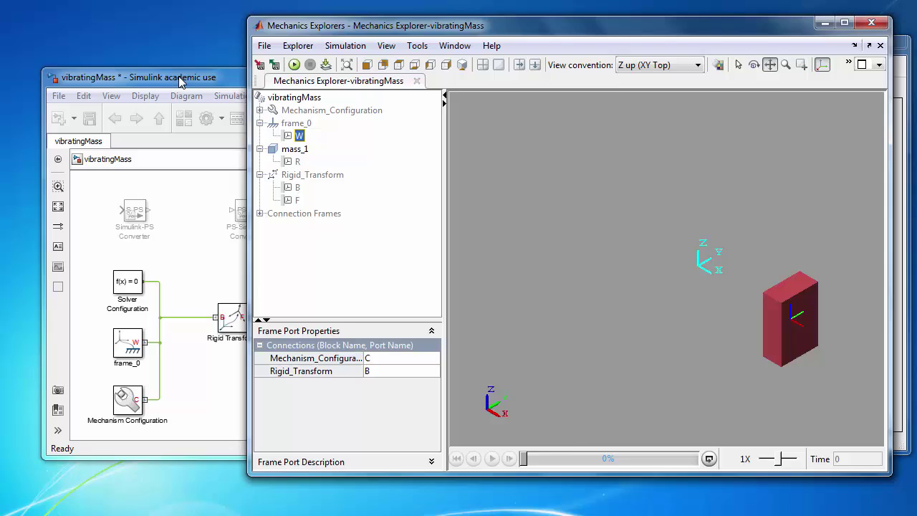
pyautogui.click(181, 81)
pyautogui.moveTo(294, 81); pyautogui.dragTo(258, 81)
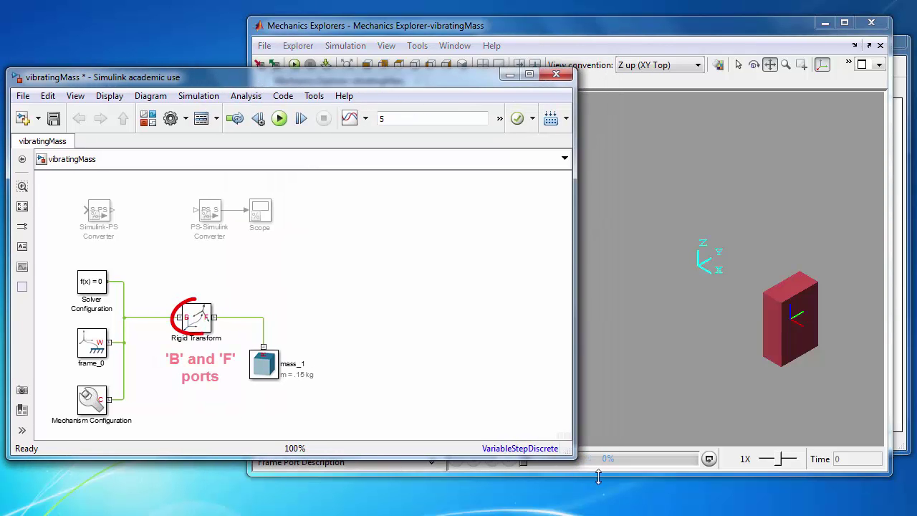
pyautogui.moveTo(570, 453); pyautogui.dragTo(294, 435)
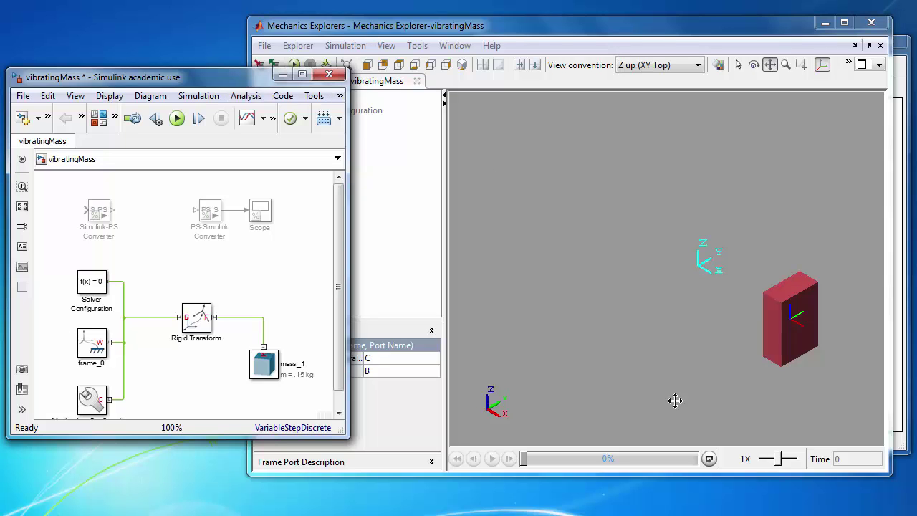
pyautogui.moveTo(891, 473)
pyautogui.mouseDown()
pyautogui.moveTo(844, 462)
pyautogui.moveTo(773, 467)
pyautogui.moveTo(714, 444)
pyautogui.mouseUp()
pyautogui.moveTo(336, 32); pyautogui.dragTo(452, 43)
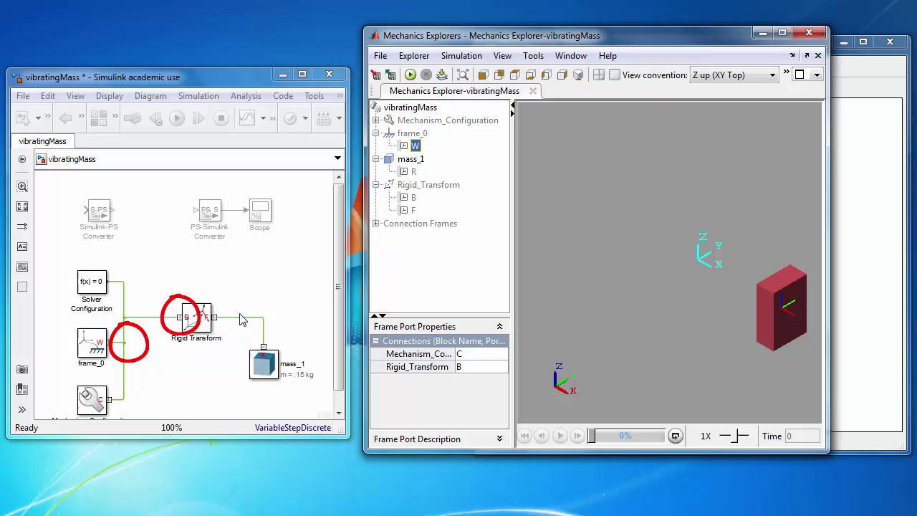
# Step: Inspect Rigid_Transform's ports: B joins frame_0 W, F joins mass_1 R
pyautogui.click(192, 321)
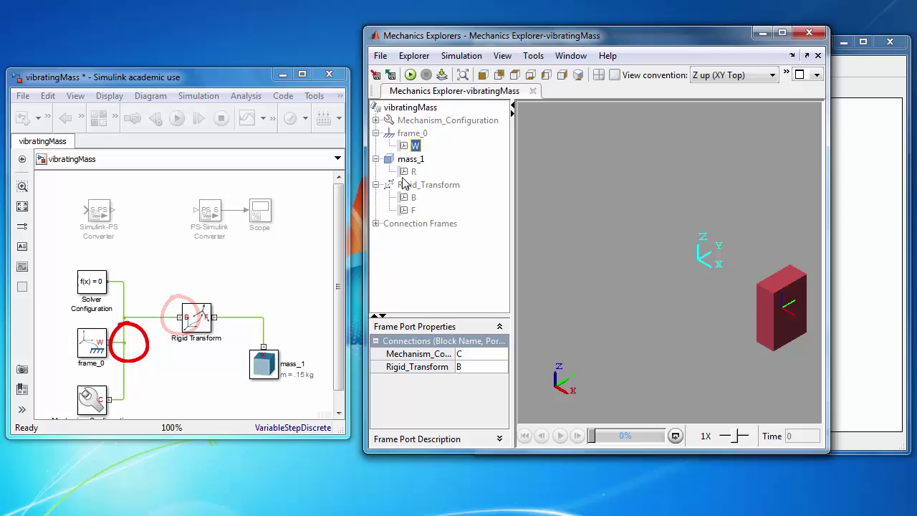
pyautogui.click(404, 201)
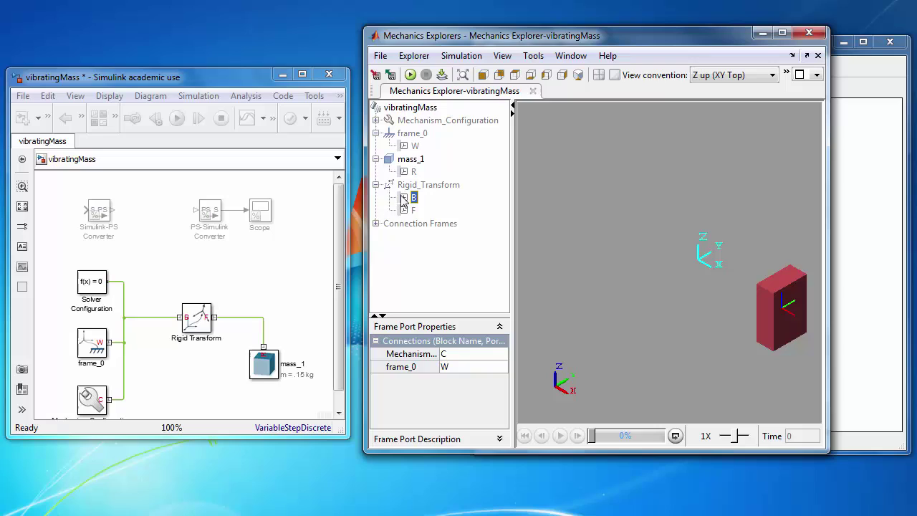
pyautogui.click(207, 324)
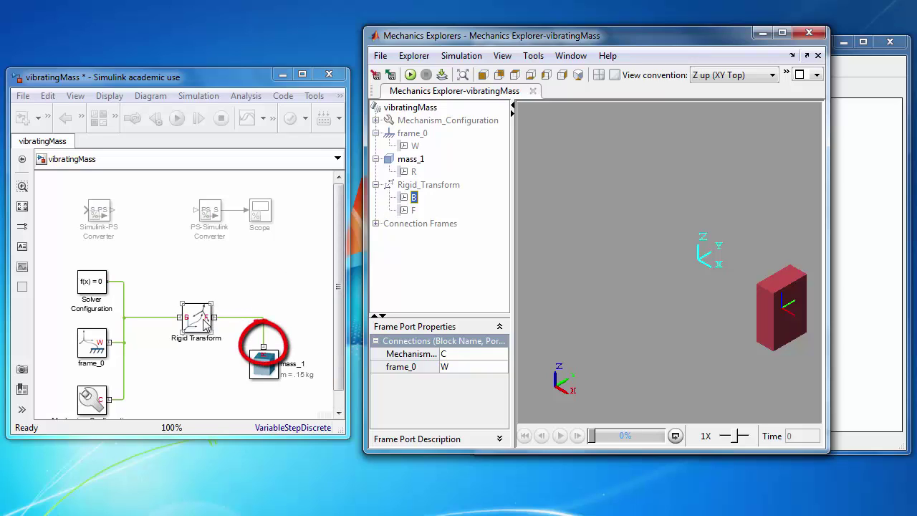
pyautogui.click(408, 209)
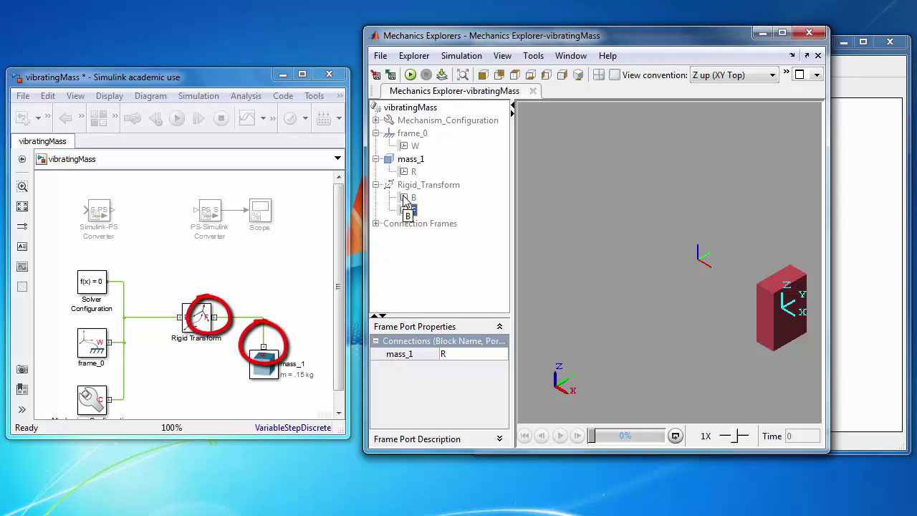
pyautogui.click(404, 197)
pyautogui.click(405, 210)
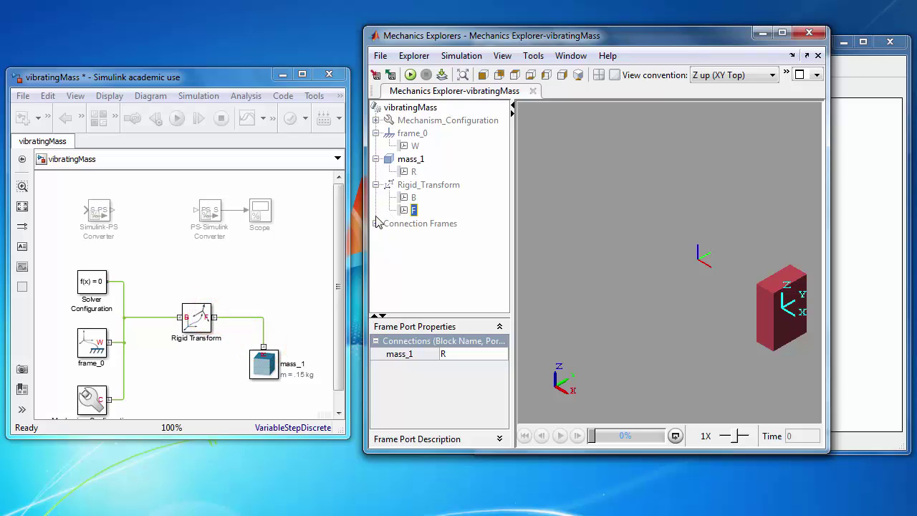
# Step: Set Rigid Transform's rotation to Standard Axis +Y at 30 deg and update the diagram
pyautogui.doubleClick(206, 319)
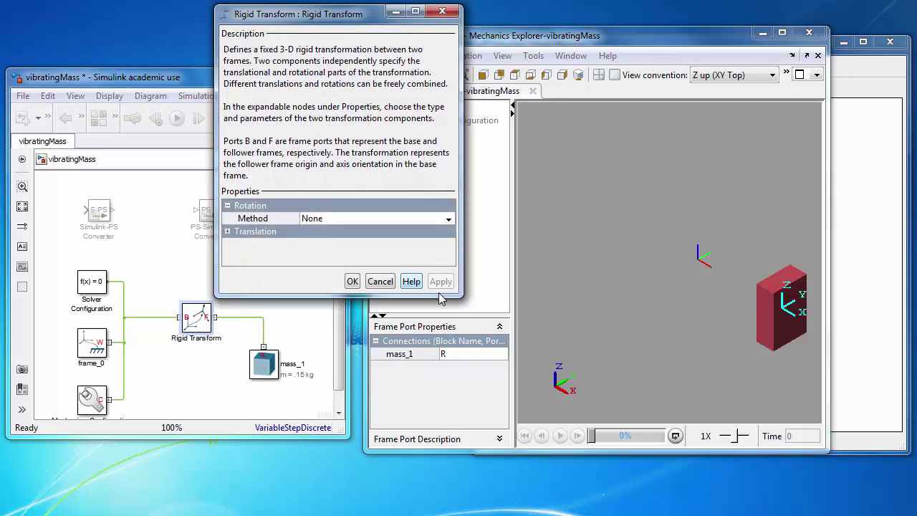
pyautogui.moveTo(463, 297); pyautogui.dragTo(466, 389)
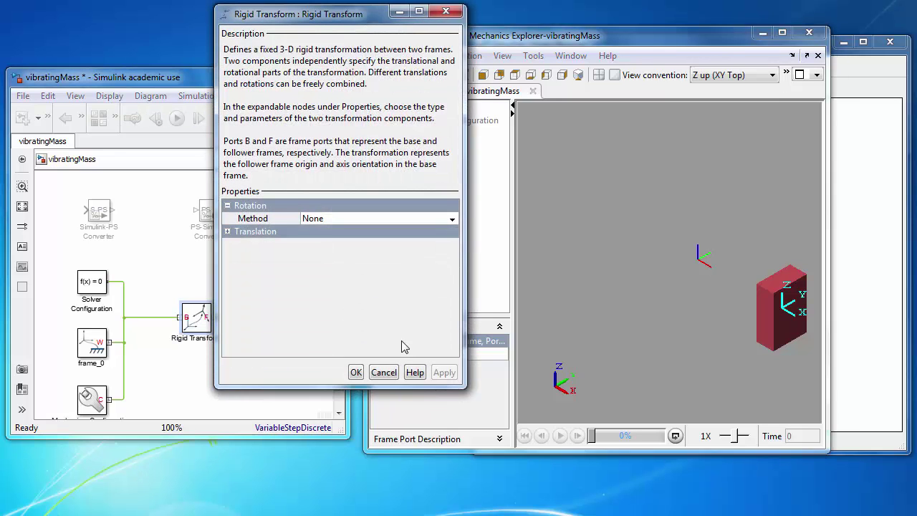
pyautogui.click(227, 233)
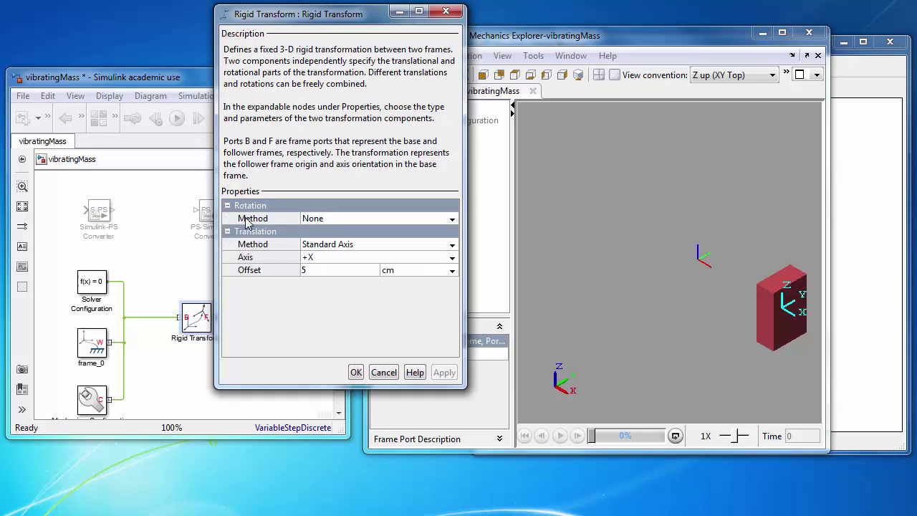
pyautogui.click(452, 220)
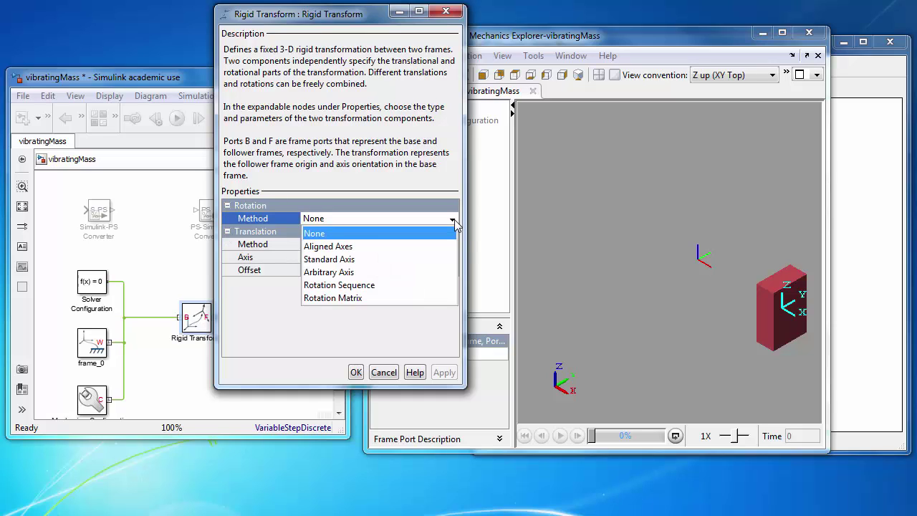
pyautogui.click(318, 259)
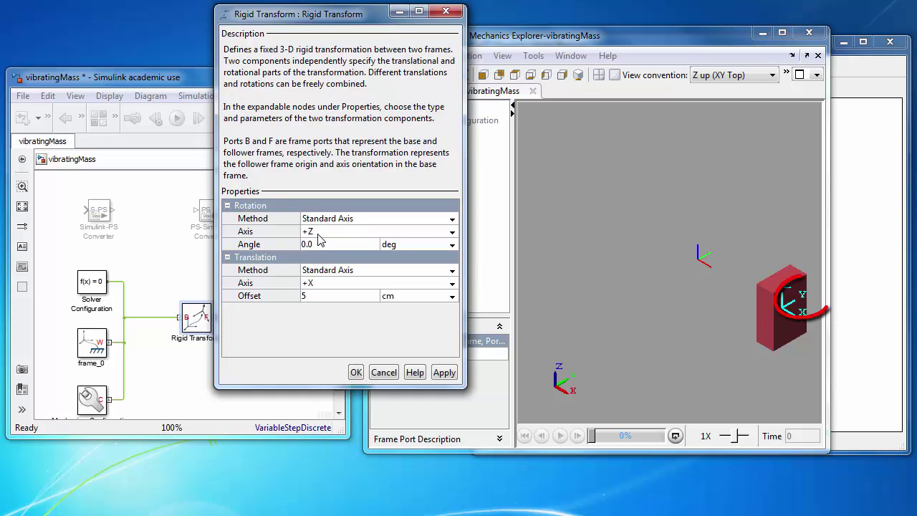
pyautogui.click(452, 232)
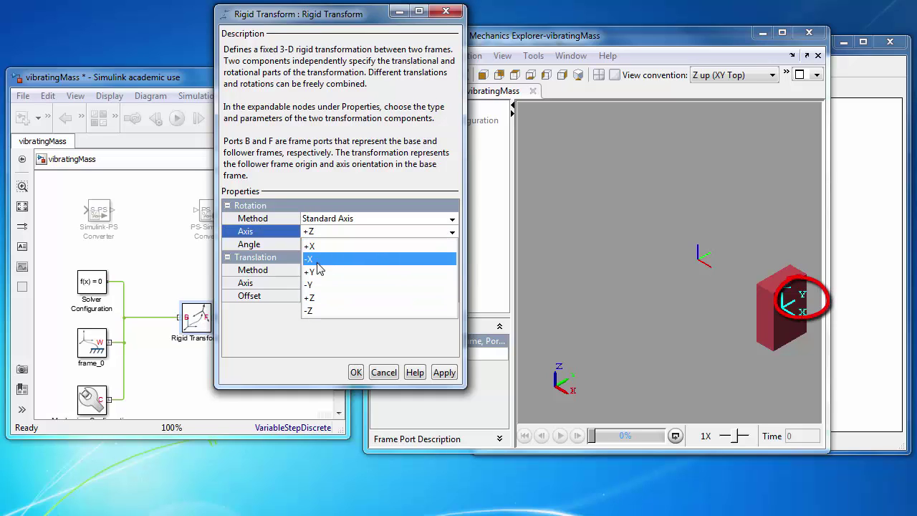
pyautogui.click(317, 259)
pyautogui.click(316, 245)
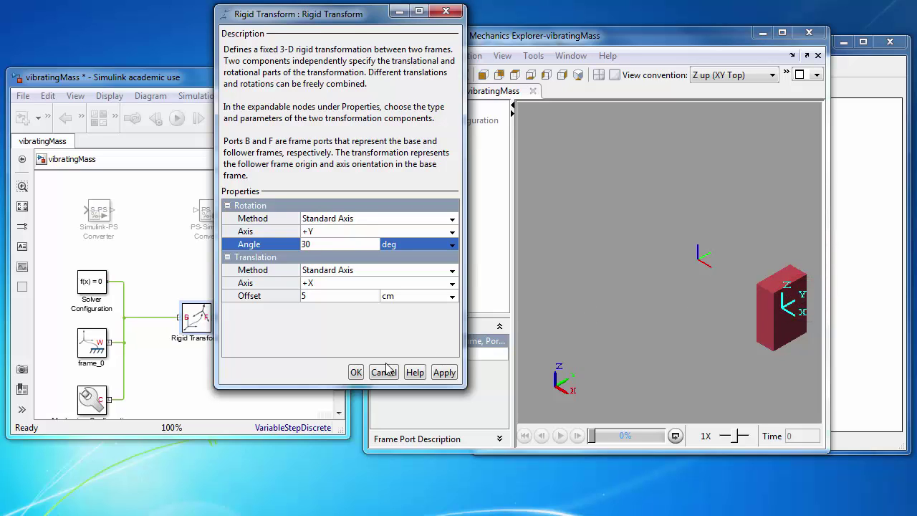
pyautogui.click(356, 372)
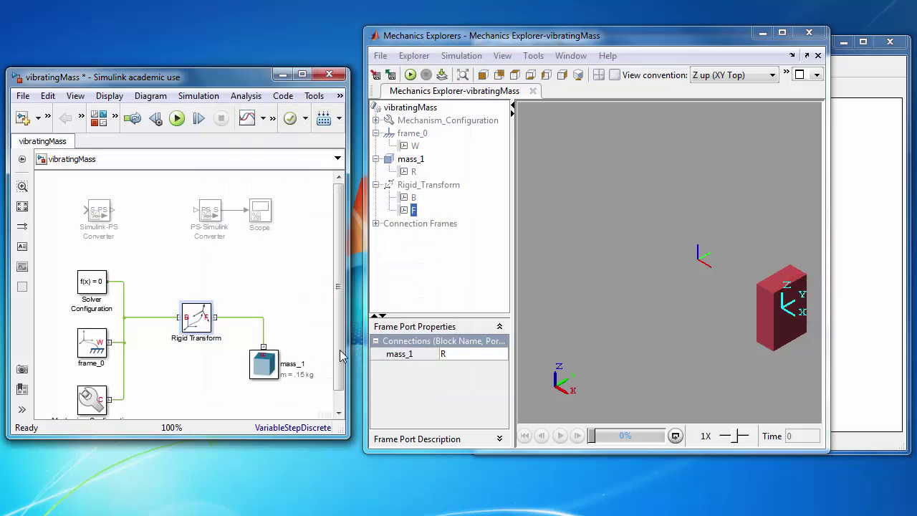
pyautogui.hotkey('ctrl', 'd')
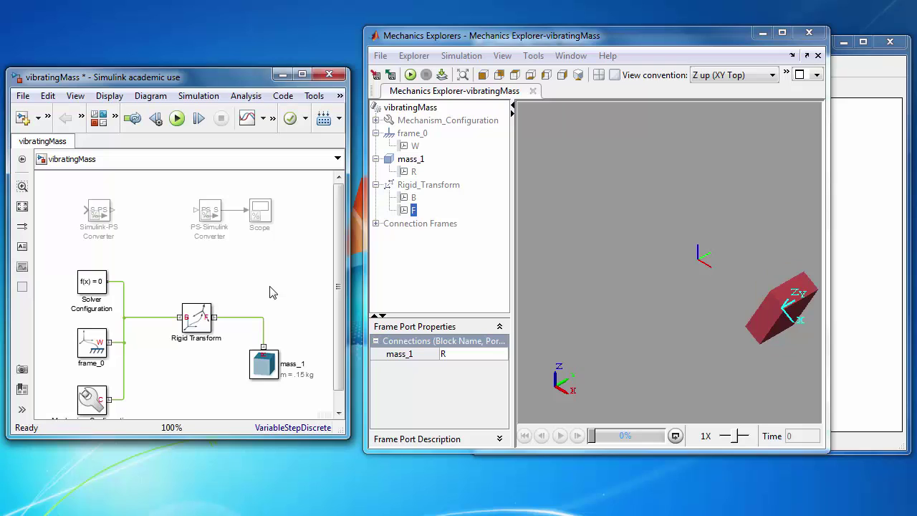
# Step: Set Rigid Transform's translation method to None and its angle to 90 deg, then update
pyautogui.click(203, 323)
pyautogui.doubleClick(203, 323)
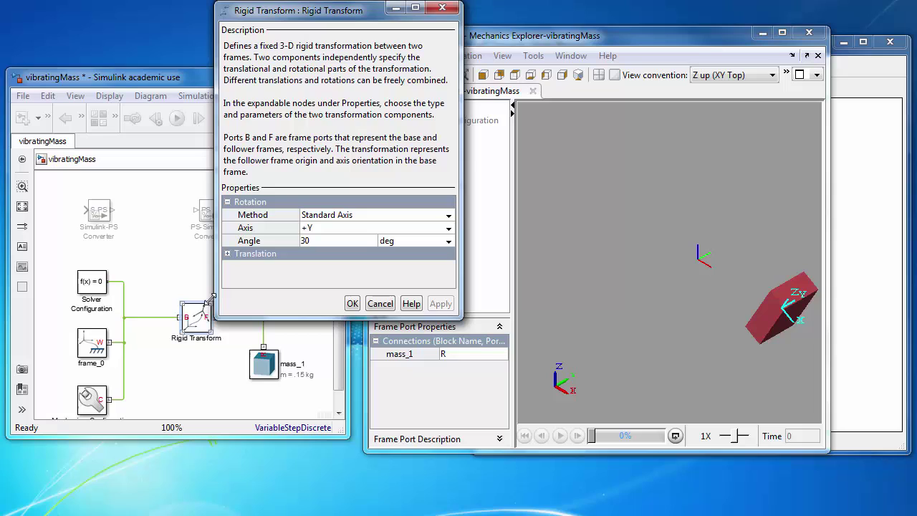
pyautogui.click(227, 254)
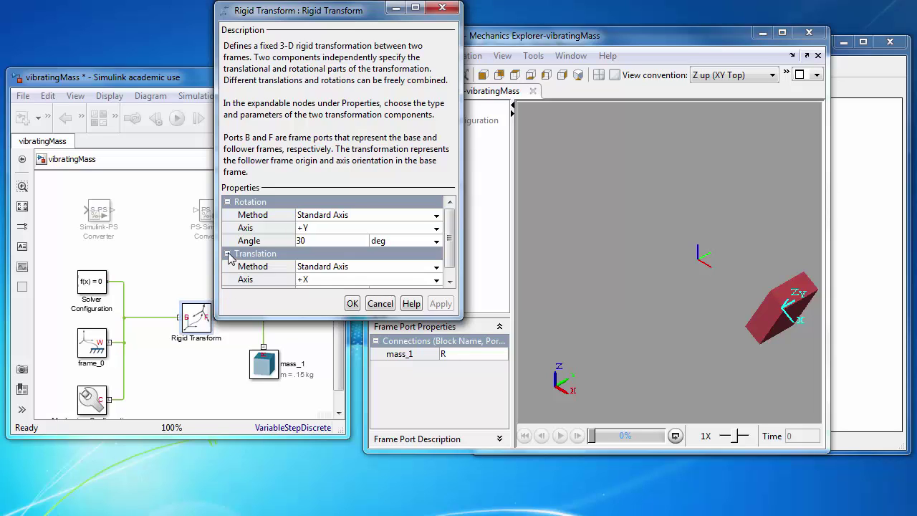
pyautogui.click(436, 267)
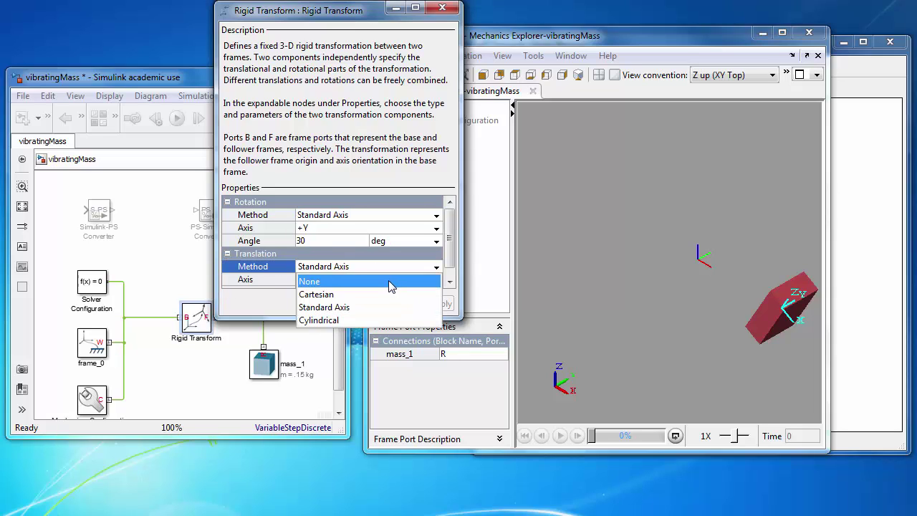
pyautogui.click(389, 281)
pyautogui.click(318, 241)
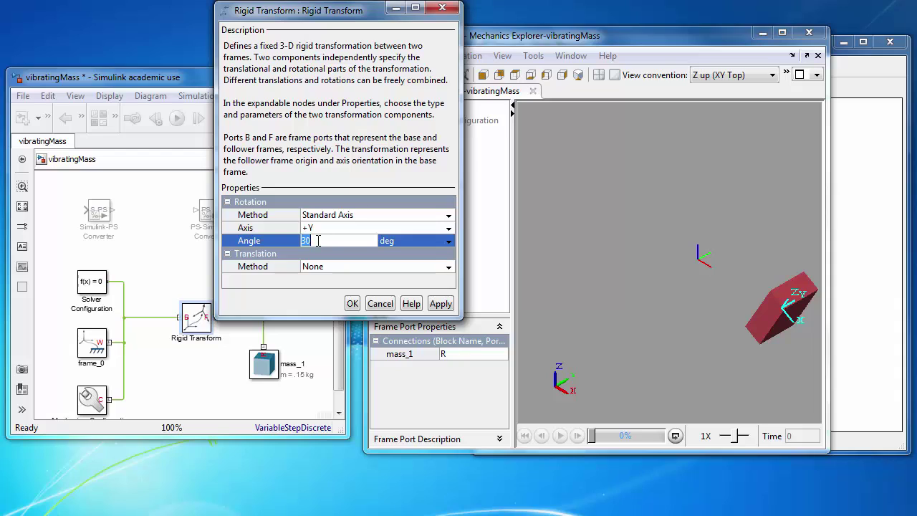
pyautogui.write('90')
pyautogui.click(354, 304)
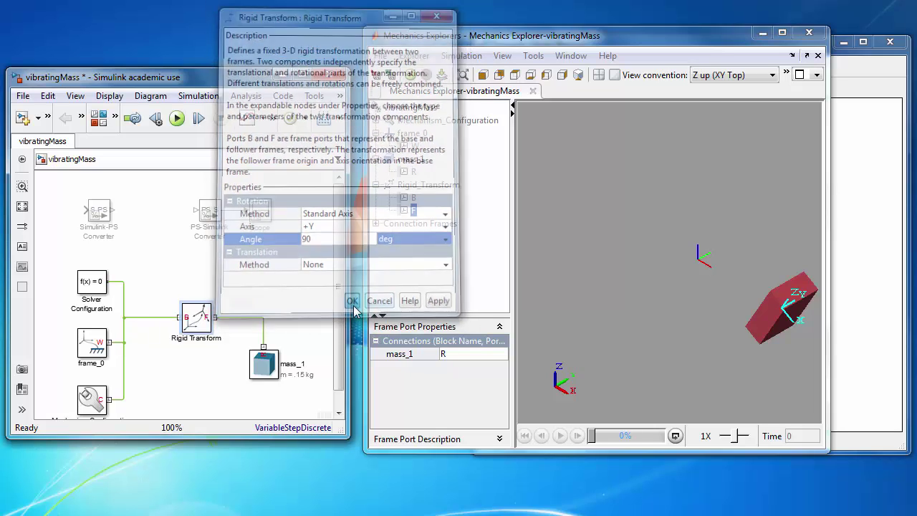
pyautogui.hotkey('ctrl', 'd')
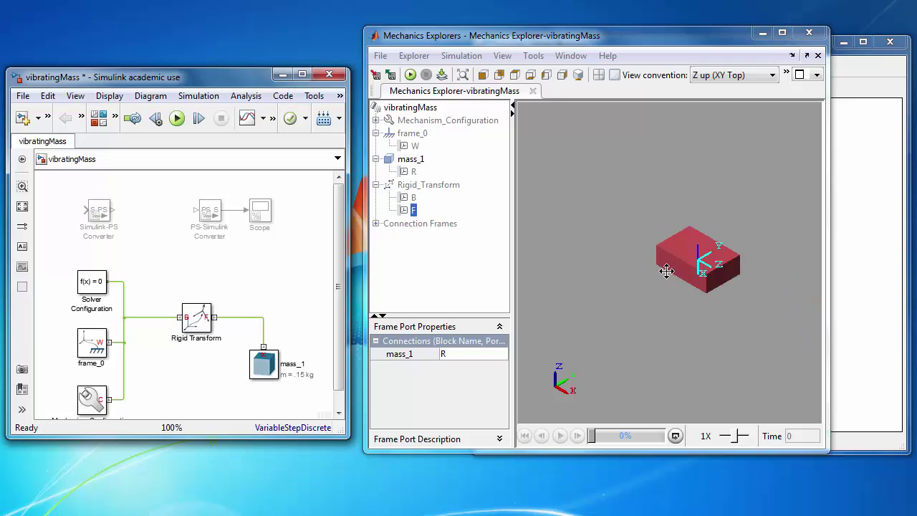
pyautogui.click(204, 315)
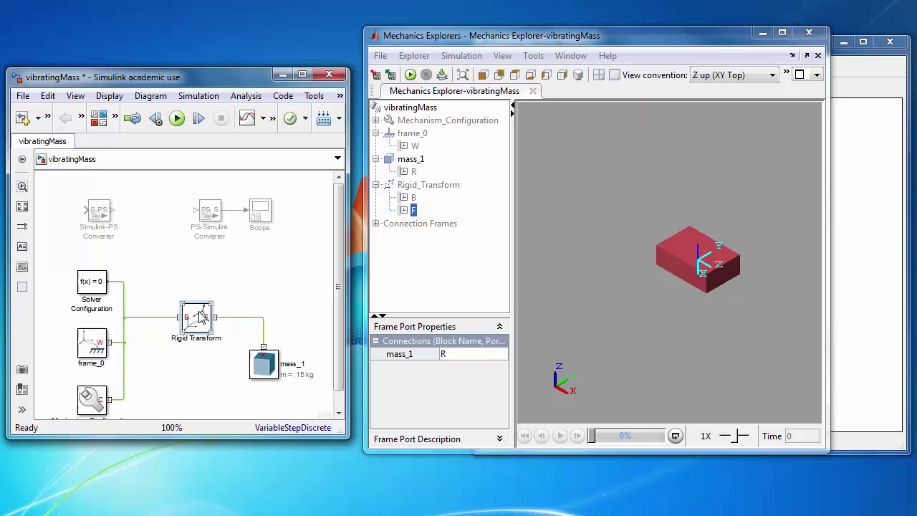
# Step: Open Rigid Transform's Block Properties at the Block Annotation settings
pyautogui.rightClick(202, 319)
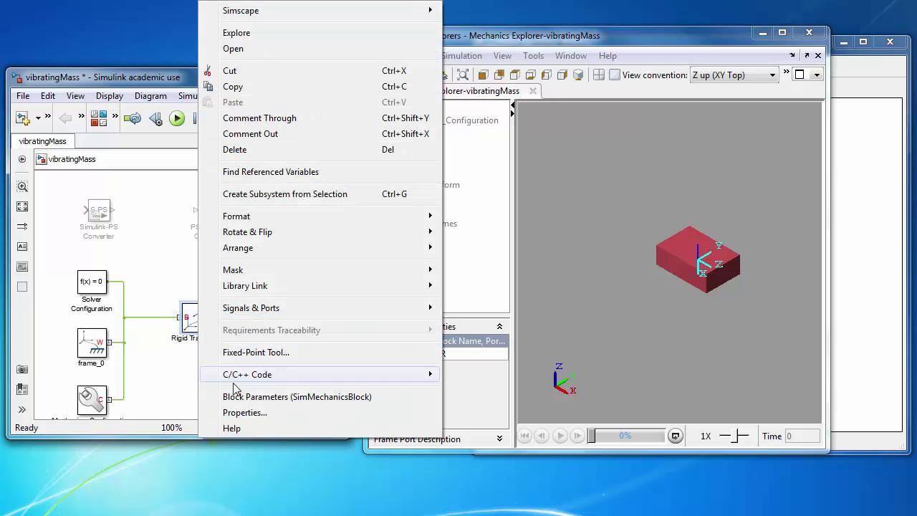
pyautogui.click(244, 409)
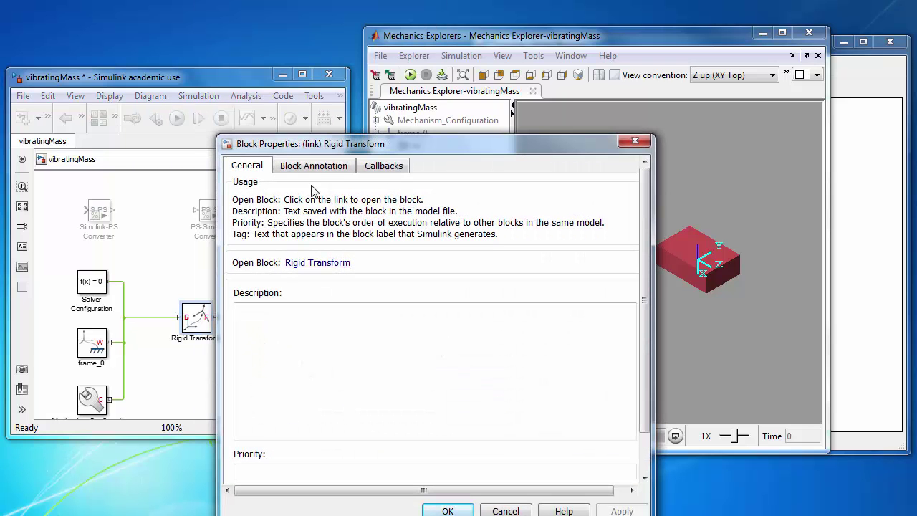
pyautogui.click(319, 171)
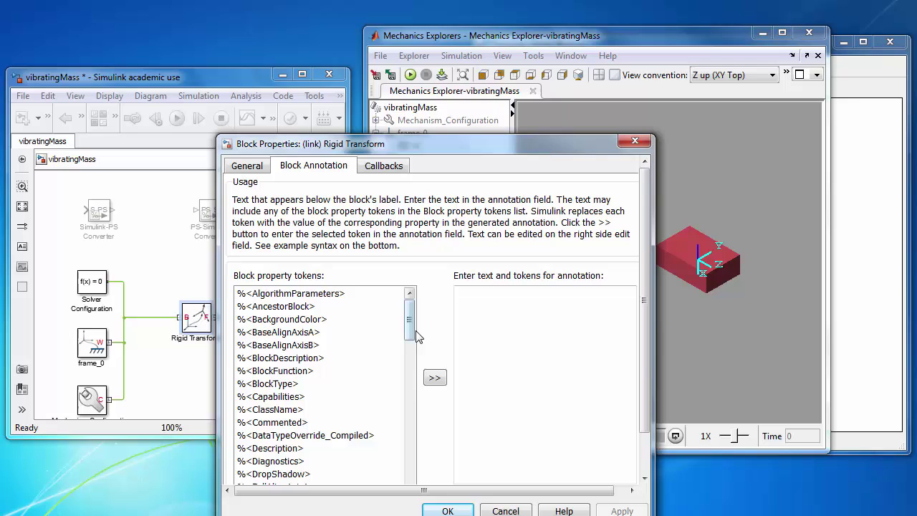
pyautogui.moveTo(412, 331); pyautogui.dragTo(373, 416)
# Step: Add the RotationAngle, RotationAngleUnits and RotationStandardAxis tokens to the annotation
pyautogui.click(317, 398)
pyautogui.click(434, 378)
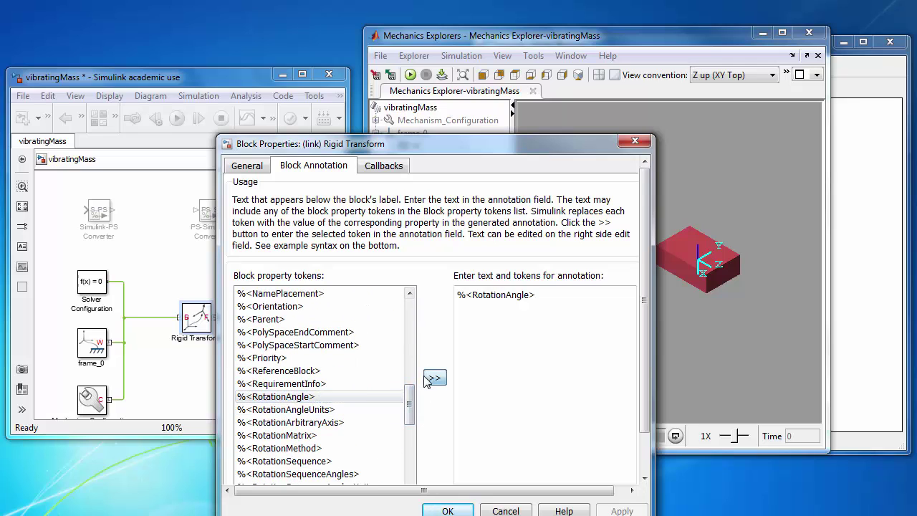
pyautogui.click(322, 410)
pyautogui.click(435, 380)
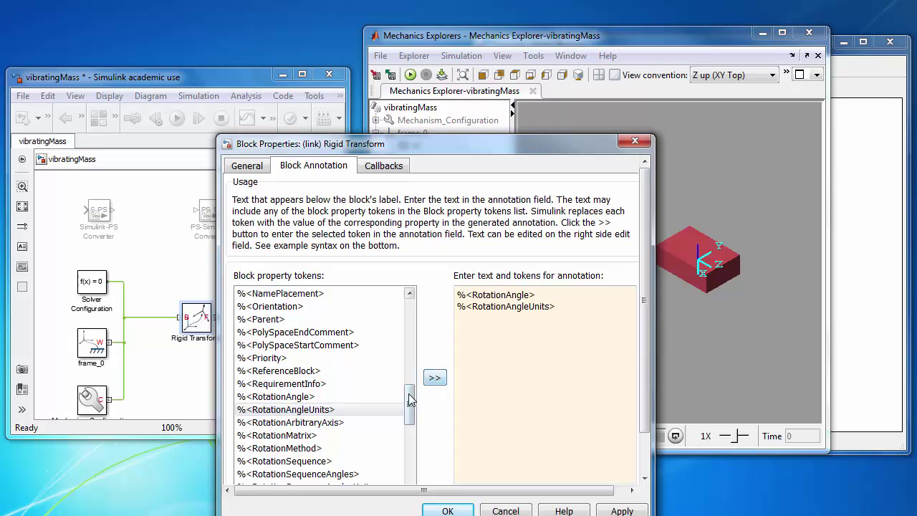
pyautogui.moveTo(409, 404); pyautogui.dragTo(407, 435)
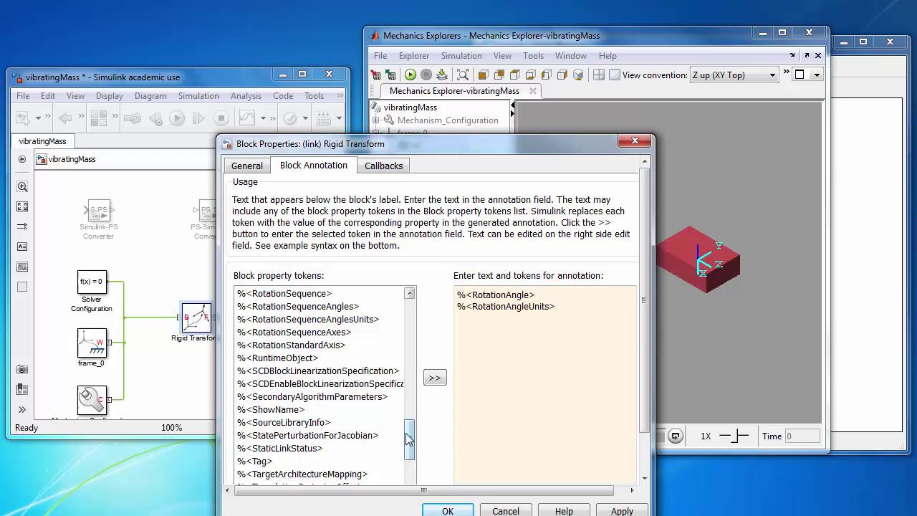
pyautogui.click(326, 346)
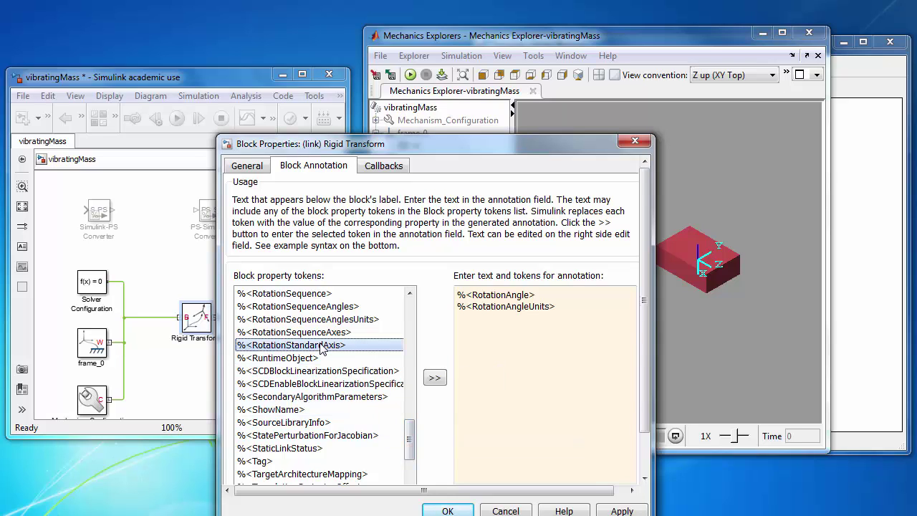
pyautogui.click(434, 378)
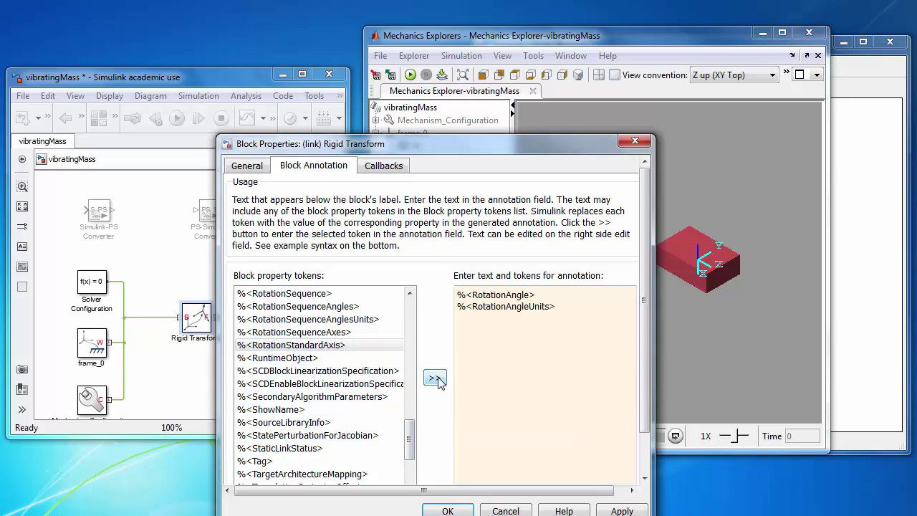
# Step: Join the annotation lines, insert 'about' before the axis token, and apply it
pyautogui.click(458, 306)
pyautogui.press('BackSpace')
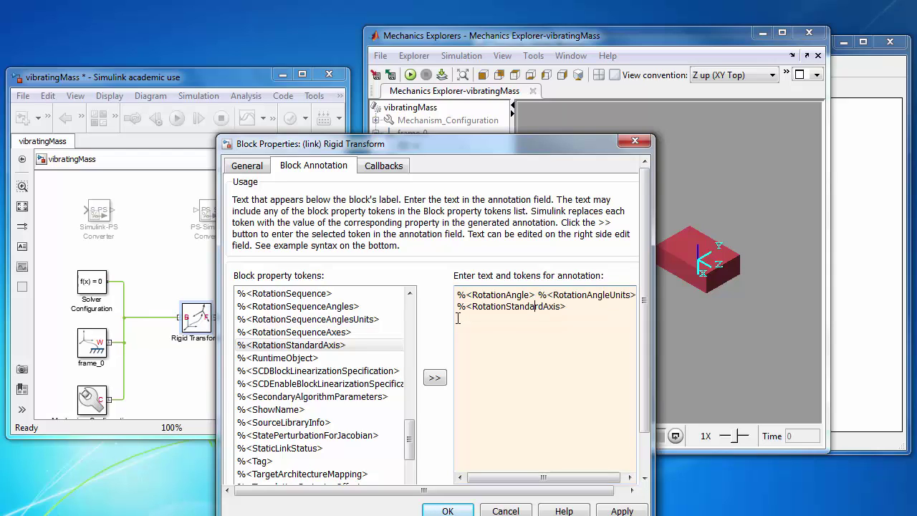
pyautogui.click(458, 306)
pyautogui.write('about')
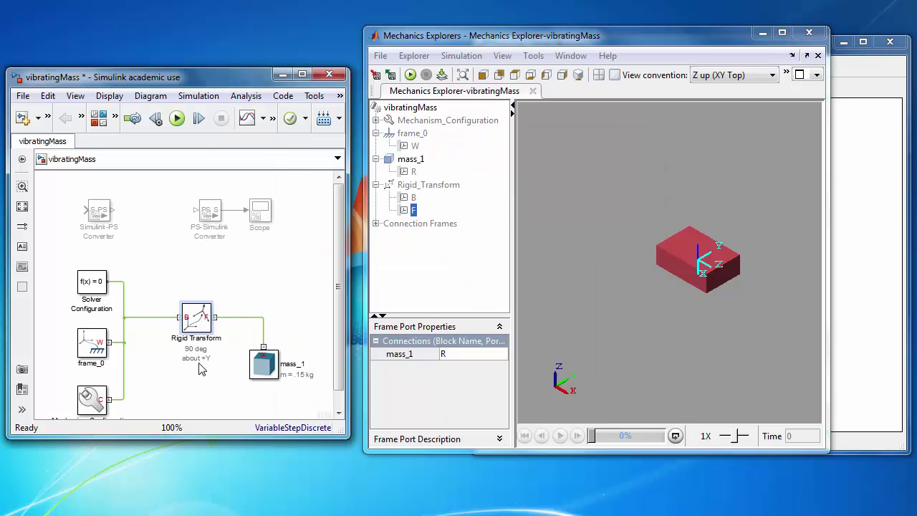
pyautogui.click(447, 511)
# Step: Save the model and shift mass_1 right to make room
pyautogui.hotkey('ctrl', 's')
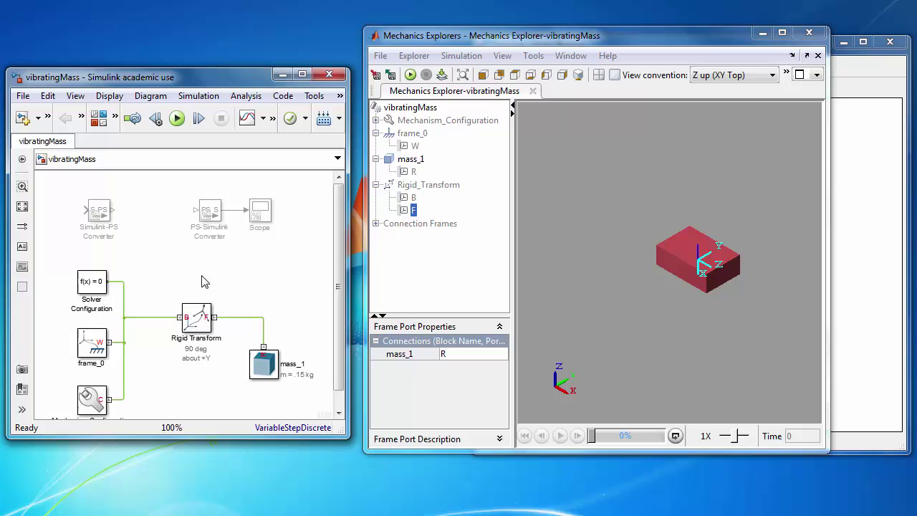
pyautogui.moveTo(268, 369); pyautogui.dragTo(298, 368)
pyautogui.click(259, 270)
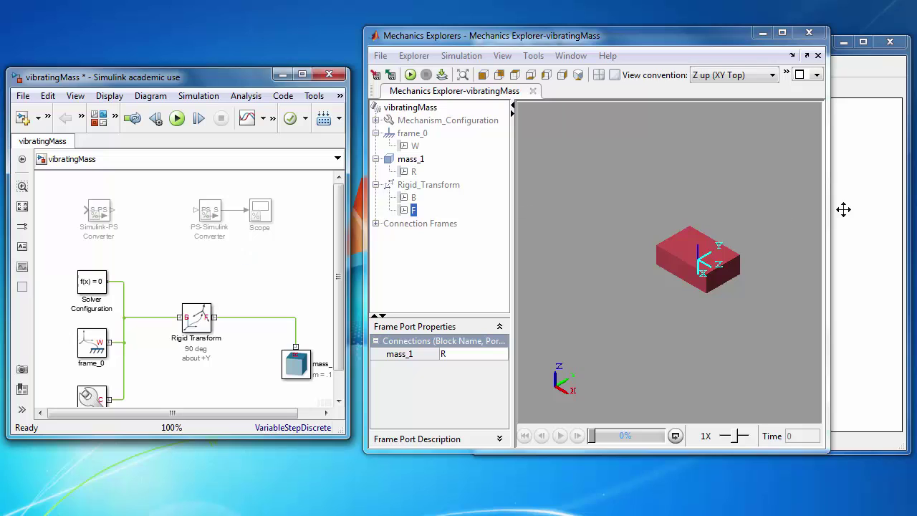
# Step: Drag a Prismatic Joint from the SimMechanics Joints library into the model
pyautogui.hotkey('ctrl', 'shift', 'l')
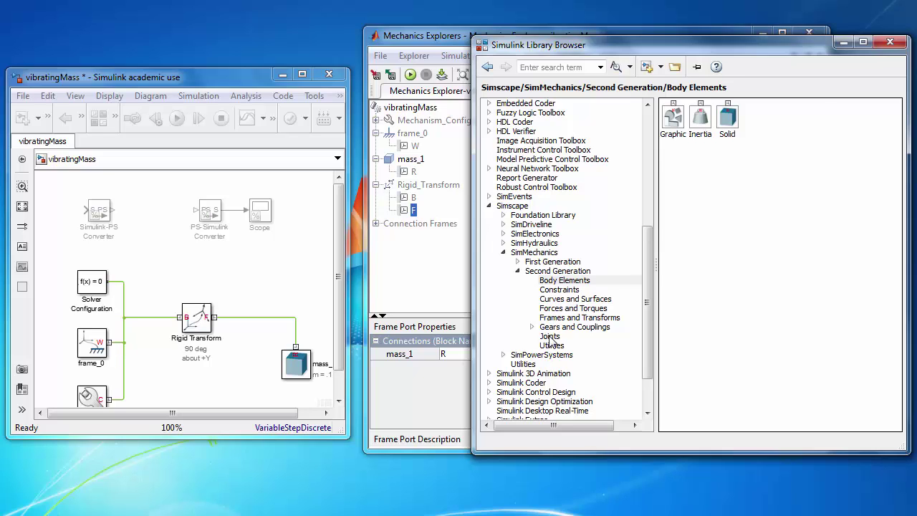
pyautogui.click(550, 337)
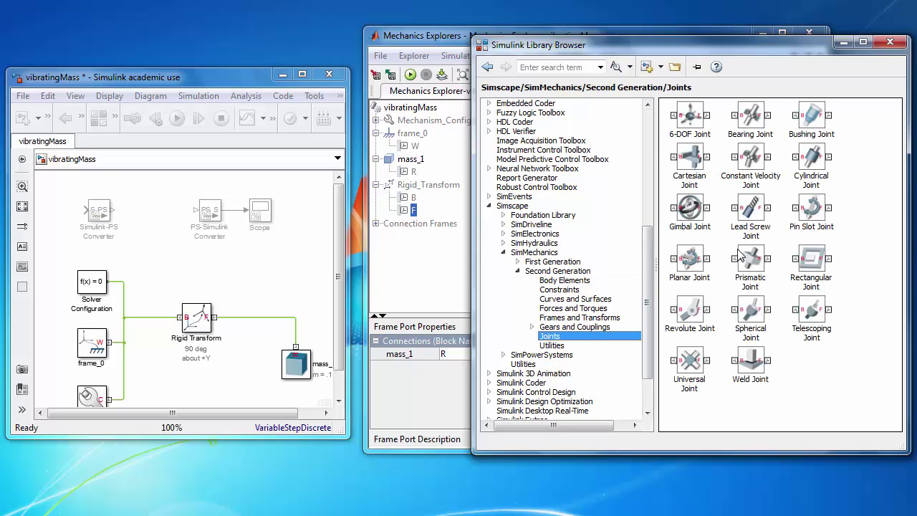
pyautogui.moveTo(750, 266); pyautogui.dragTo(252, 326)
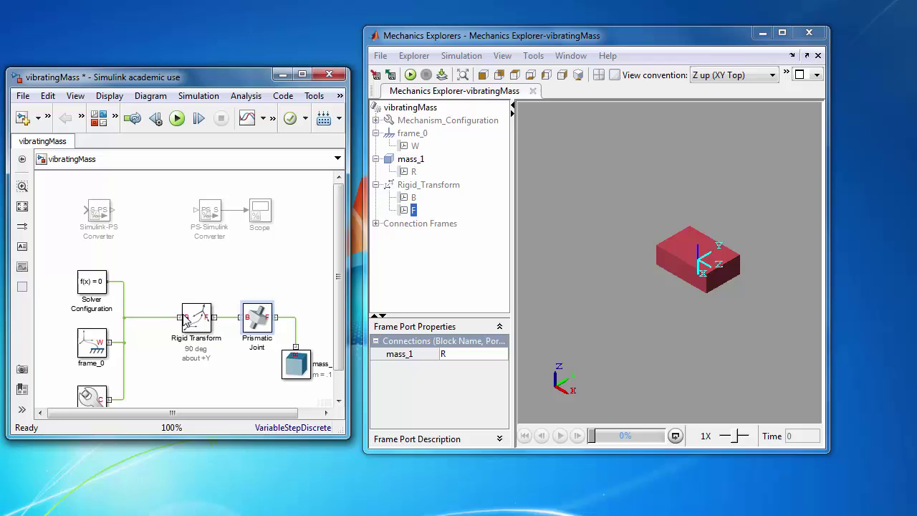
# Step: Align Rigid Transform with the Prismatic Joint and rename the joint spring_1
pyautogui.moveTo(190, 323); pyautogui.dragTo(165, 324)
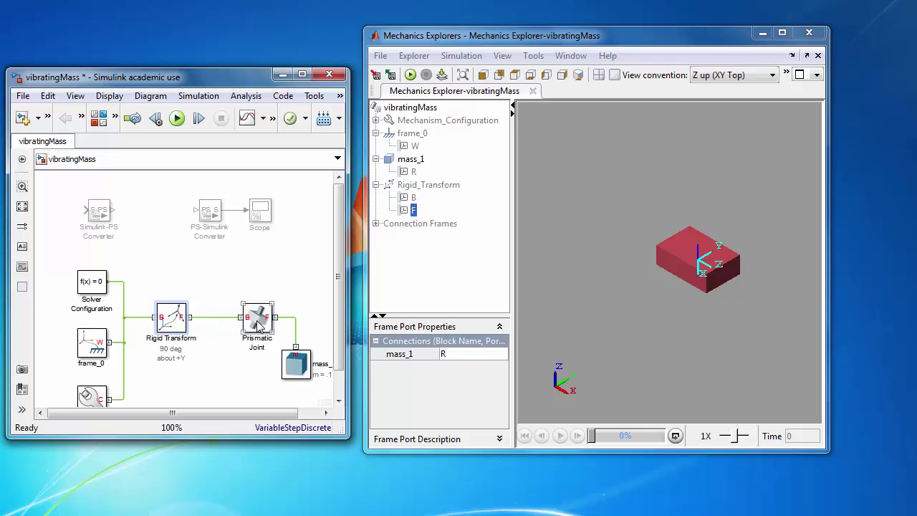
pyautogui.moveTo(261, 326); pyautogui.dragTo(230, 327)
pyautogui.doubleClick(228, 348)
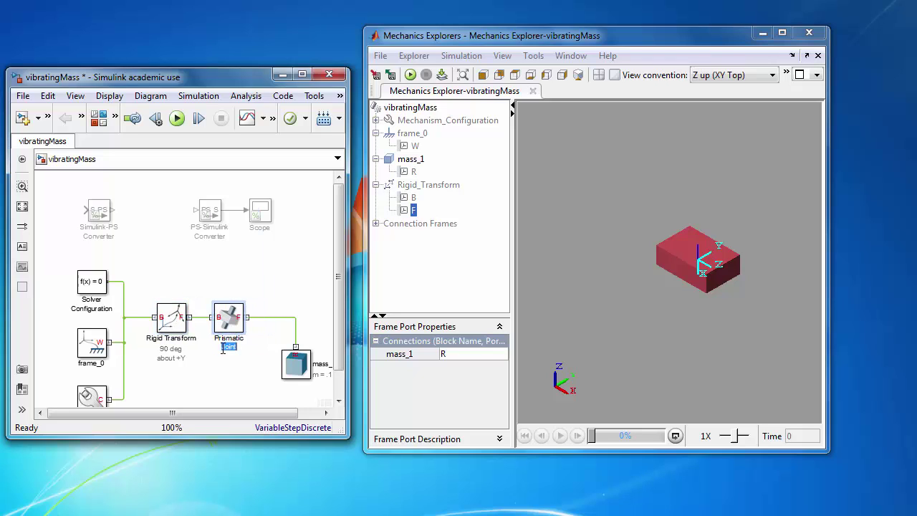
pyautogui.press('BackSpace')
pyautogui.press('BackSpace')
pyautogui.press('BackSpace')
pyautogui.press('BackSpace')
pyautogui.press('BackSpace')
pyautogui.press('BackSpace')
pyautogui.press('BackSpace')
pyautogui.press('BackSpace')
pyautogui.write('spring_1')
pyautogui.click(237, 272)
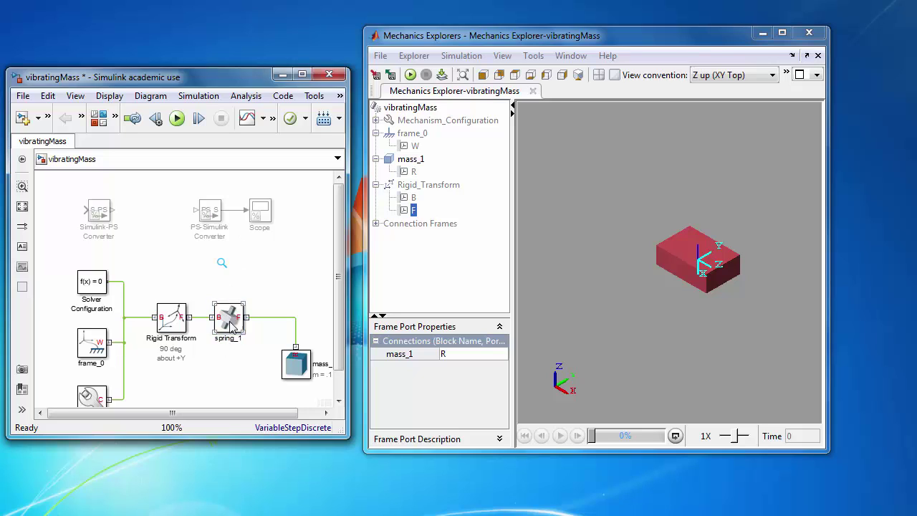
# Step: Nudge mass_1 left, widen the window, and fit the whole diagram to view
pyautogui.moveTo(290, 367); pyautogui.dragTo(280, 367)
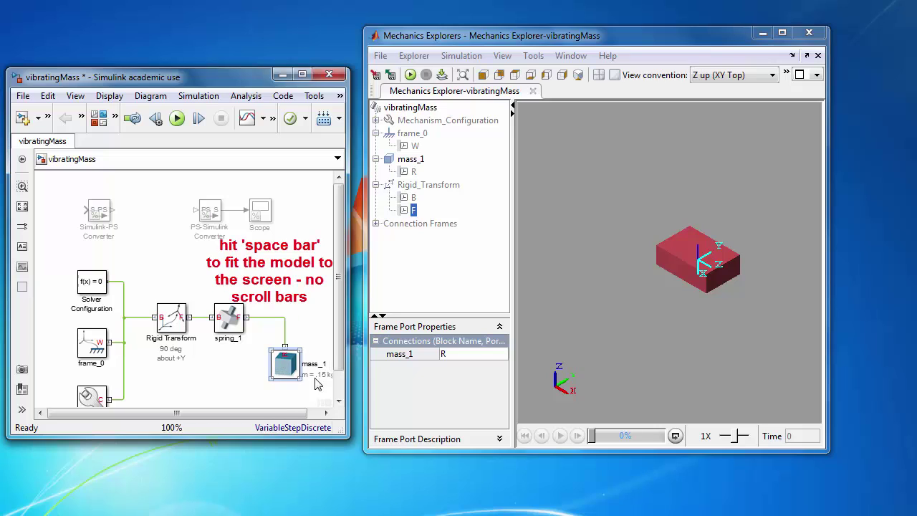
pyautogui.moveTo(350, 401); pyautogui.dragTo(360, 400)
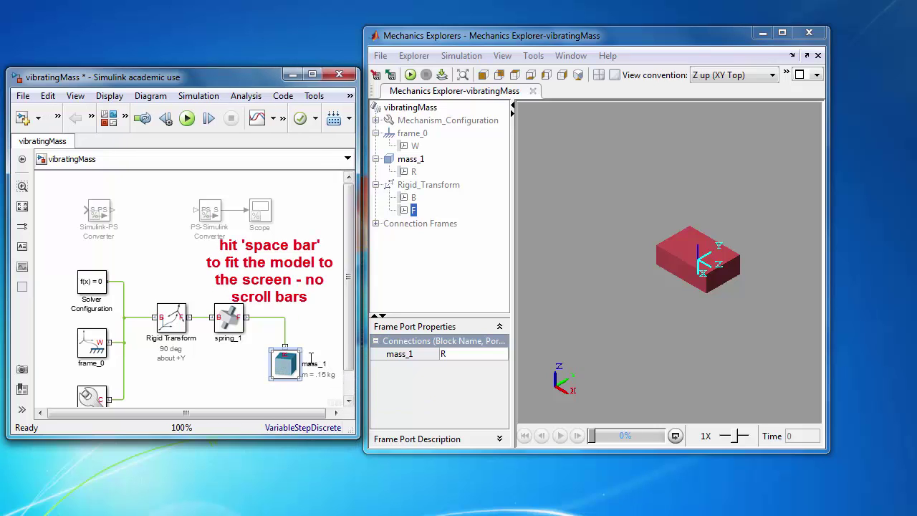
pyautogui.click(297, 290)
pyautogui.press('space')
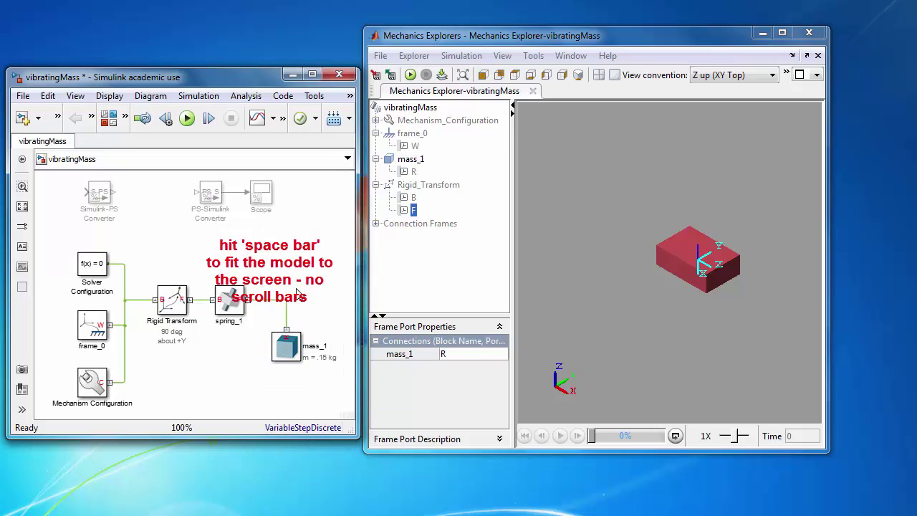
# Step: Open spring_1's parameters and review the State Targets and Internal Mechanics groups
pyautogui.doubleClick(230, 304)
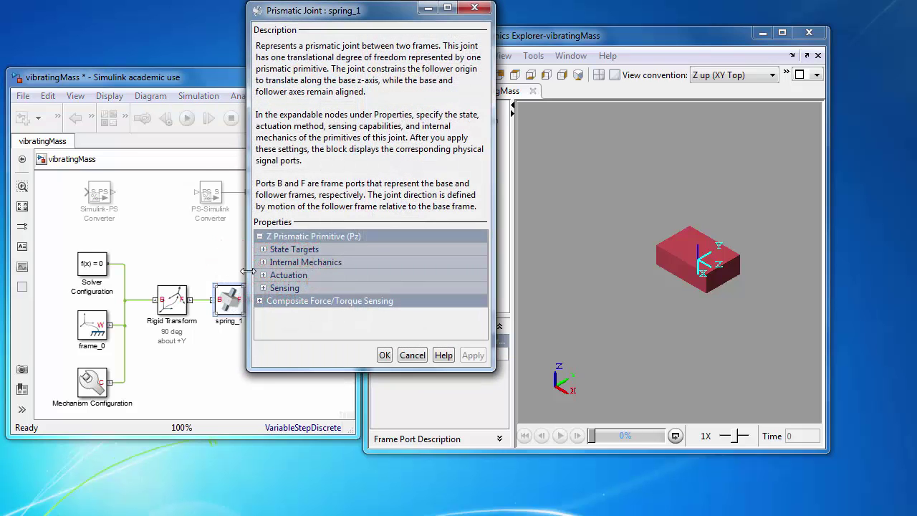
pyautogui.moveTo(494, 370); pyautogui.dragTo(498, 450)
pyautogui.click(263, 249)
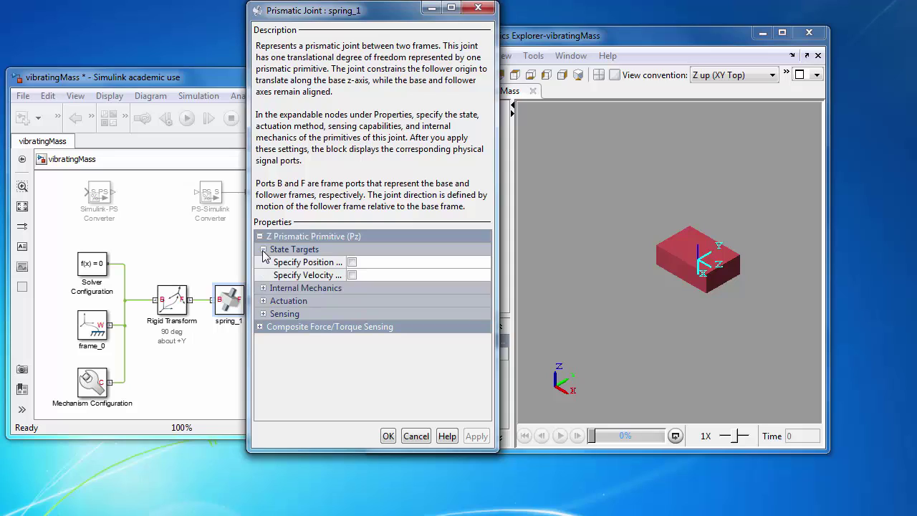
pyautogui.click(263, 249)
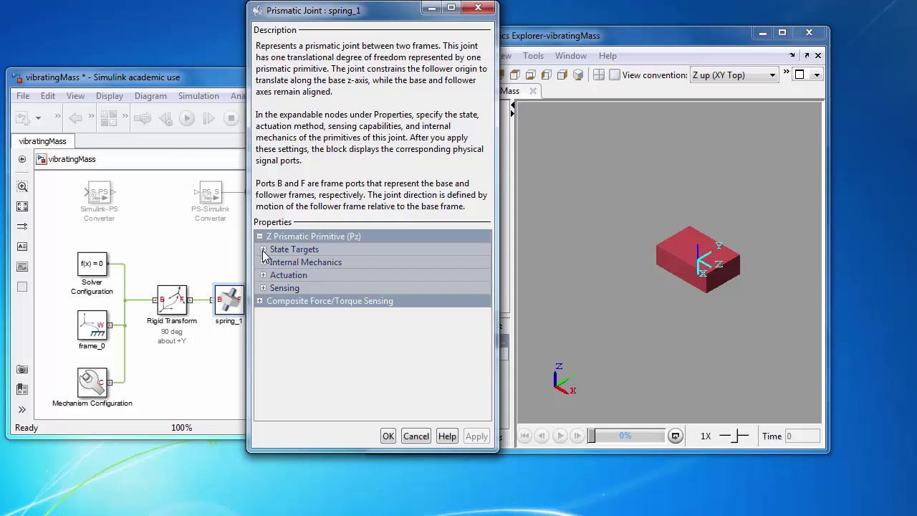
pyautogui.click(263, 262)
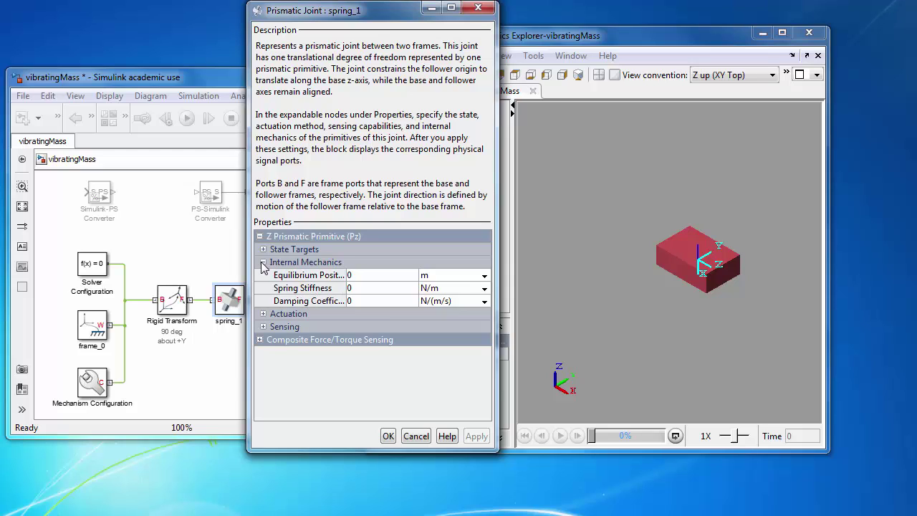
pyautogui.click(263, 262)
# Step: Review the Actuation settings, leaving force actuation as None
pyautogui.click(263, 275)
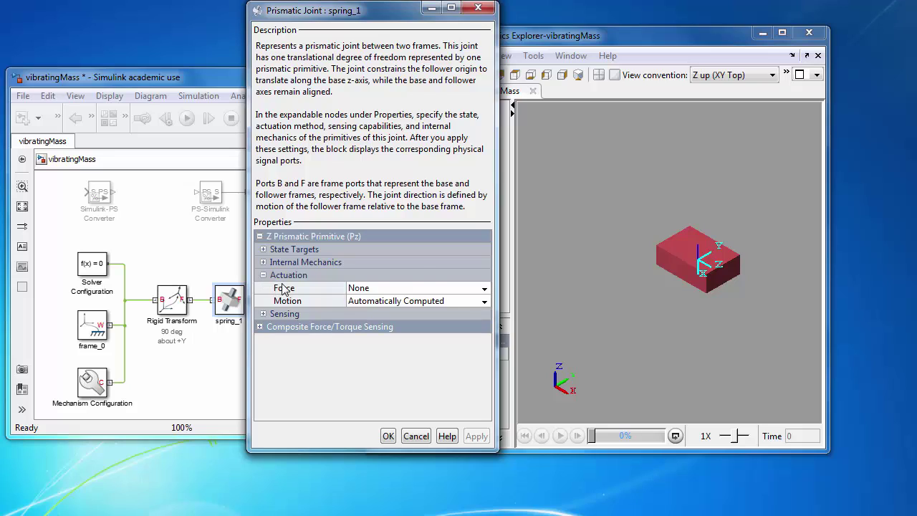
pyautogui.click(484, 290)
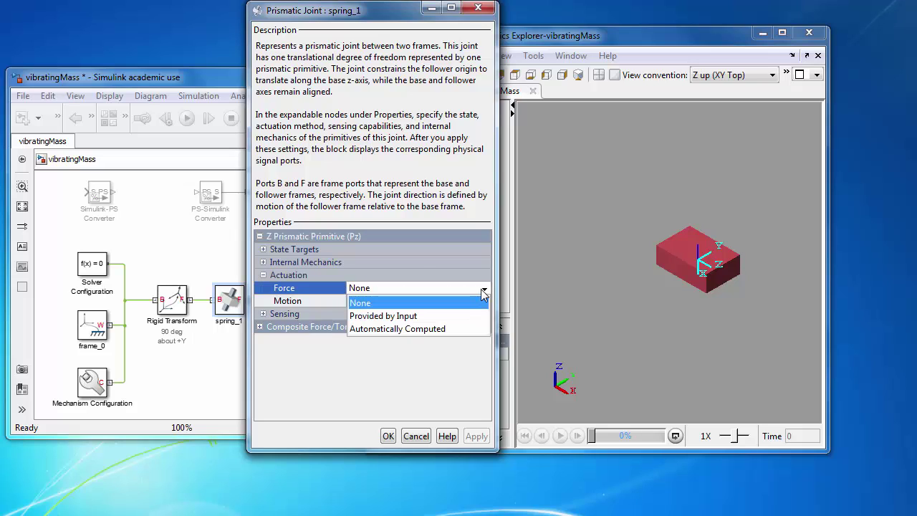
pyautogui.click(394, 303)
pyautogui.click(265, 277)
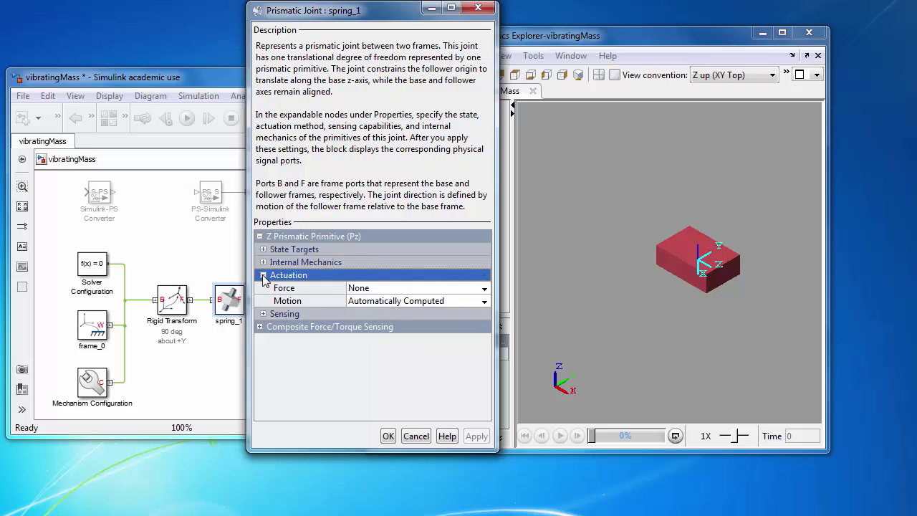
pyautogui.click(264, 276)
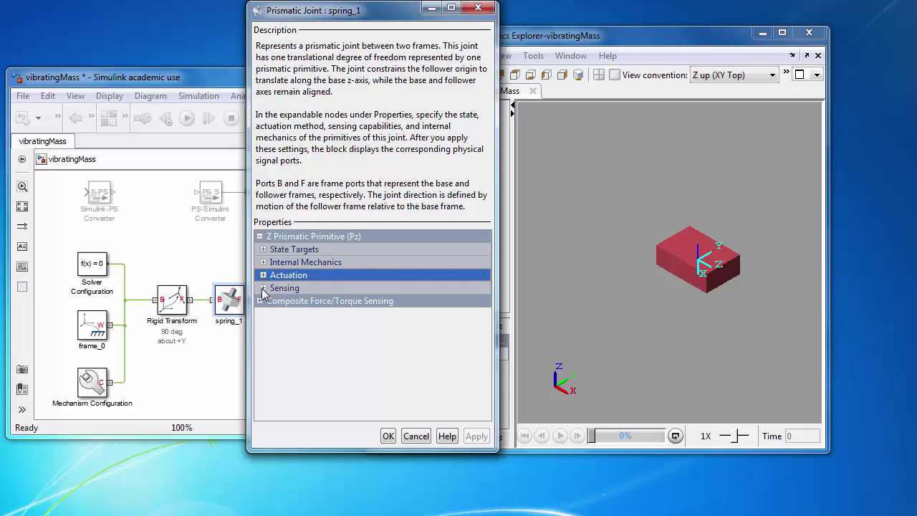
# Step: Review the Sensing and Composite Force/Torque Sensing groups
pyautogui.click(263, 288)
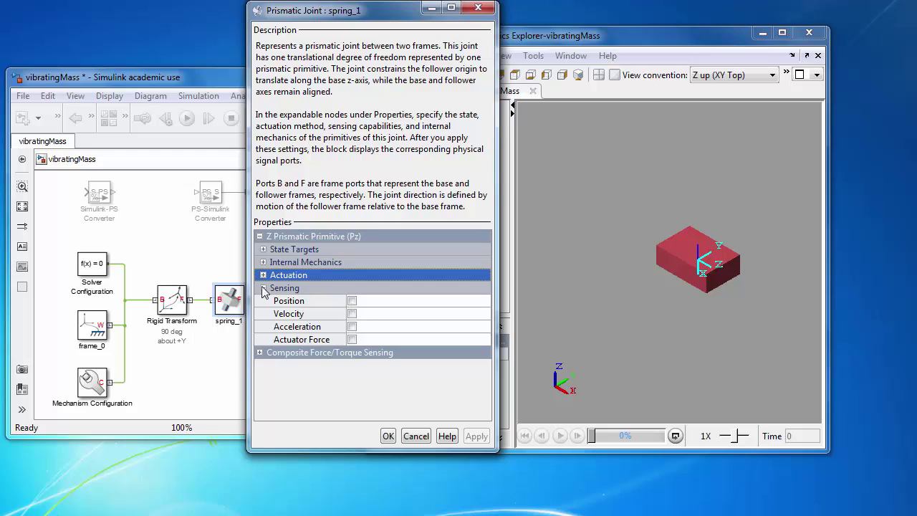
pyautogui.click(263, 288)
pyautogui.click(261, 302)
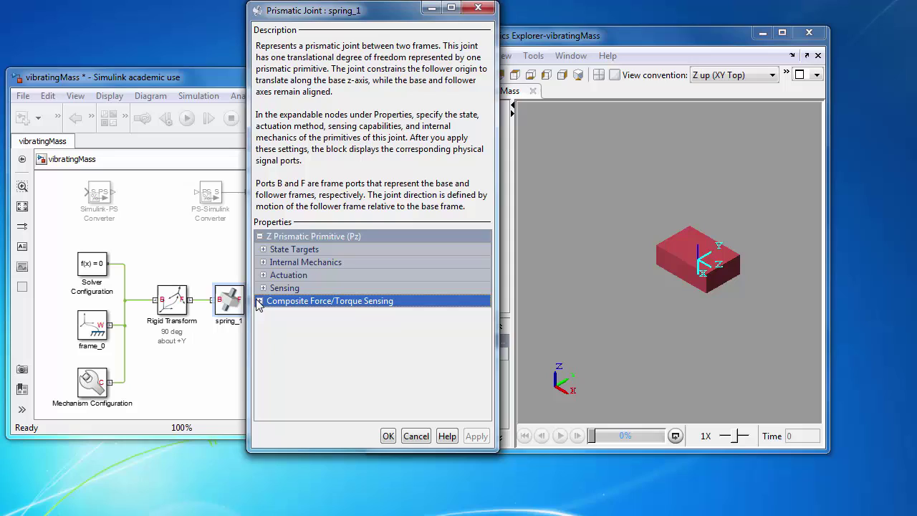
pyautogui.click(260, 302)
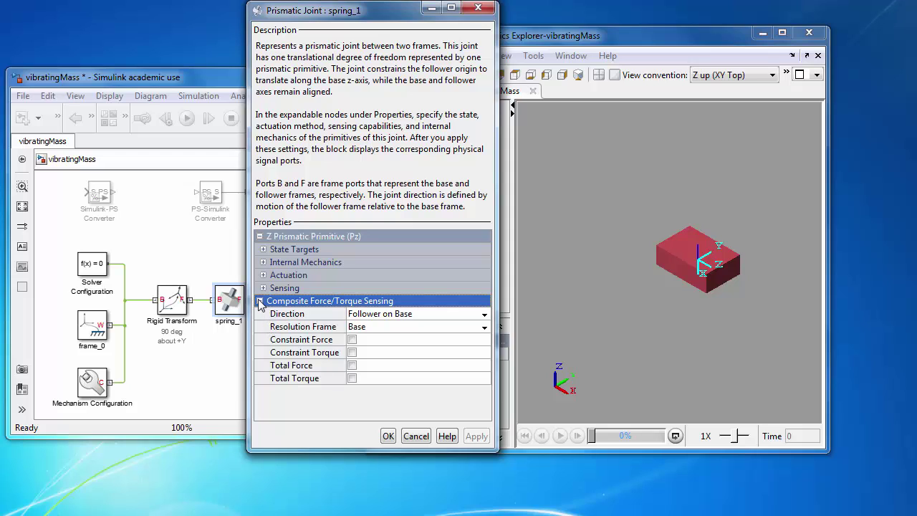
pyautogui.click(260, 302)
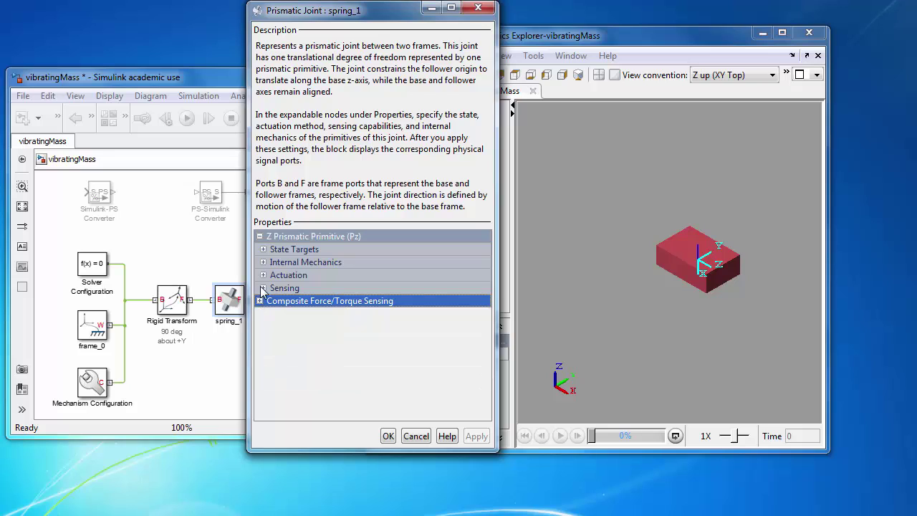
# Step: Enable a spring_1 position target of 10 cm
pyautogui.click(263, 249)
pyautogui.click(352, 263)
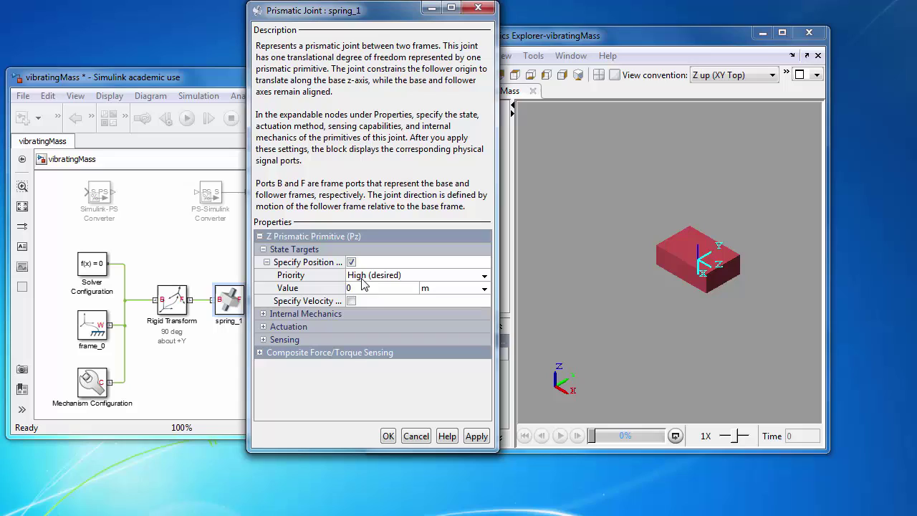
pyautogui.click(367, 288)
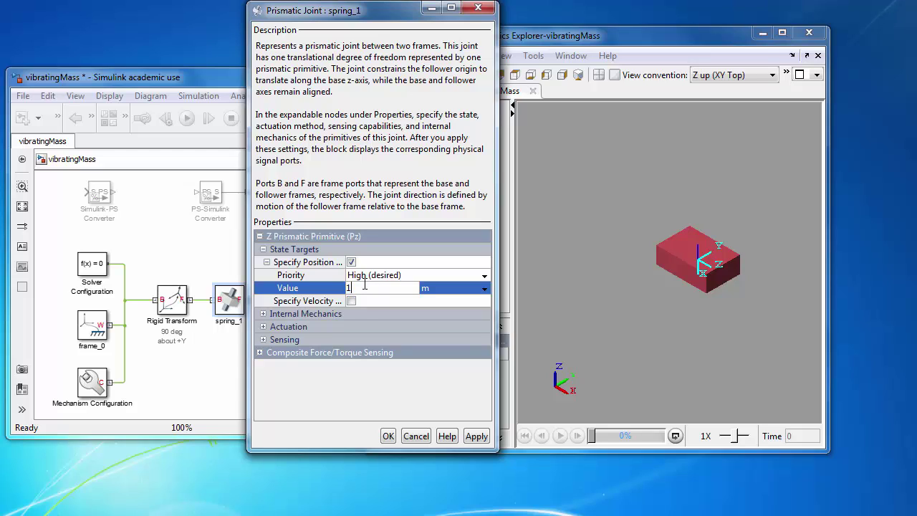
pyautogui.write('10')
pyautogui.click(484, 288)
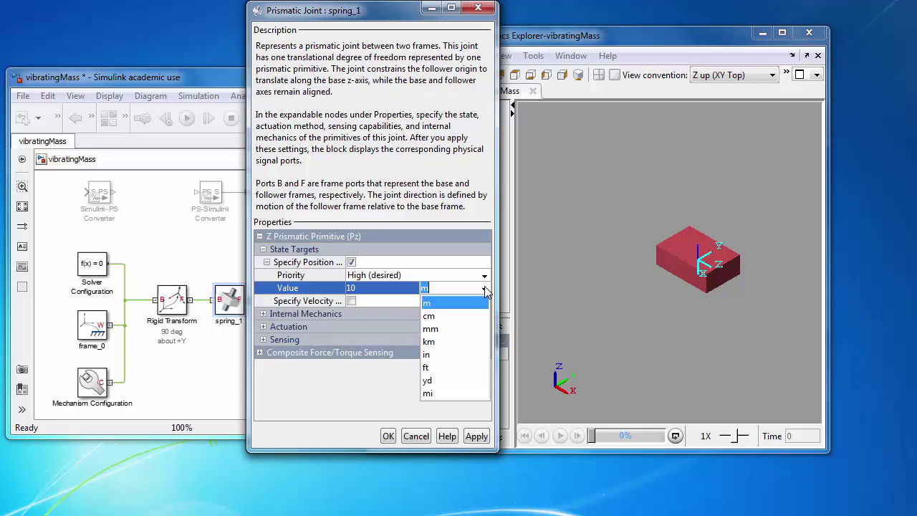
pyautogui.click(430, 301)
pyautogui.click(267, 262)
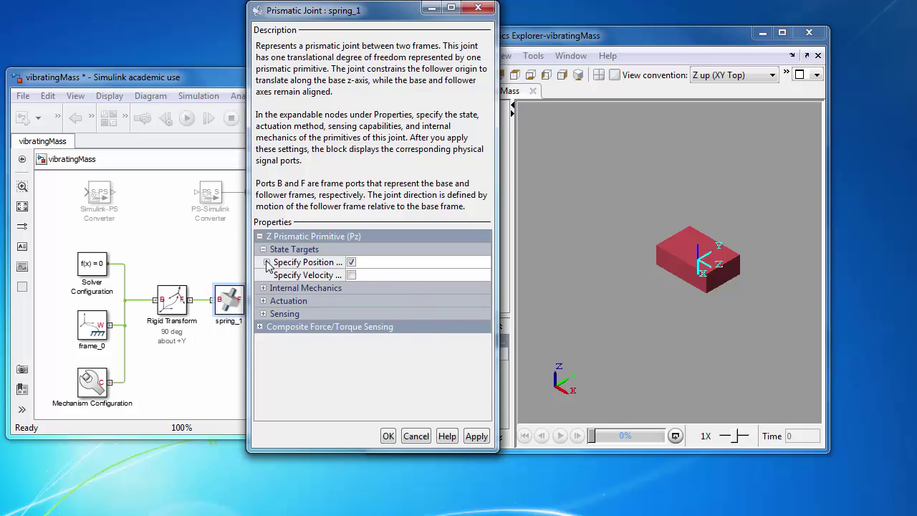
pyautogui.click(266, 263)
# Step: Set equilibrium position 10 cm, stiffness 20 N/m and damping .5 N/(m/s)
pyautogui.click(263, 314)
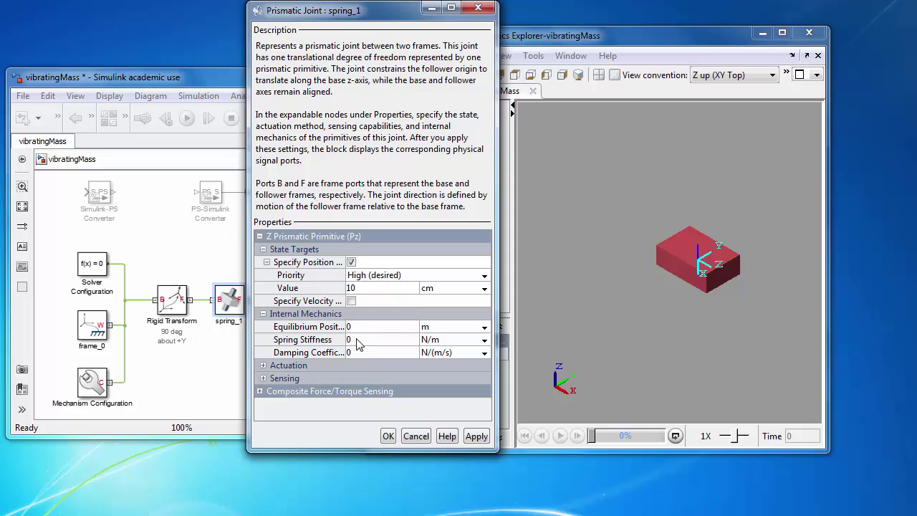
pyautogui.click(358, 340)
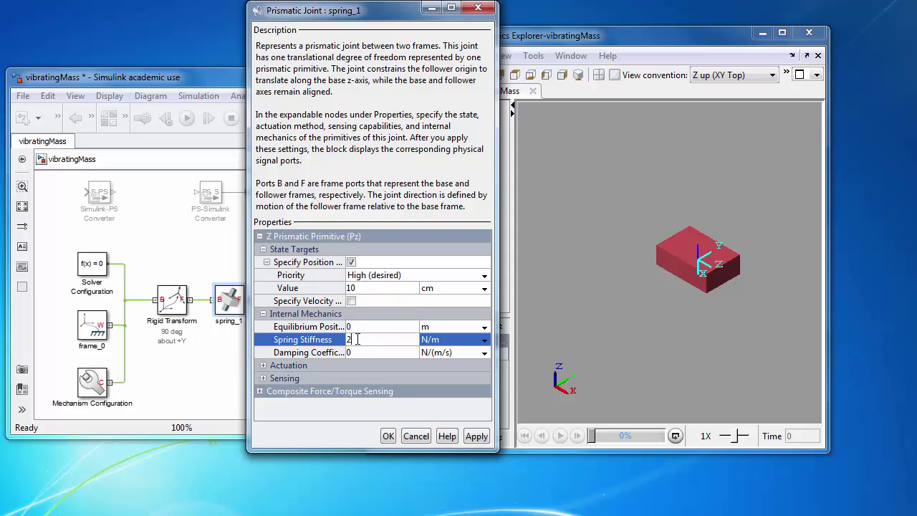
pyautogui.click(369, 326)
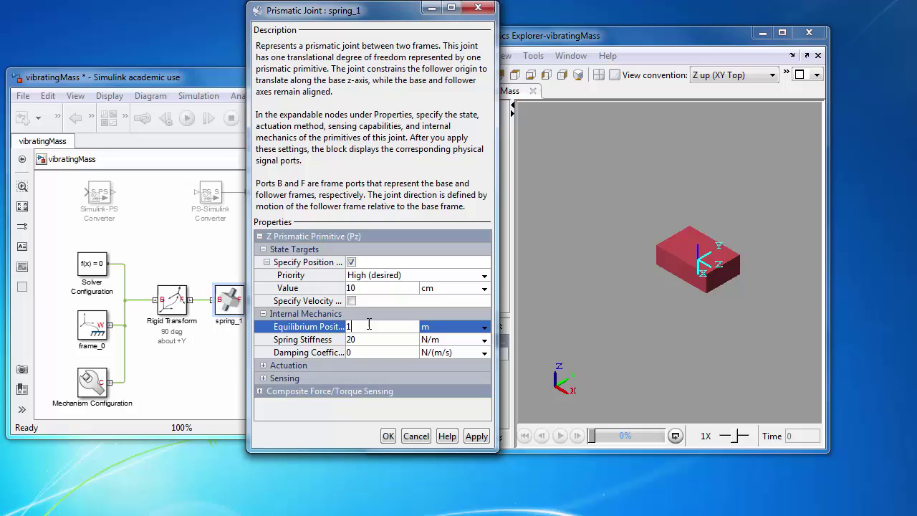
pyautogui.click(484, 328)
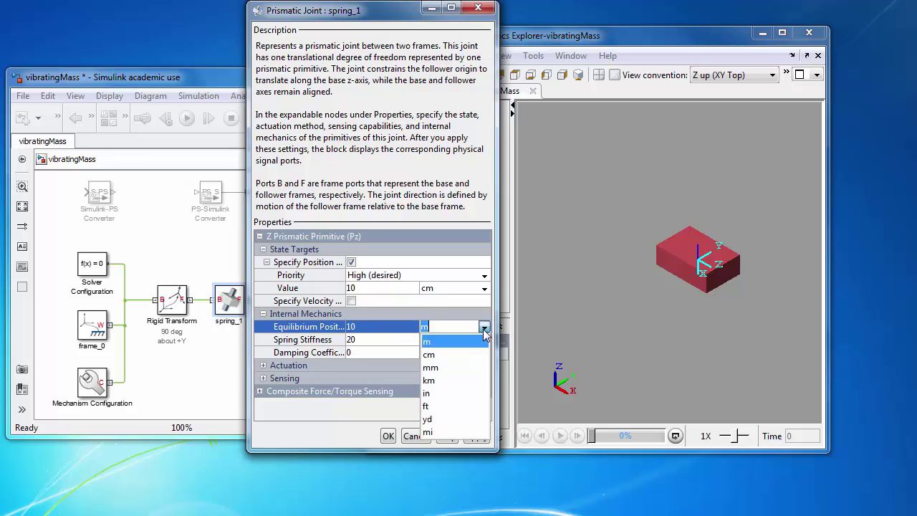
pyautogui.click(458, 354)
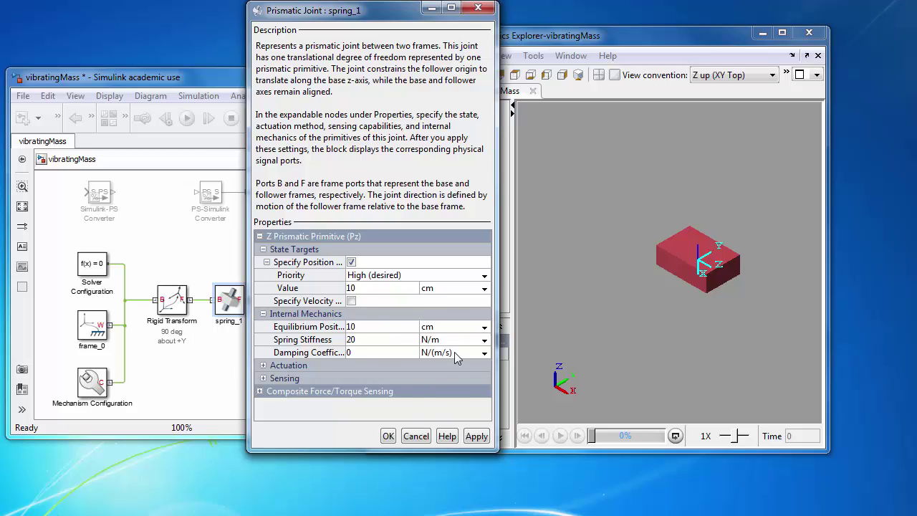
pyautogui.click(356, 353)
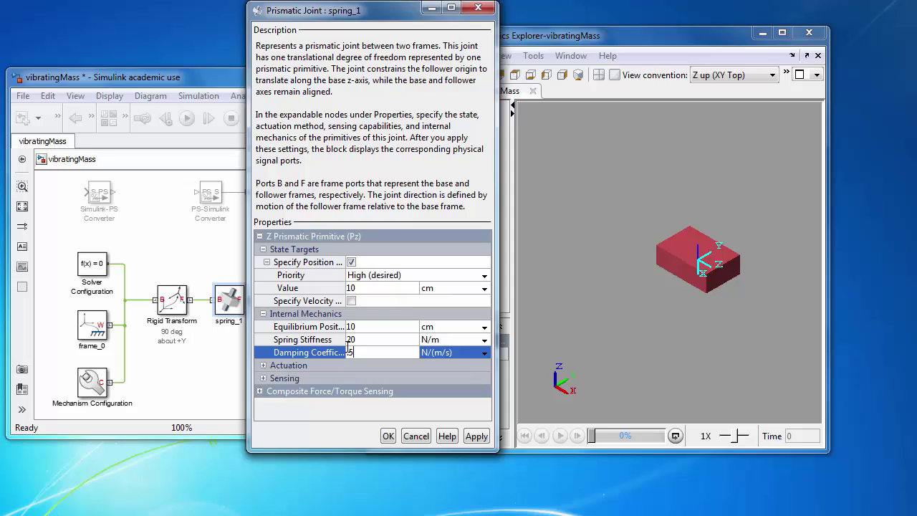
pyautogui.click(265, 367)
# Step: Review the Actuation and Sensing options, including position sensing, and apply the joint settings
pyautogui.click(264, 366)
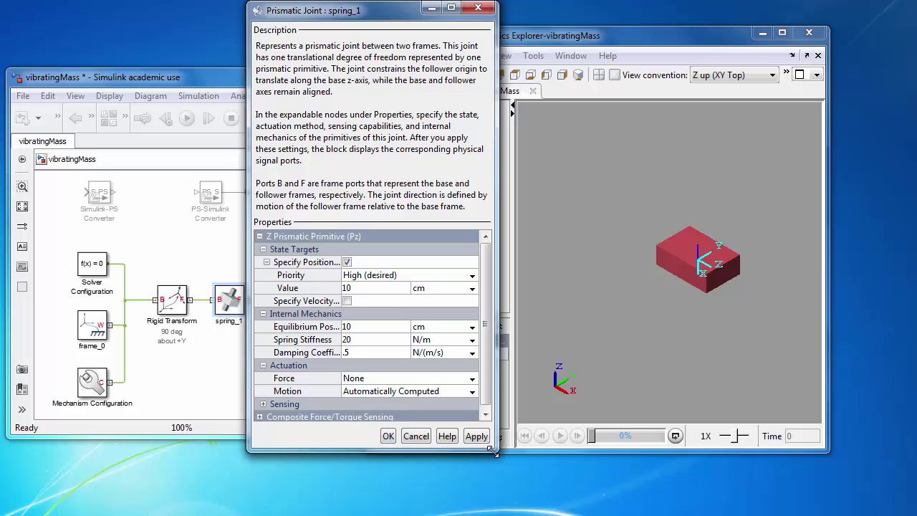
pyautogui.moveTo(494, 452); pyautogui.dragTo(502, 482)
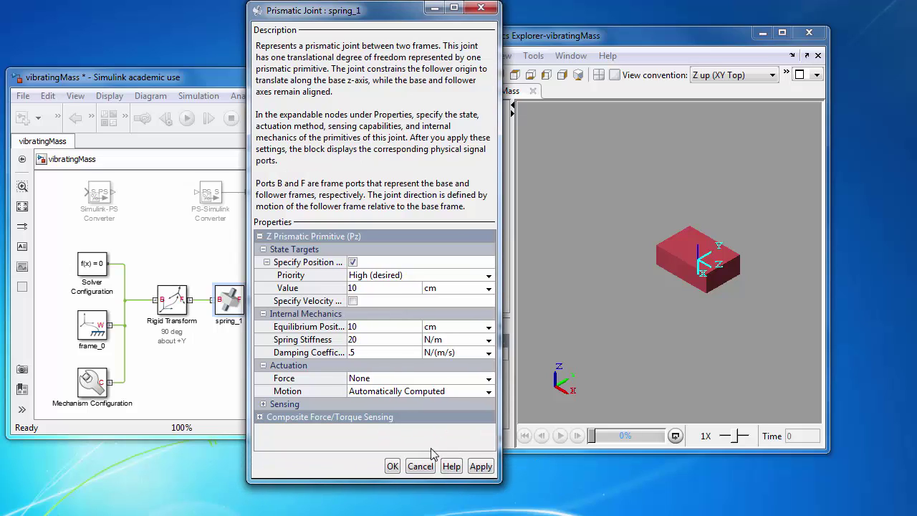
pyautogui.click(263, 404)
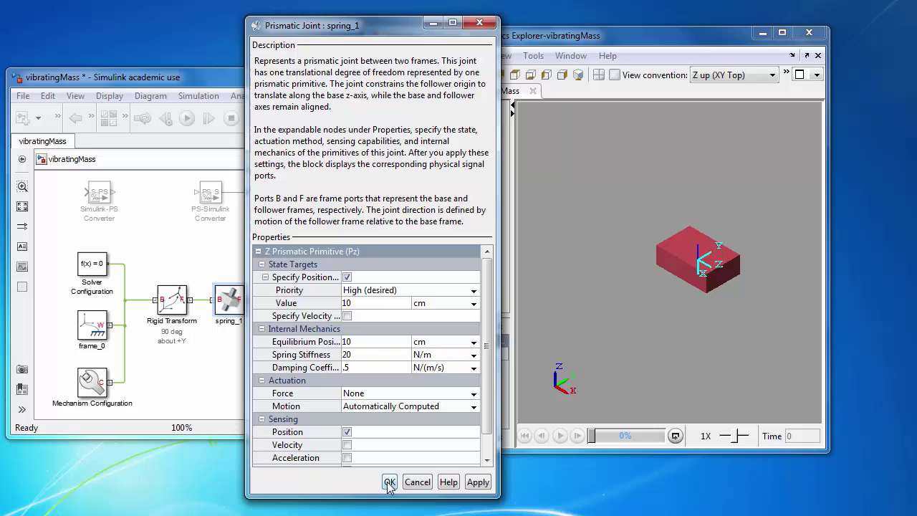
pyautogui.click(389, 482)
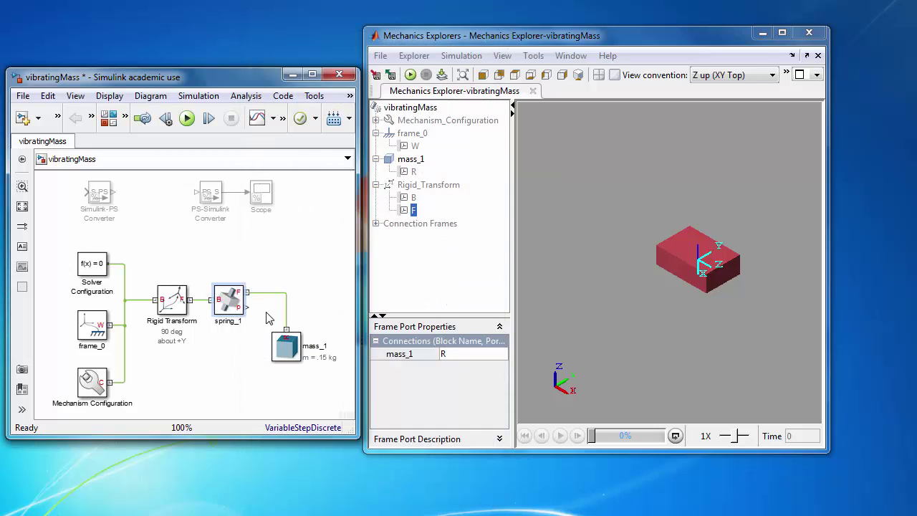
# Step: Rotate mass_1 90 degrees, move it above spring_1, then select the commented converter and Scope
pyautogui.click(287, 356)
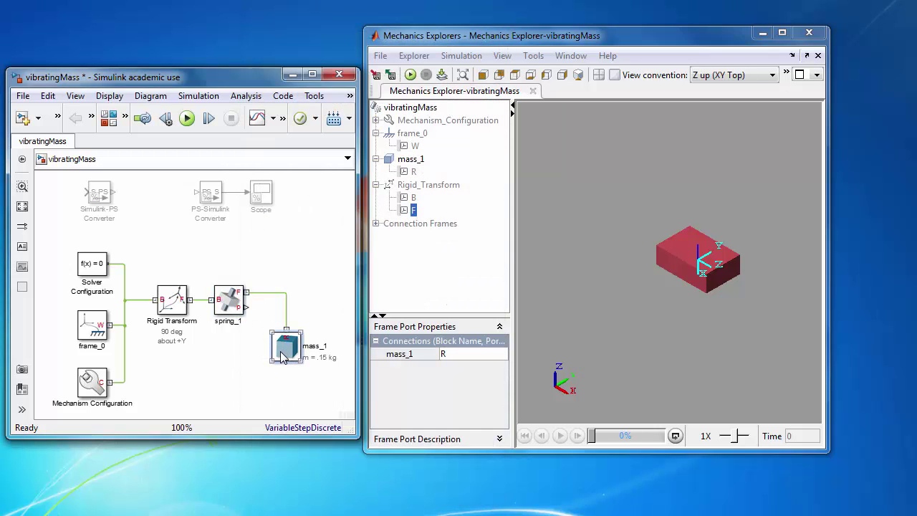
pyautogui.hotkey('ctrl', 'r')
pyautogui.hotkey('ctrl', 'r')
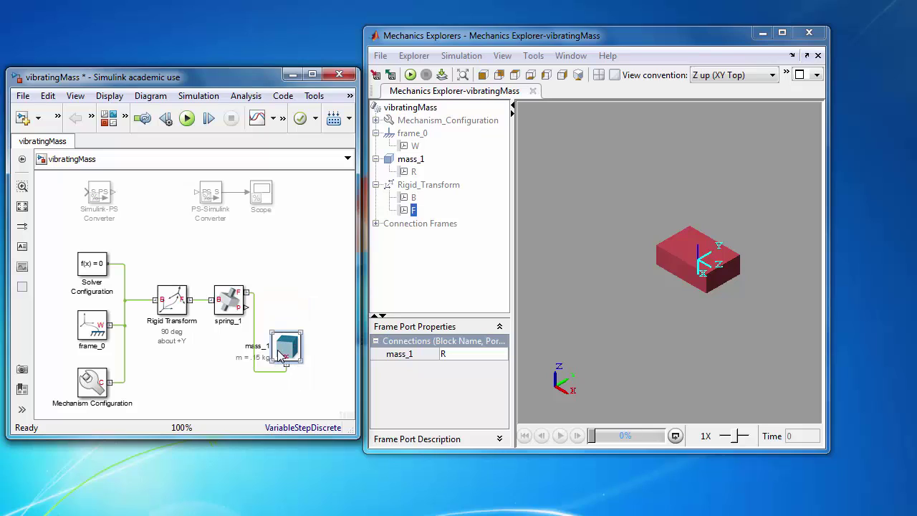
pyautogui.moveTo(280, 356); pyautogui.dragTo(289, 268)
pyautogui.click(245, 350)
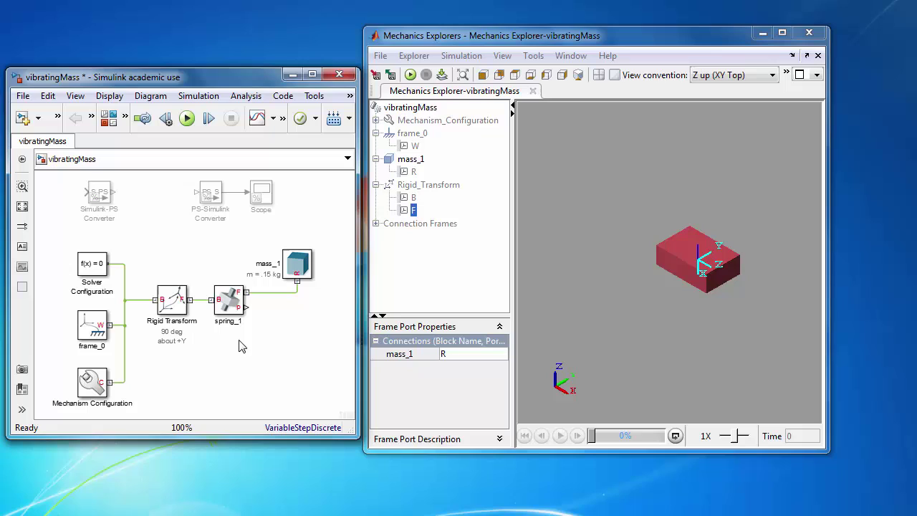
pyautogui.click(231, 339)
pyautogui.moveTo(167, 180); pyautogui.dragTo(276, 212)
pyautogui.moveTo(290, 204)
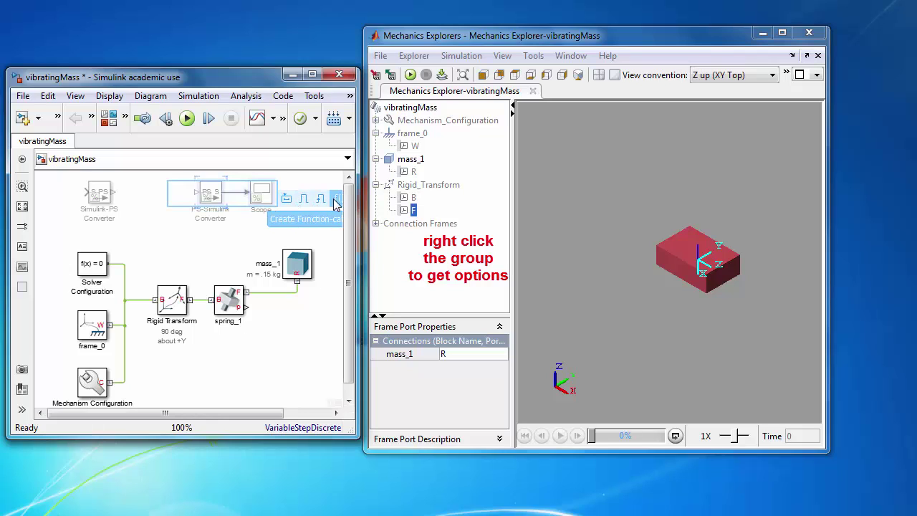
# Step: Uncomment the PS-Simulink Converter and Scope and place them beside spring_1
pyautogui.rightClick(211, 197)
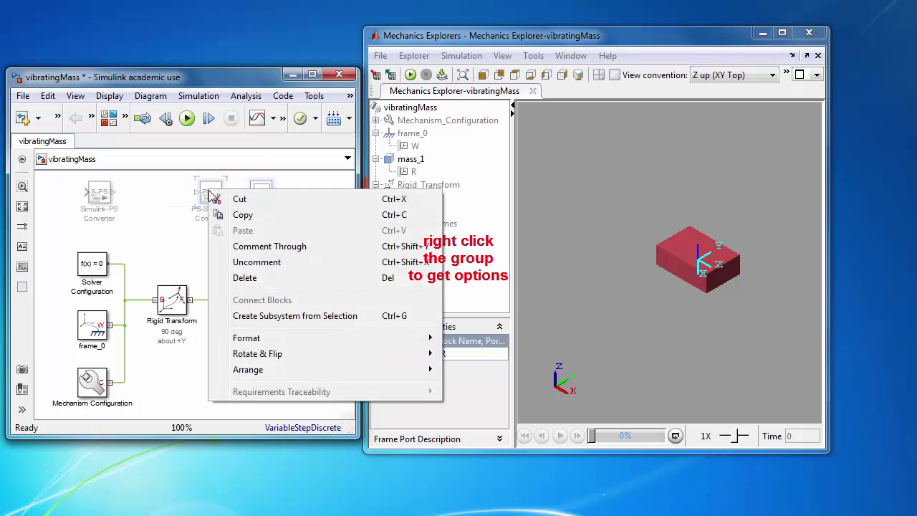
pyautogui.click(241, 264)
pyautogui.moveTo(215, 198); pyautogui.dragTo(290, 315)
pyautogui.click(251, 348)
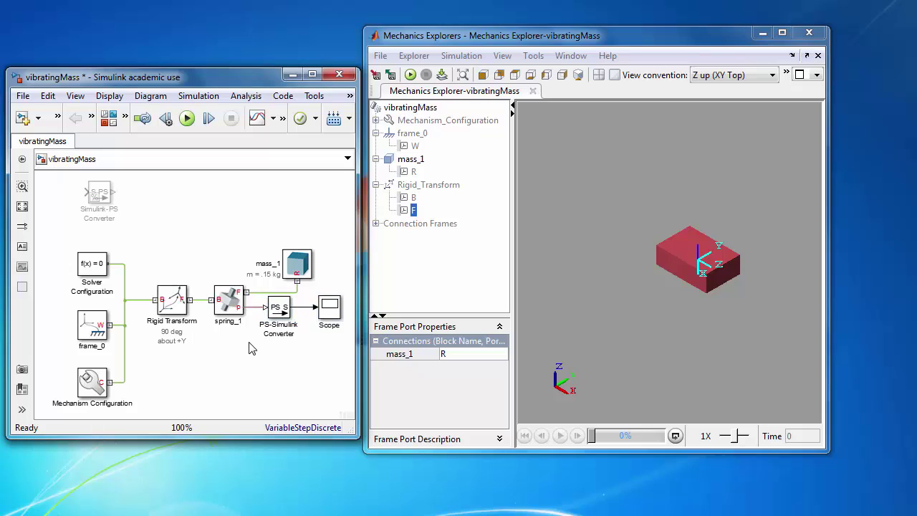
pyautogui.press('space')
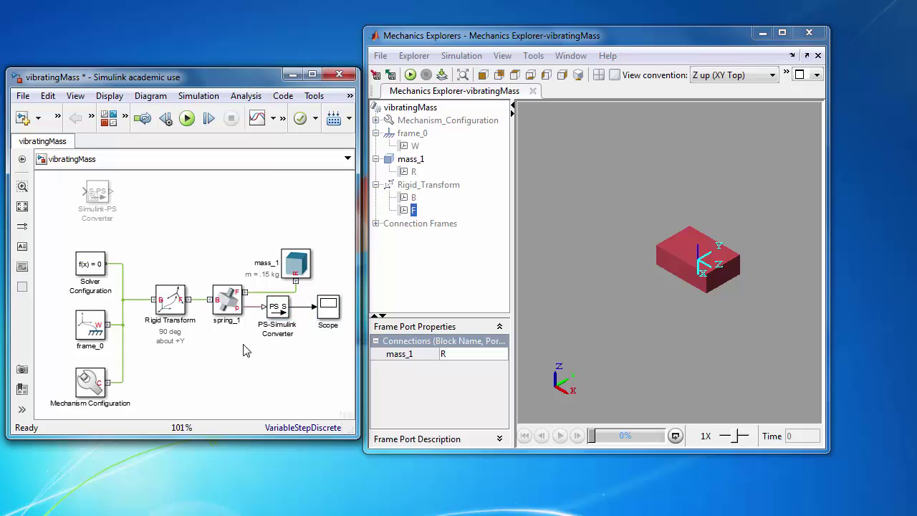
# Step: Rename the Scope block to 'position (cm)' and open spring_1's block properties
pyautogui.doubleClick(326, 326)
pyautogui.write('posi')
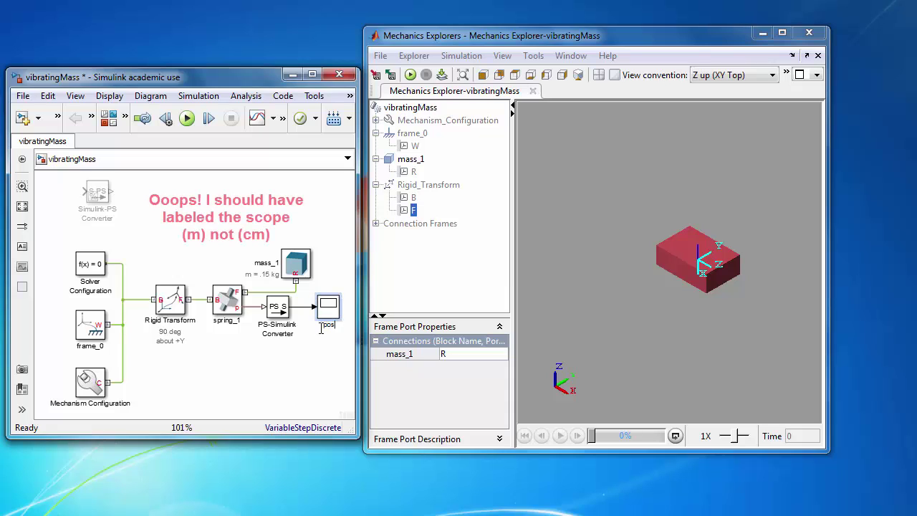
pyautogui.write('tion (cm)')
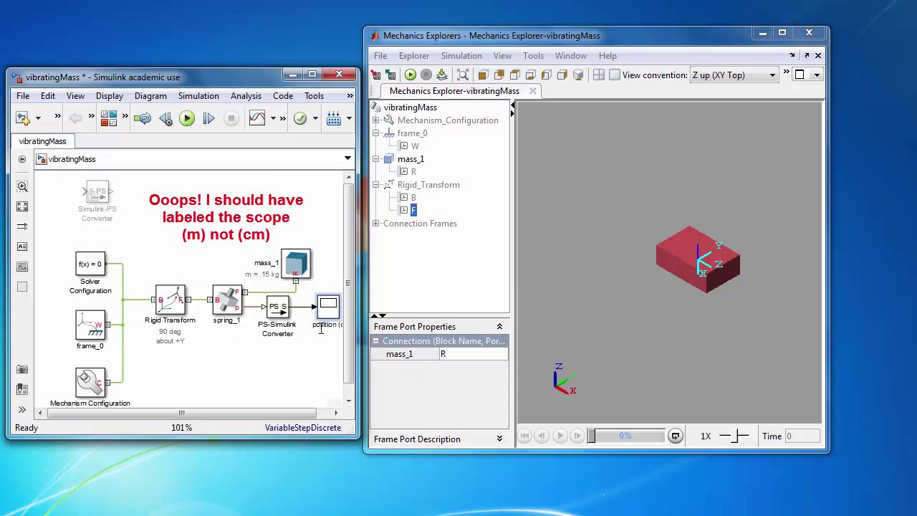
pyautogui.click(261, 372)
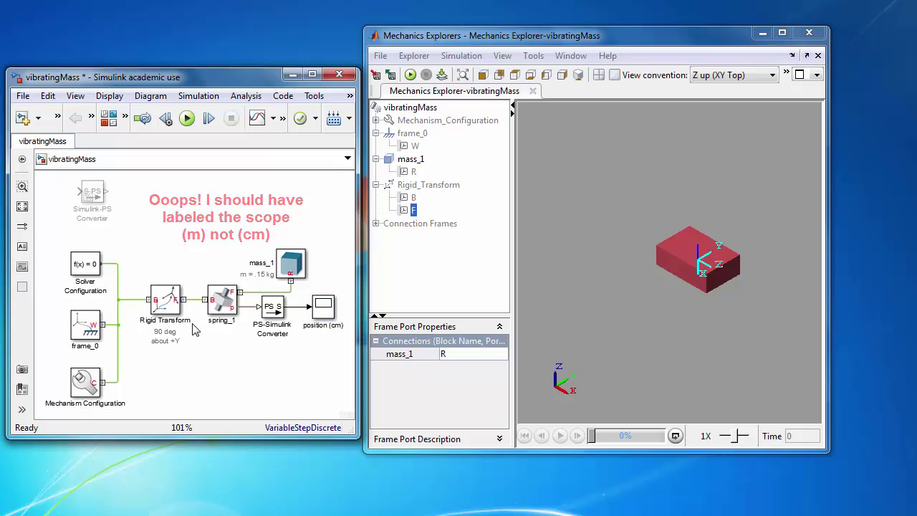
pyautogui.rightClick(220, 301)
pyautogui.click(260, 413)
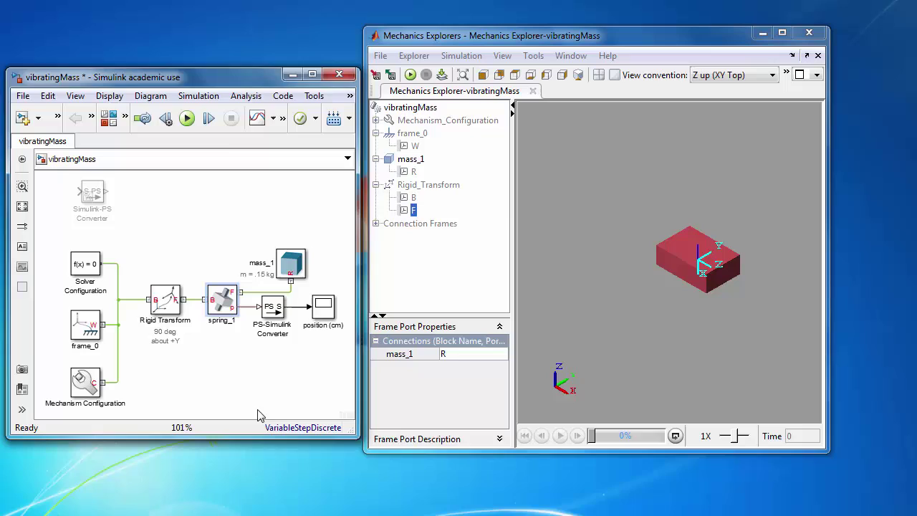
# Step: Add the EquilibriumPosition and PositionTargetValue tokens, each with its units, to spring_1's annotation
pyautogui.click(369, 146)
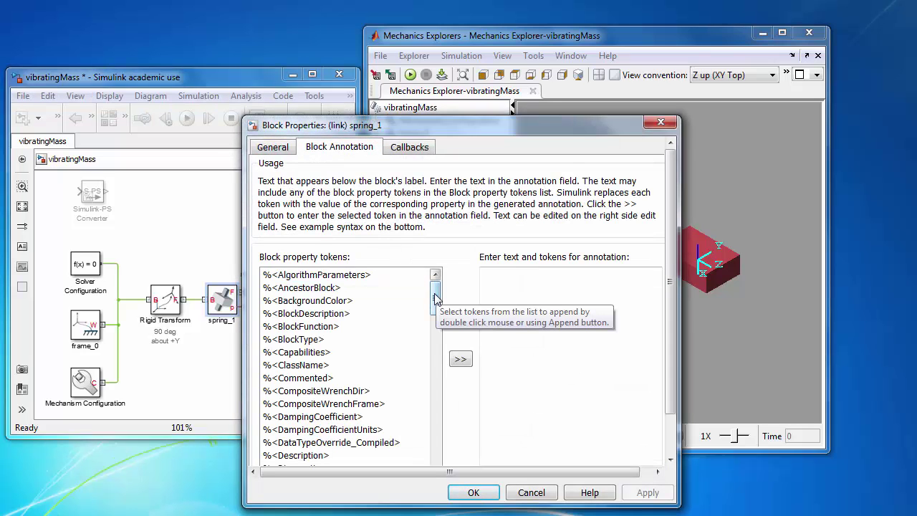
pyautogui.moveTo(436, 298); pyautogui.dragTo(437, 320)
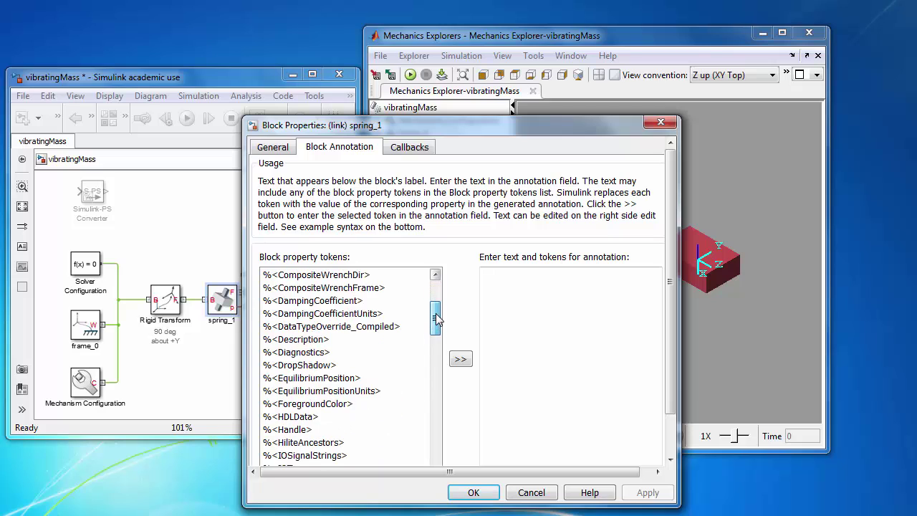
pyautogui.click(358, 377)
pyautogui.click(460, 358)
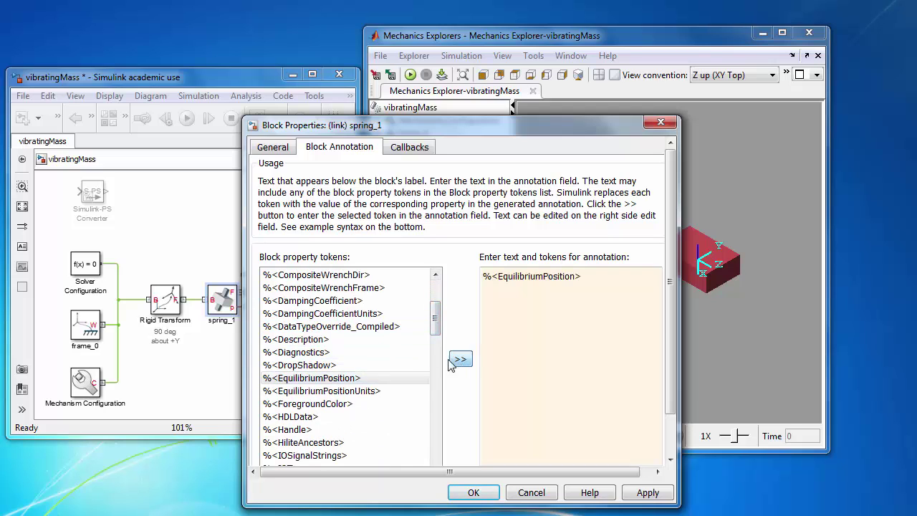
pyautogui.click(364, 396)
pyautogui.click(461, 360)
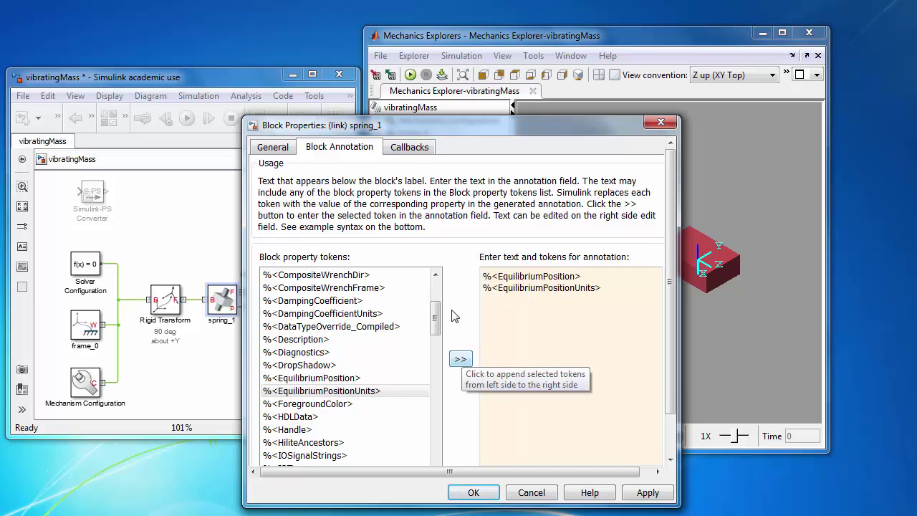
pyautogui.moveTo(435, 320); pyautogui.dragTo(435, 367)
pyautogui.click(354, 417)
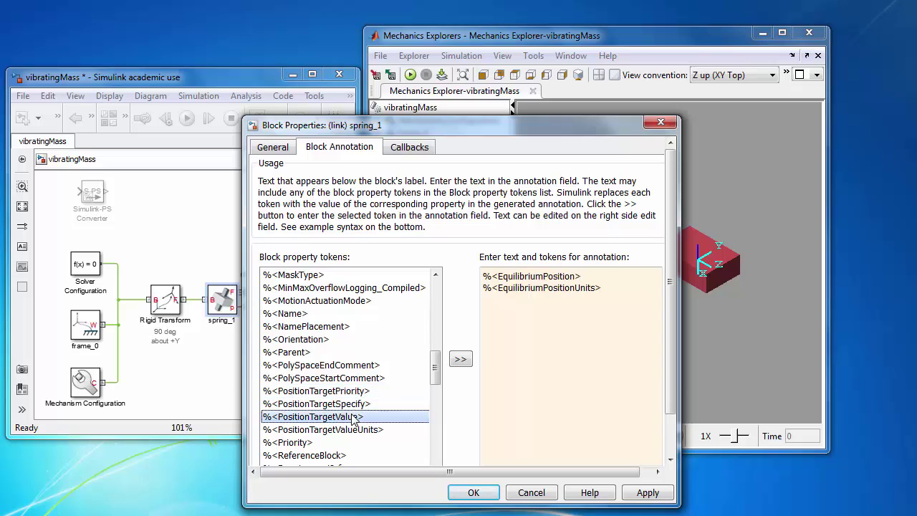
pyautogui.click(461, 359)
pyautogui.click(404, 429)
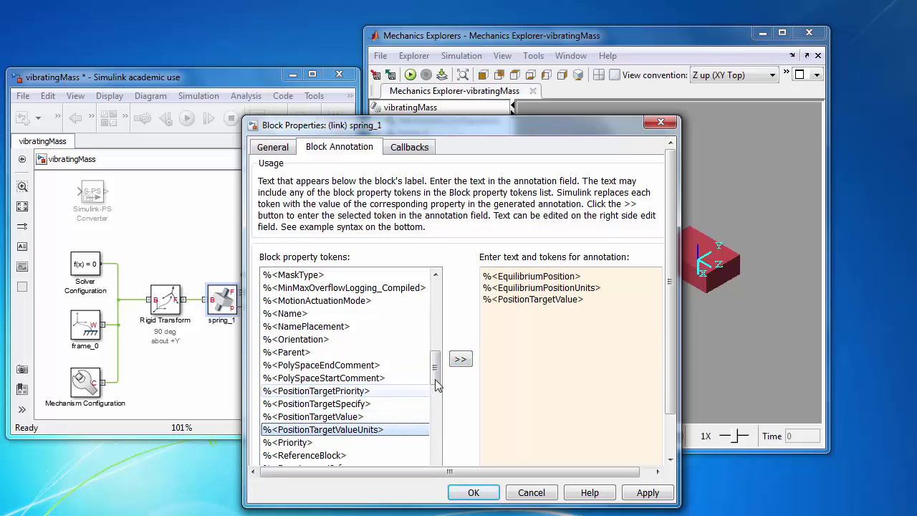
pyautogui.click(461, 359)
# Step: Append the SpringStiffness and DampingCoefficient tokens with their units to the annotation
pyautogui.moveTo(435, 367); pyautogui.dragTo(430, 444)
pyautogui.click(351, 405)
pyautogui.click(461, 360)
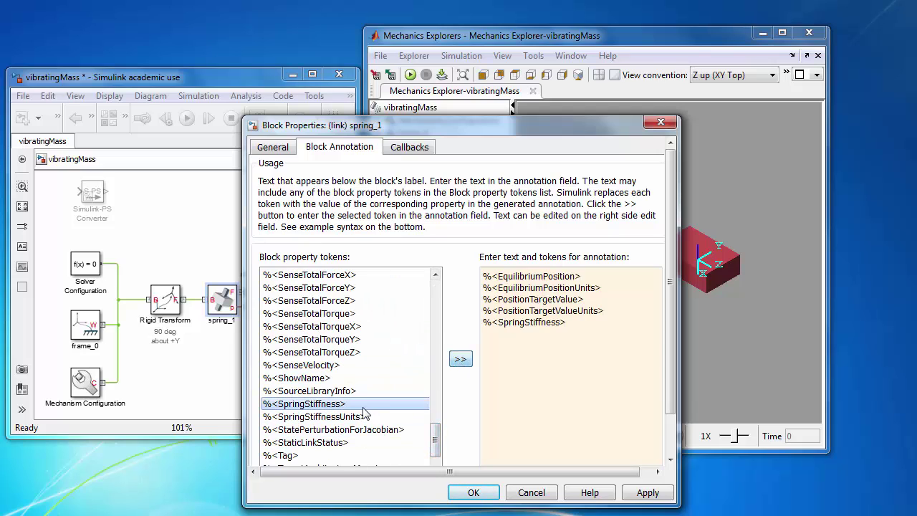
pyautogui.click(364, 415)
pyautogui.click(461, 359)
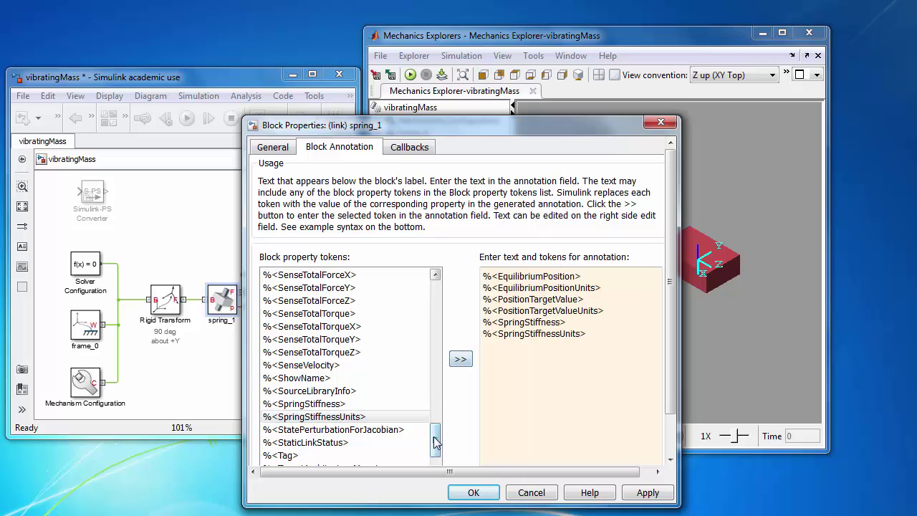
pyautogui.moveTo(435, 442); pyautogui.dragTo(435, 305)
pyautogui.click(323, 378)
pyautogui.click(461, 359)
pyautogui.click(330, 391)
pyautogui.click(461, 359)
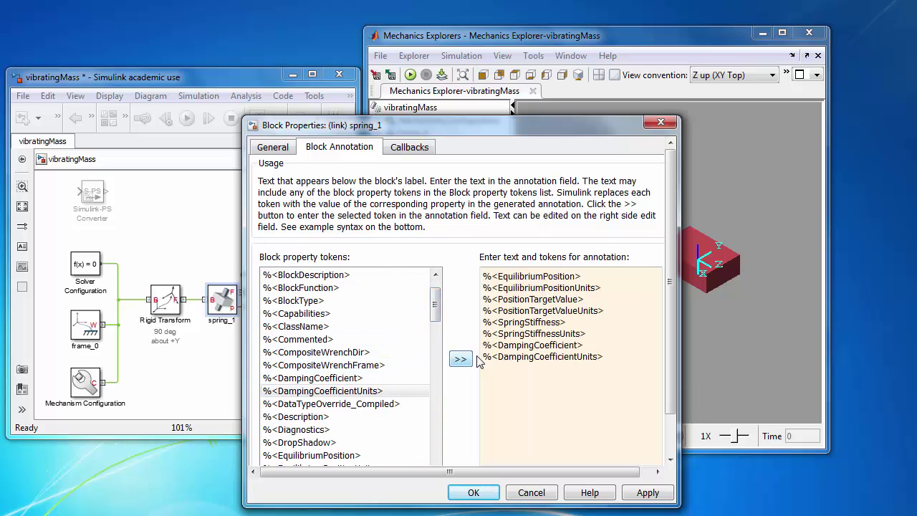
pyautogui.click(483, 287)
# Step: Edit the annotation to read Eq = 10 cm, x0 = 10 cm, k = 20 N/m, c = .5 N/(m/s) and apply it
pyautogui.press('BackSpace')
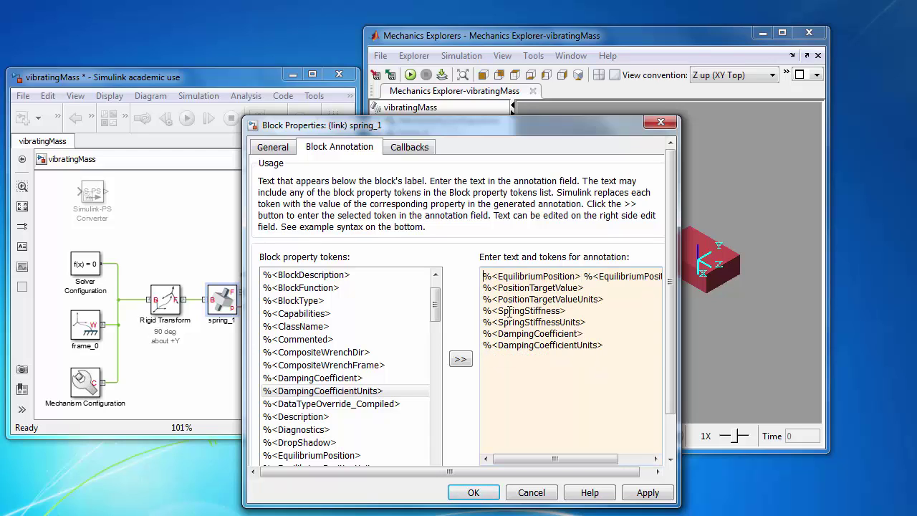
pyautogui.write('Eq')
pyautogui.write(' =')
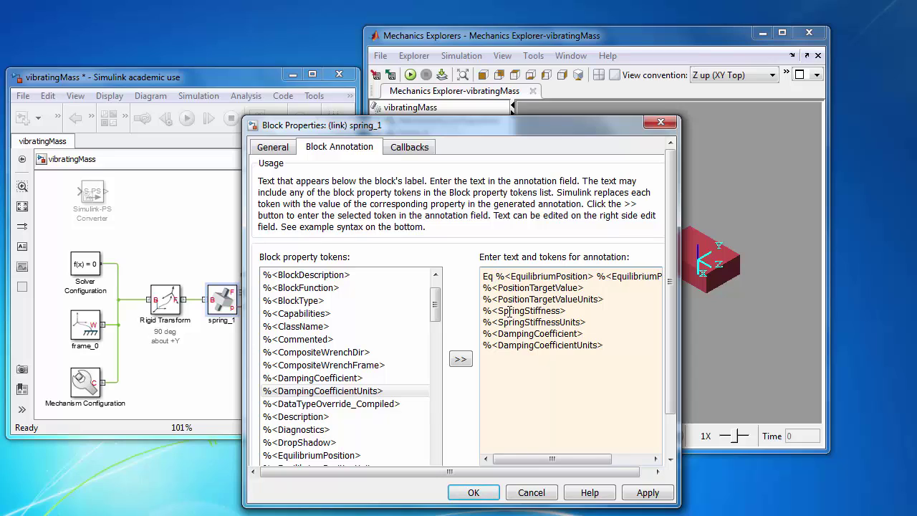
pyautogui.click(483, 299)
pyautogui.press('BackSpace')
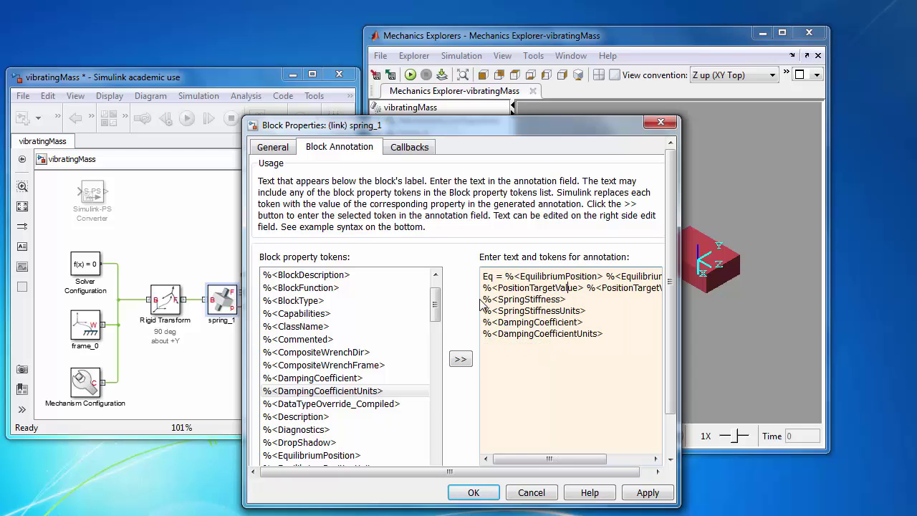
pyautogui.press('Home')
pyautogui.write('x0 =')
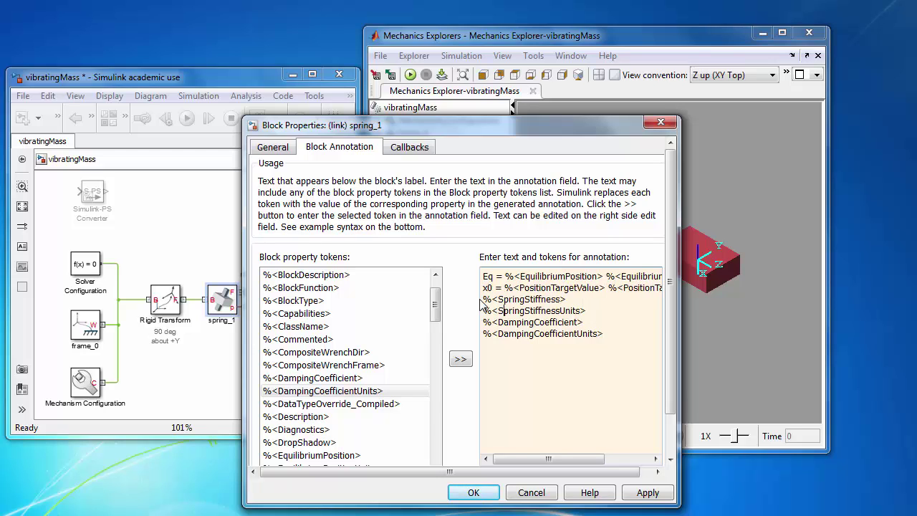
pyautogui.press('BackSpace')
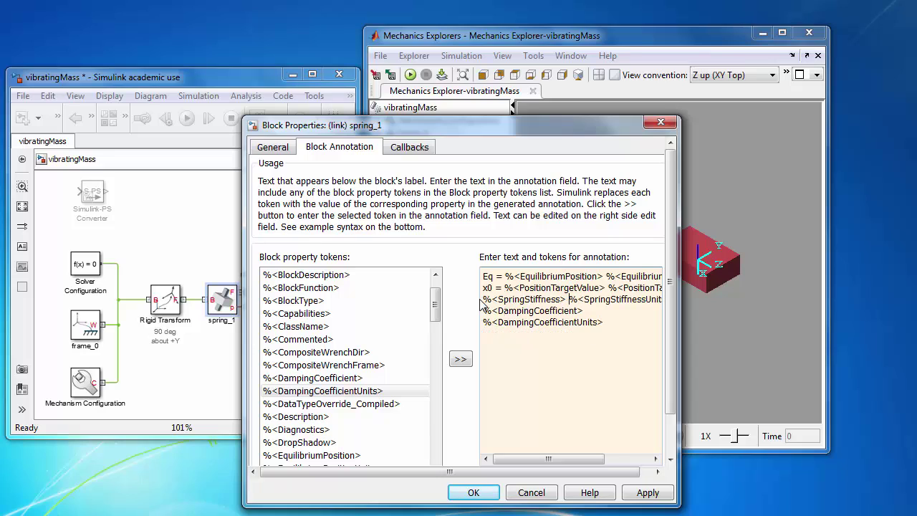
pyautogui.press('Home')
pyautogui.write('k =')
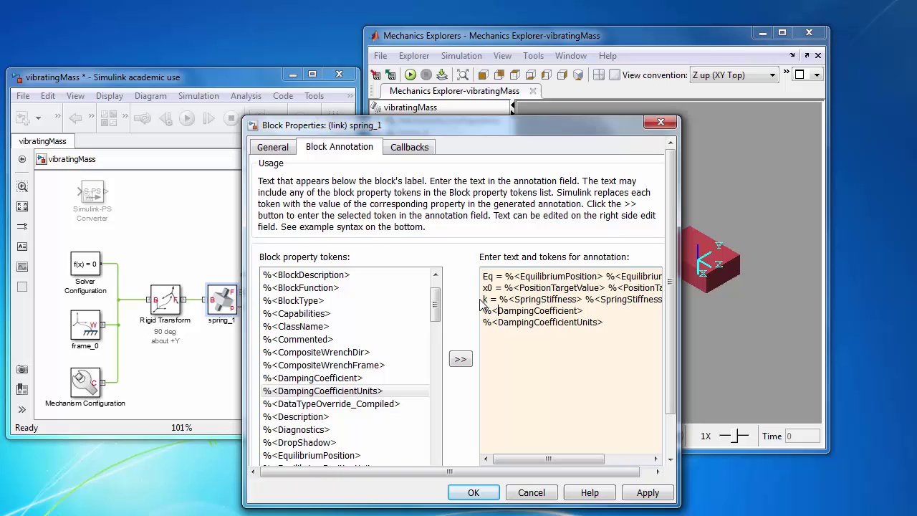
pyautogui.press('BackSpace')
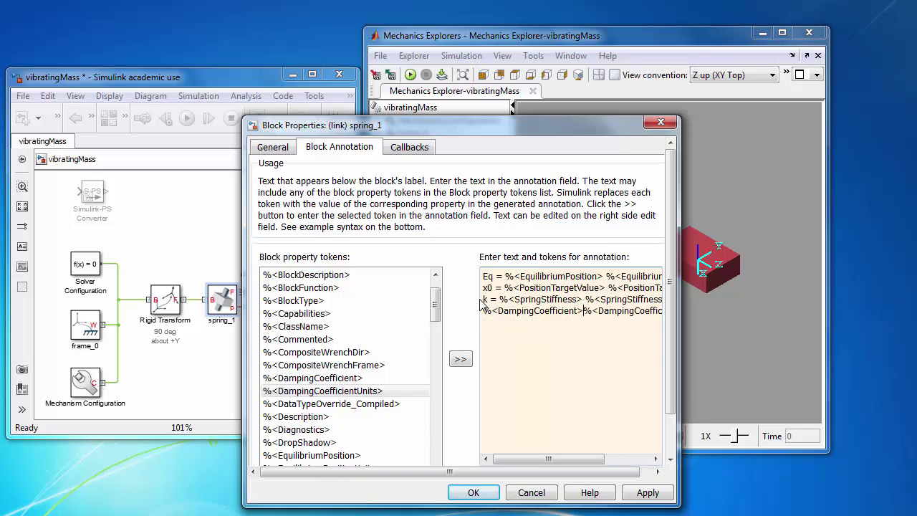
pyautogui.click(474, 493)
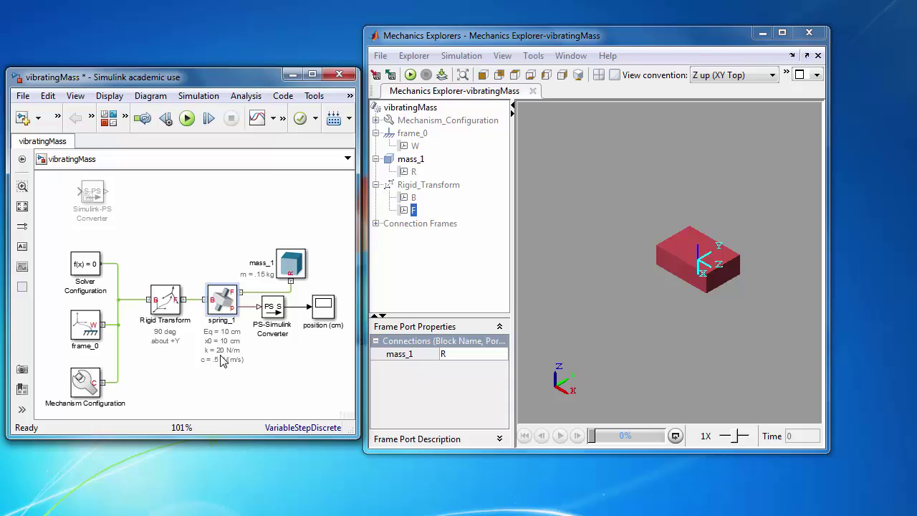
# Step: Update the diagram with Ctrl+D so spring_1 appears, then enlarge the Mechanics Explorer window
pyautogui.click(207, 235)
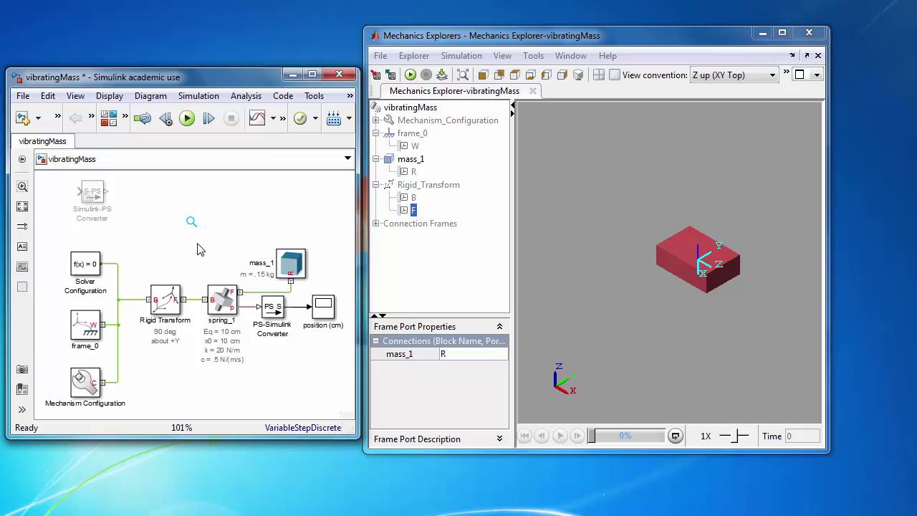
pyautogui.hotkey('ctrl', 'd')
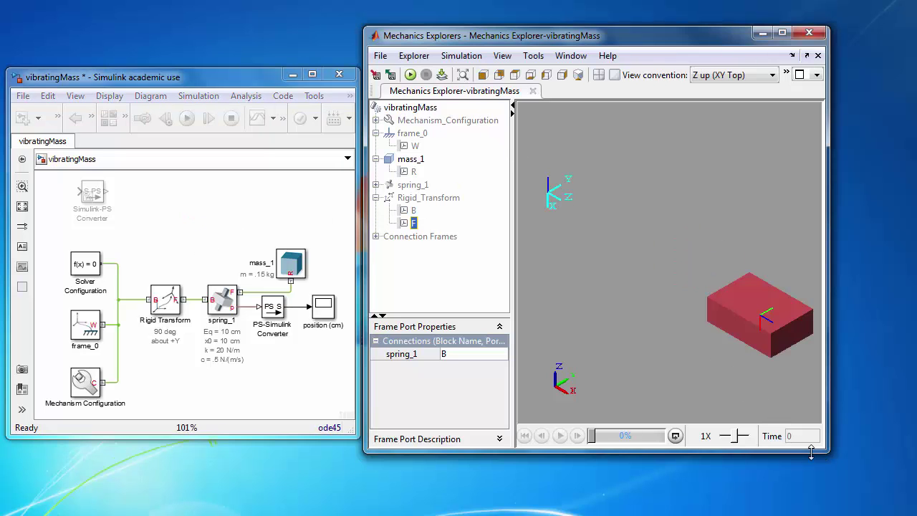
pyautogui.moveTo(824, 450); pyautogui.dragTo(887, 472)
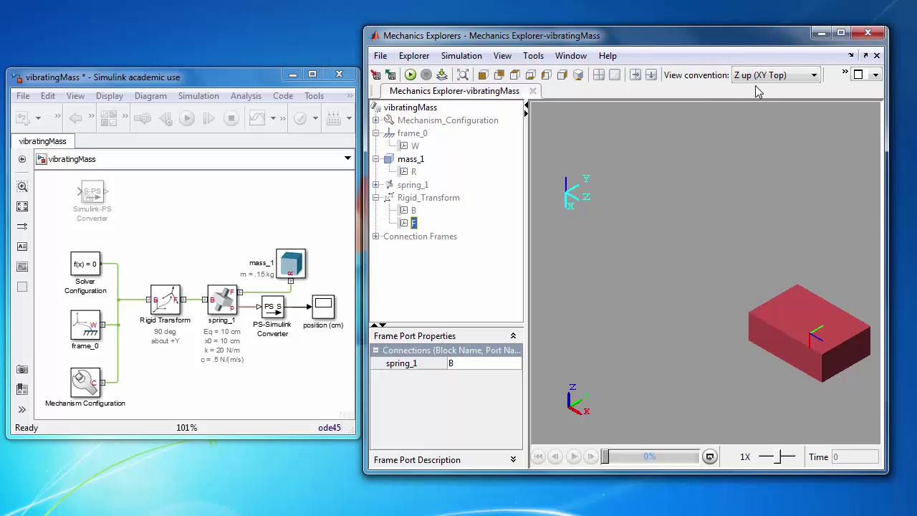
pyautogui.moveTo(887, 290); pyautogui.dragTo(904, 290)
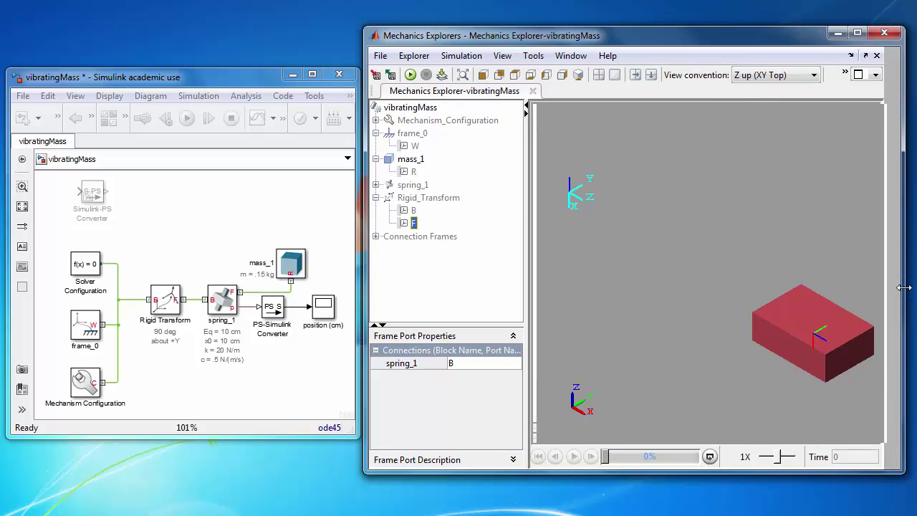
pyautogui.moveTo(522, 43); pyautogui.dragTo(488, 43)
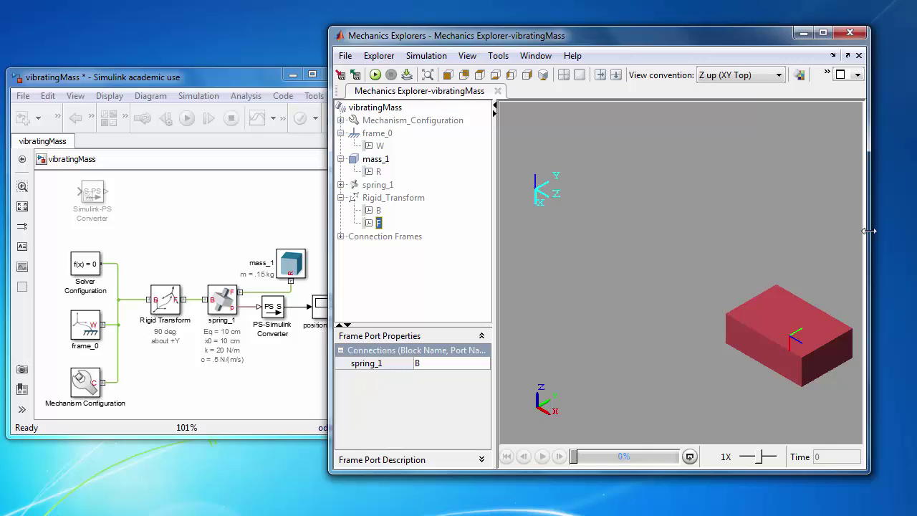
pyautogui.moveTo(868, 231); pyautogui.dragTo(893, 230)
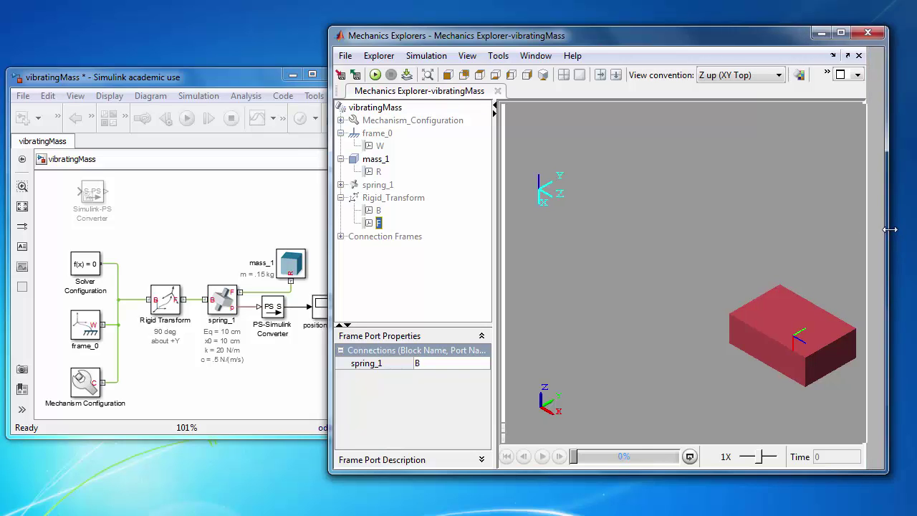
# Step: Run the simulation, check the position (cm) scope shows a flat 0.1 trace, then close it
pyautogui.click(251, 86)
pyautogui.click(451, 42)
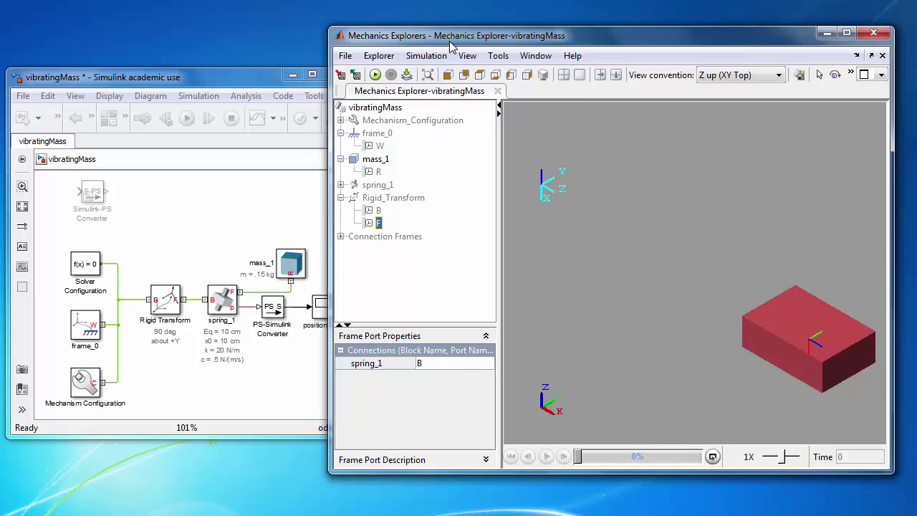
pyautogui.click(255, 87)
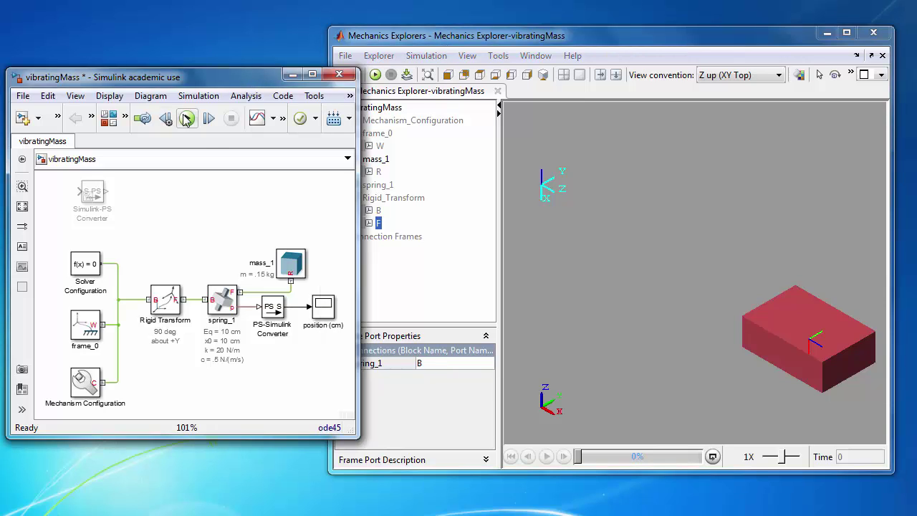
pyautogui.click(186, 119)
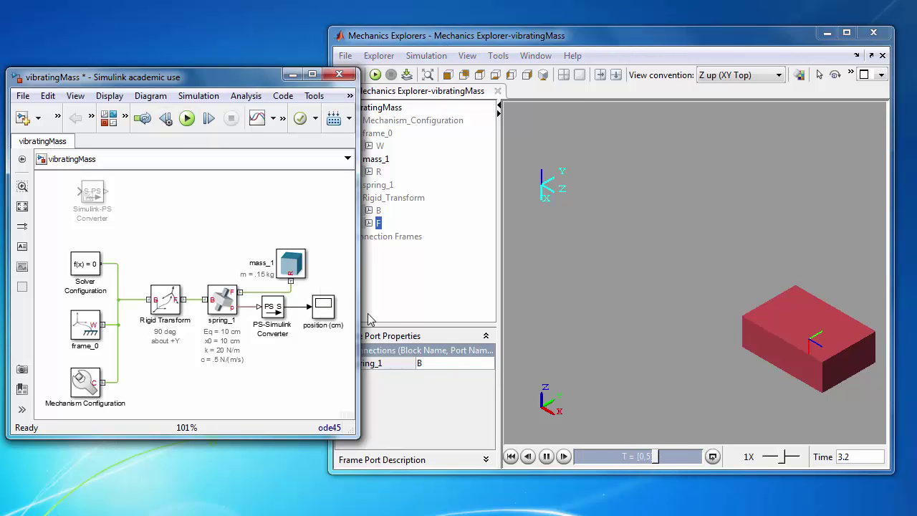
pyautogui.doubleClick(320, 308)
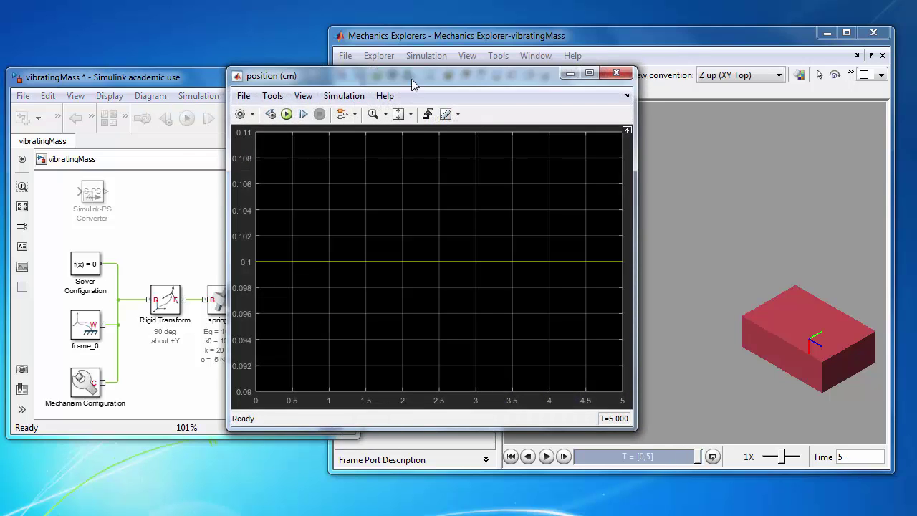
pyautogui.moveTo(412, 81); pyautogui.dragTo(227, 34)
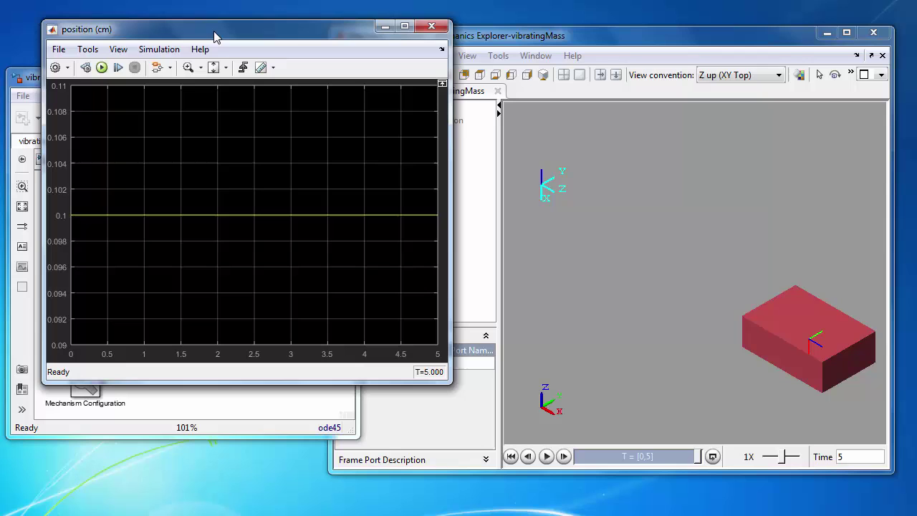
pyautogui.click(431, 26)
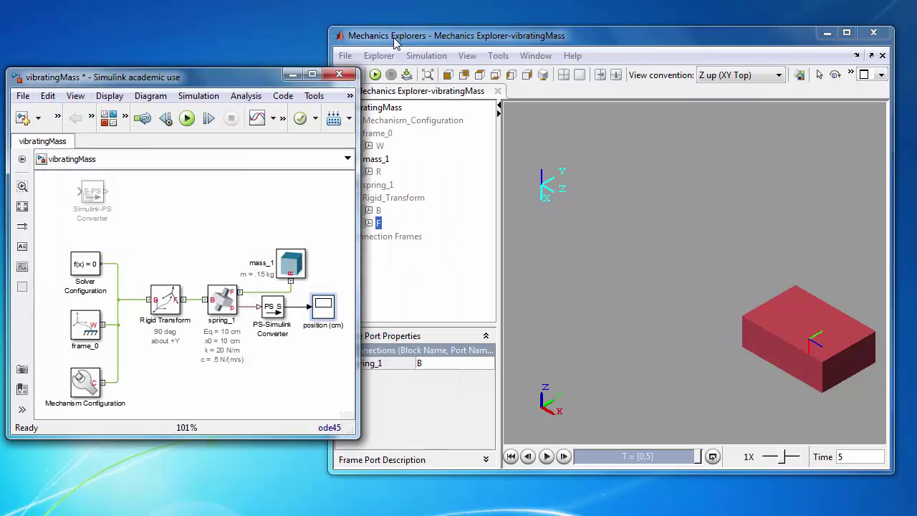
# Step: Set spring_1's State Targets position value to 5 cm
pyautogui.doubleClick(224, 301)
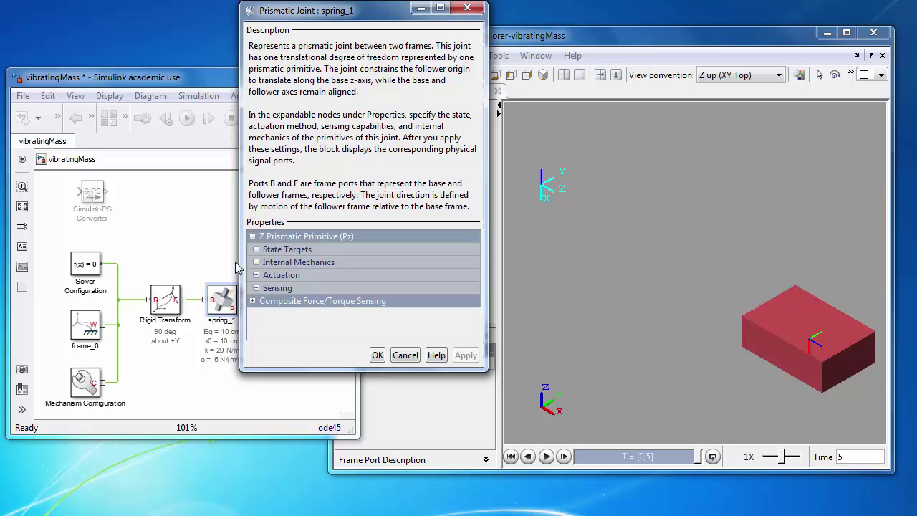
pyautogui.click(257, 249)
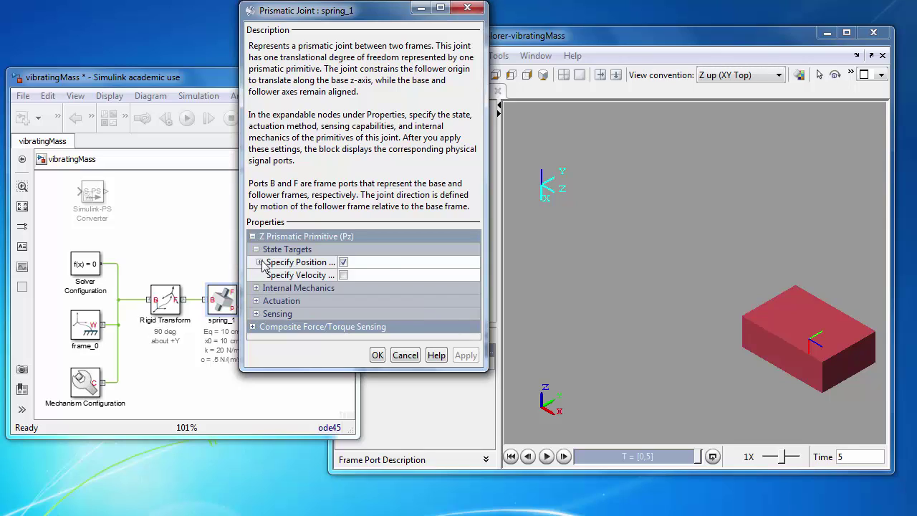
pyautogui.click(259, 263)
pyautogui.doubleClick(356, 288)
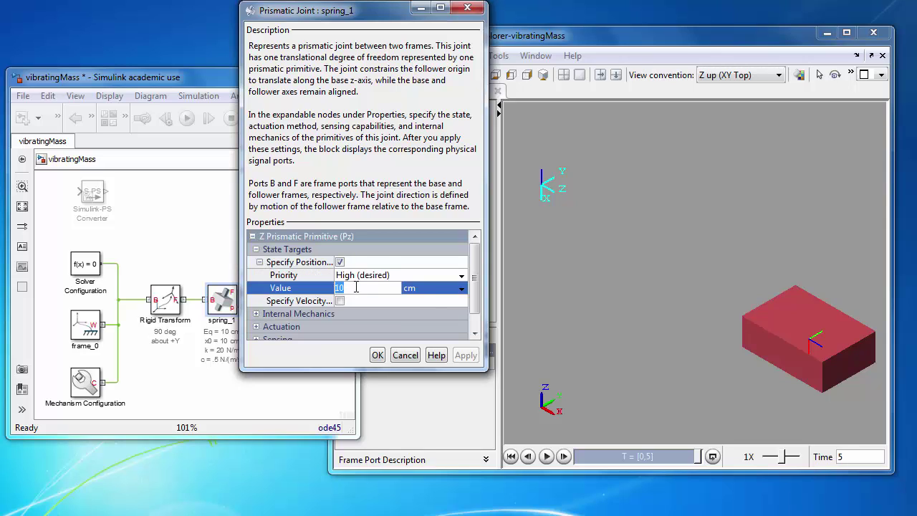
pyautogui.write('5')
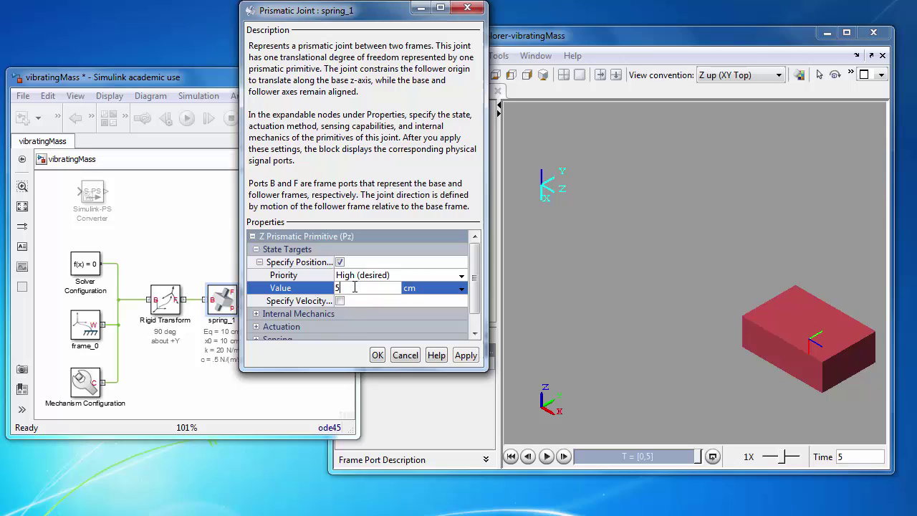
pyautogui.click(376, 355)
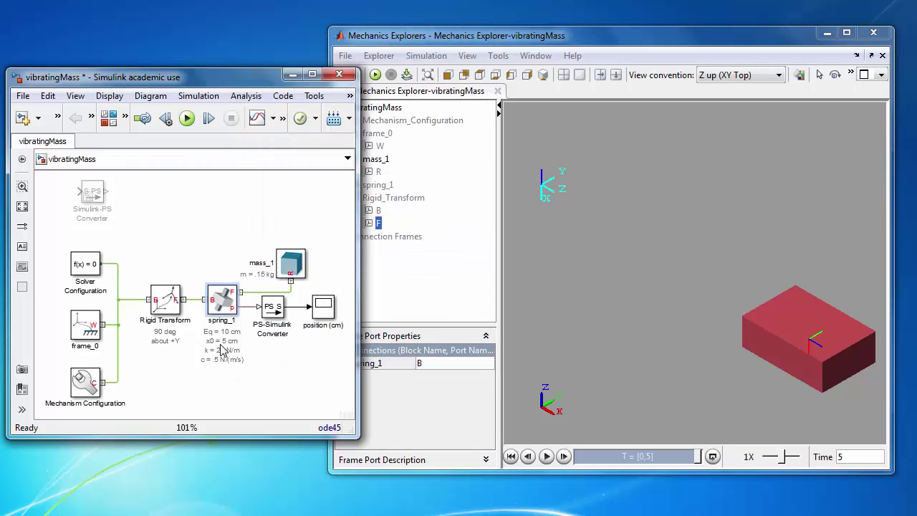
# Step: Save and update the model, run it, and shrink the scope window
pyautogui.click(190, 217)
pyautogui.hotkey('ctrl', 's')
pyautogui.hotkey('ctrl', 'd')
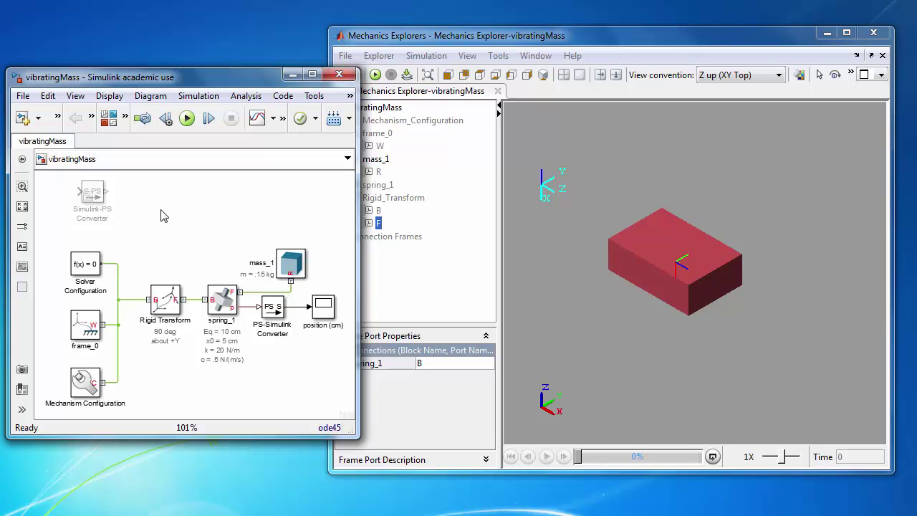
pyautogui.click(185, 120)
pyautogui.moveTo(453, 382); pyautogui.dragTo(297, 218)
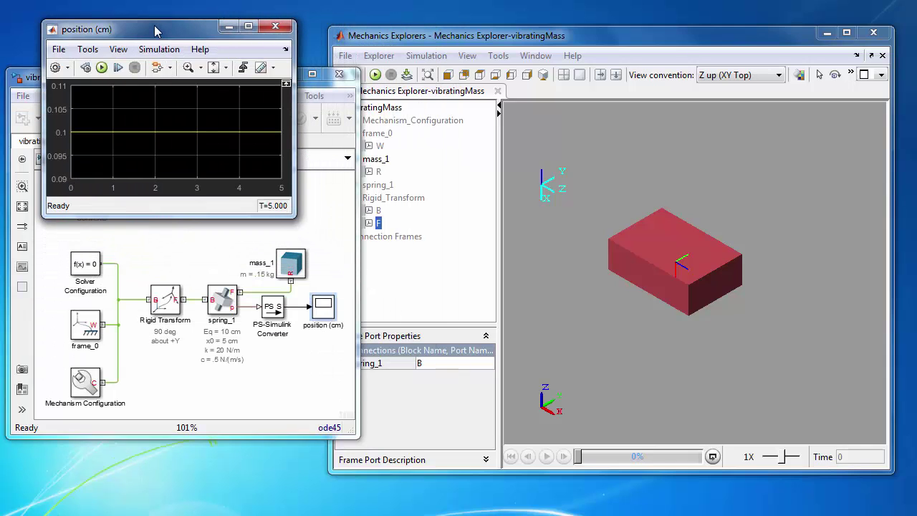
pyautogui.moveTo(156, 30); pyautogui.dragTo(152, 27)
# Step: Rerun the simulation with the 5 cm start position and enlarge the scope plot
pyautogui.click(326, 212)
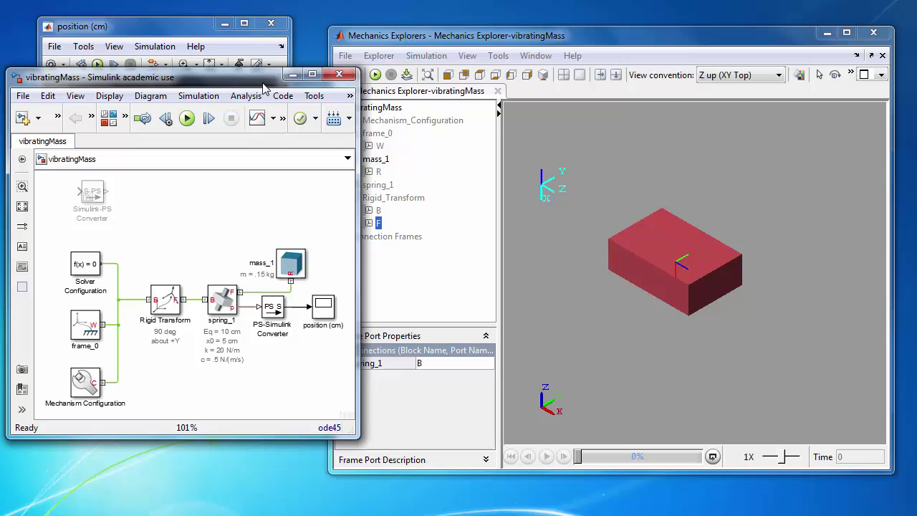
pyautogui.moveTo(257, 82); pyautogui.dragTo(267, 151)
pyautogui.moveTo(183, 34); pyautogui.dragTo(179, 26)
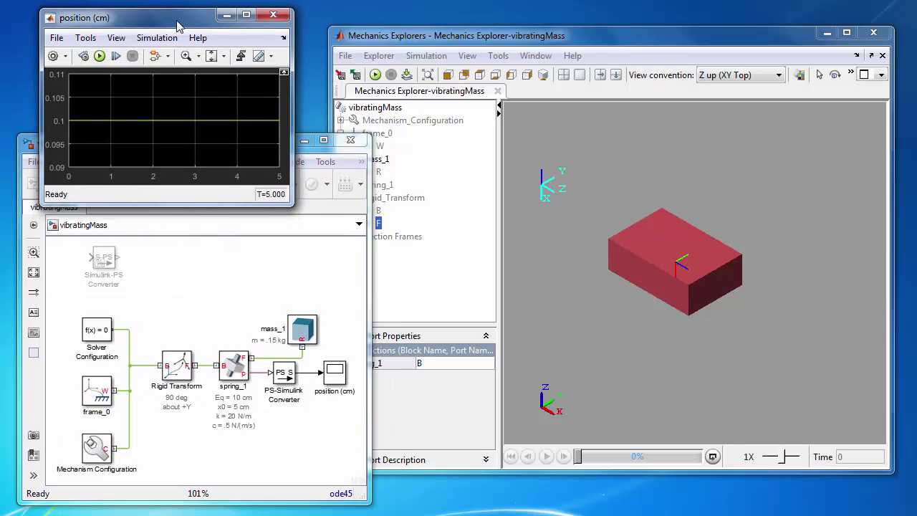
pyautogui.click(267, 265)
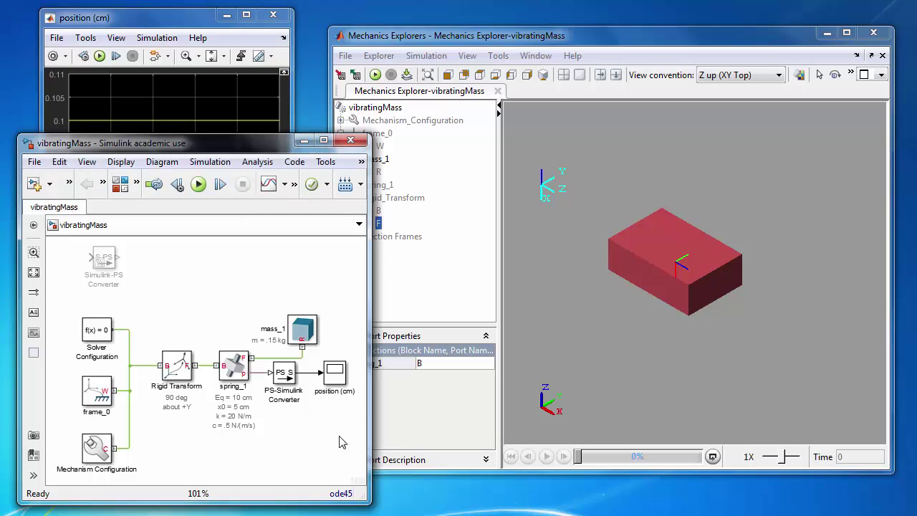
pyautogui.click(198, 184)
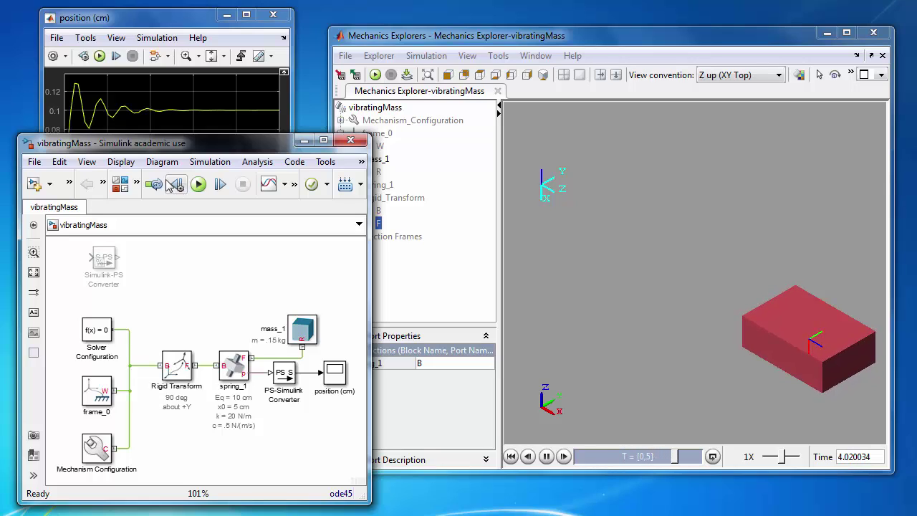
pyautogui.click(137, 56)
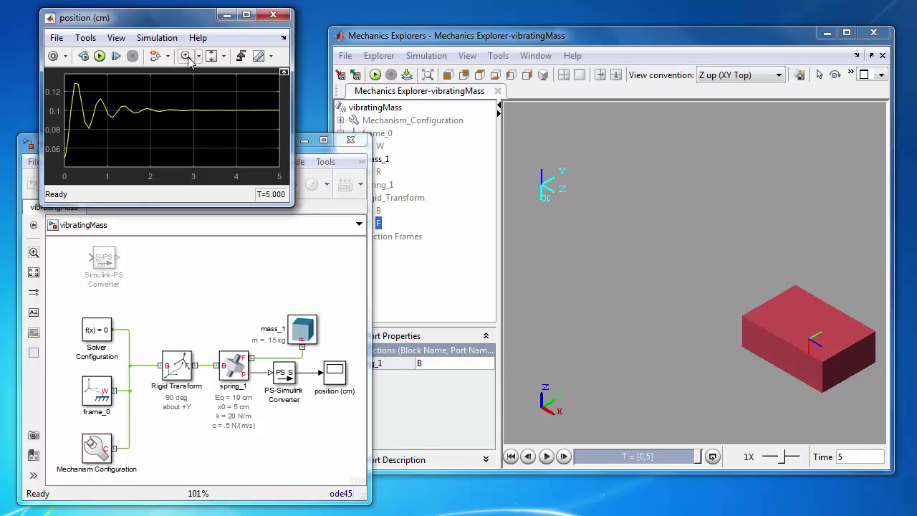
pyautogui.moveTo(294, 199); pyautogui.dragTo(400, 292)
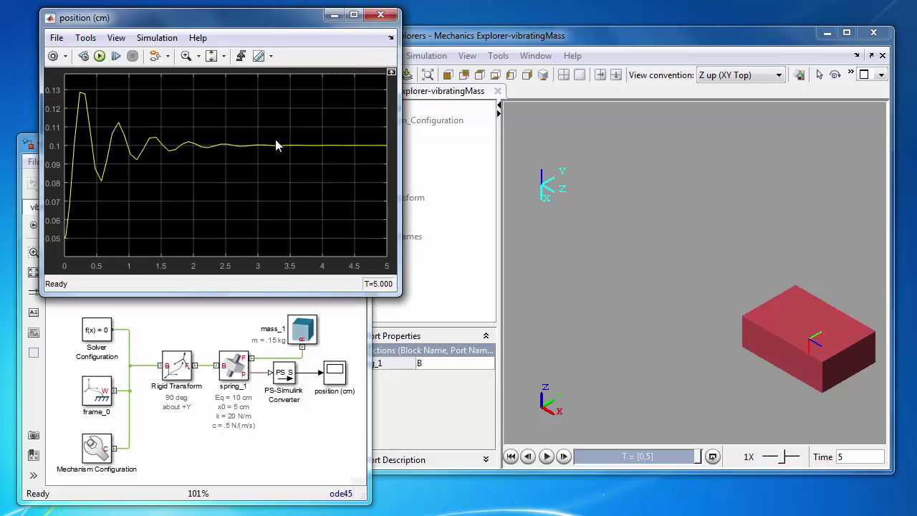
# Step: Zoom in on the first peak near 0.128, zoom back out, and widen the model window
pyautogui.click(188, 56)
pyautogui.moveTo(93, 88); pyautogui.dragTo(74, 112)
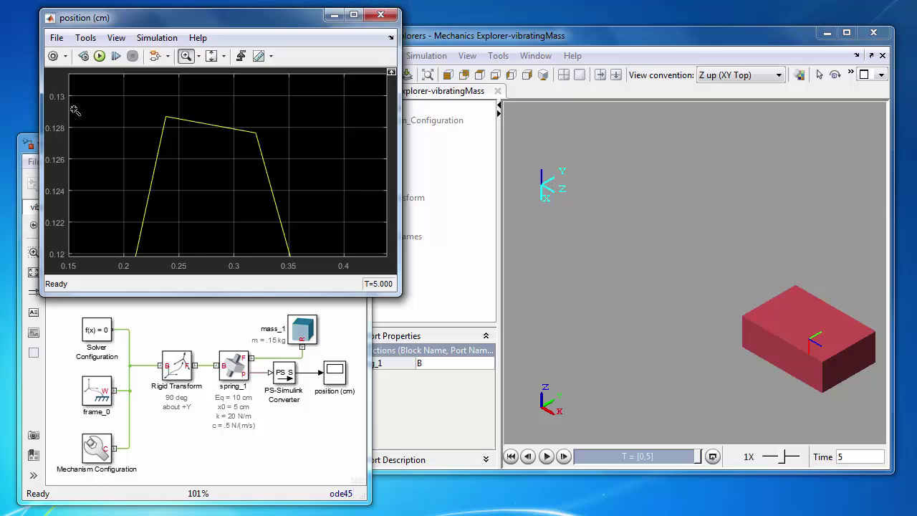
pyautogui.doubleClick(125, 152)
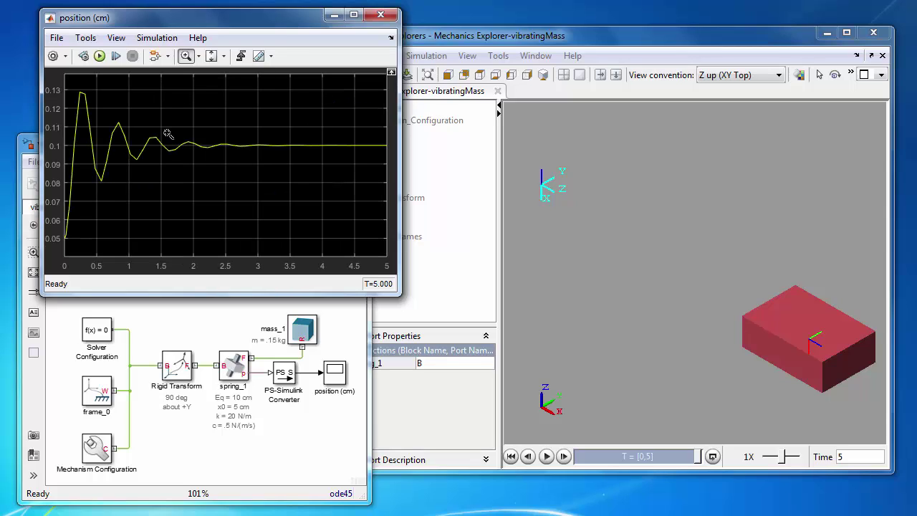
pyautogui.click(333, 433)
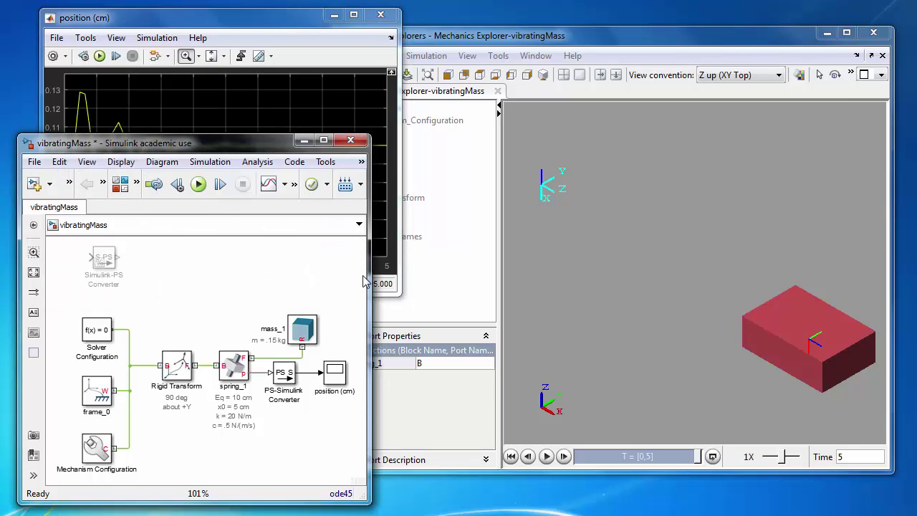
pyautogui.moveTo(370, 283); pyautogui.dragTo(473, 283)
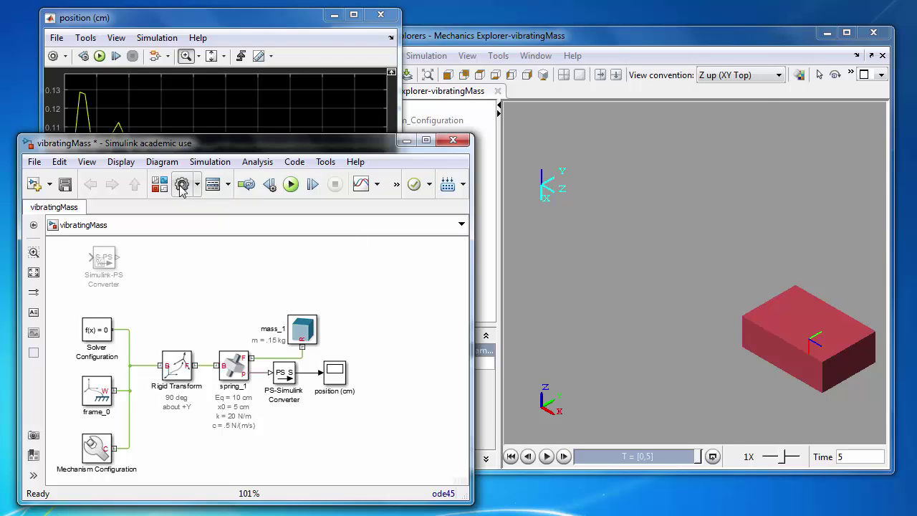
# Step: Set the solver's Max step size to 1/60 and rerun the simulation
pyautogui.click(182, 185)
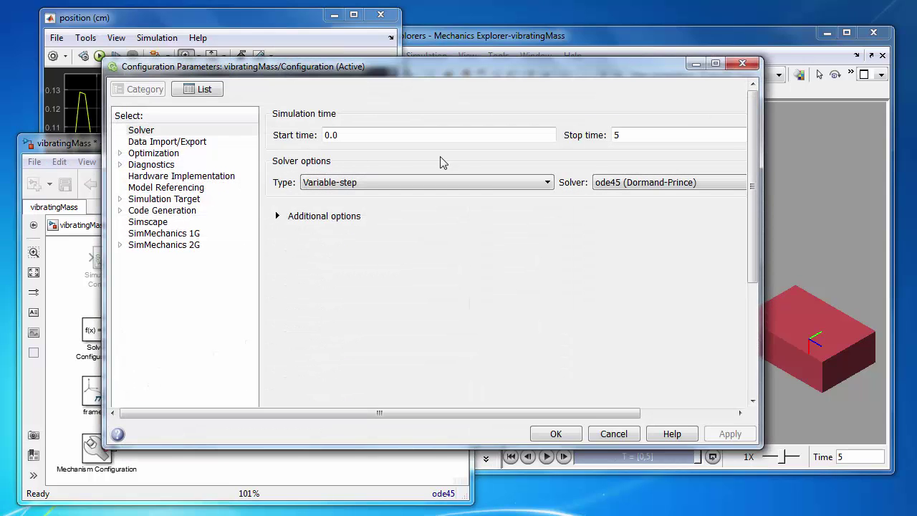
pyautogui.click(278, 217)
pyautogui.doubleClick(385, 251)
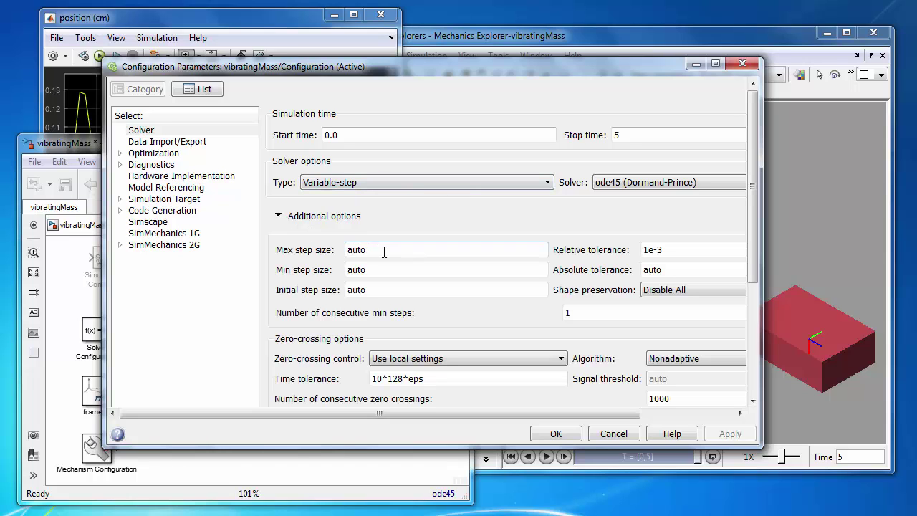
pyautogui.write('1/60')
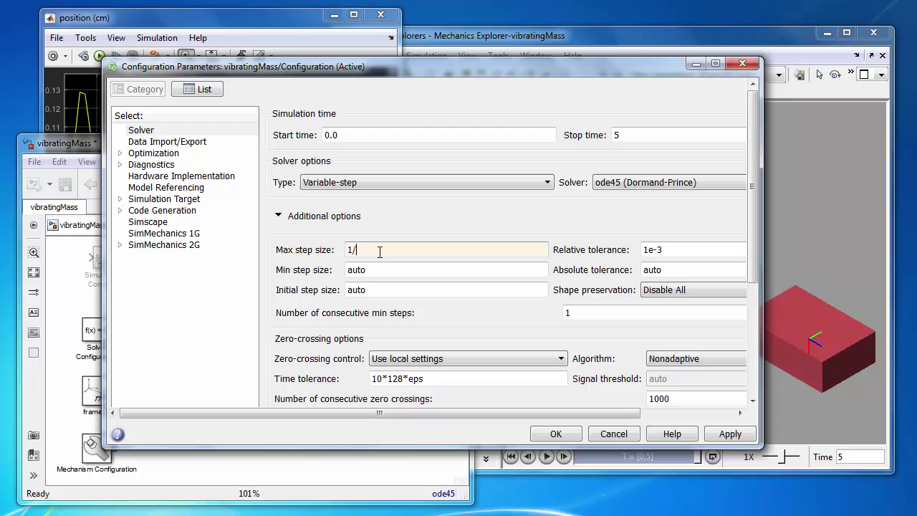
pyautogui.click(556, 435)
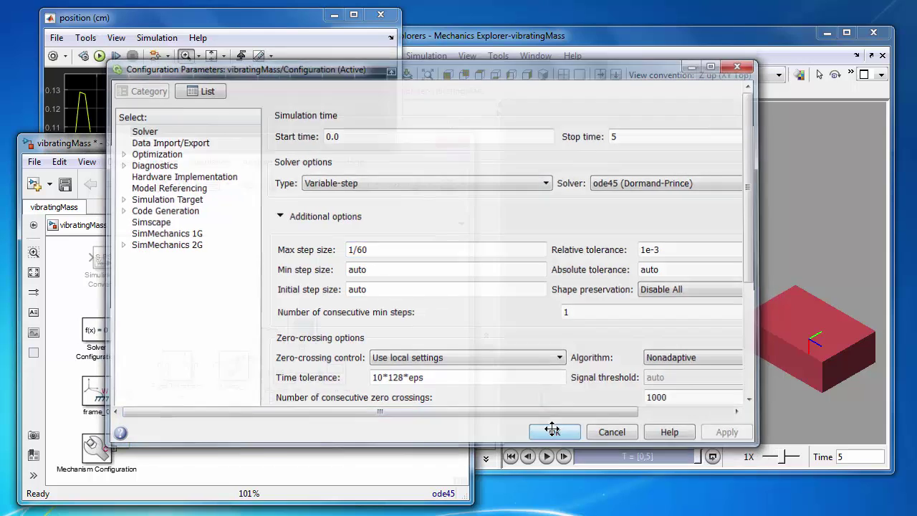
pyautogui.click(281, 185)
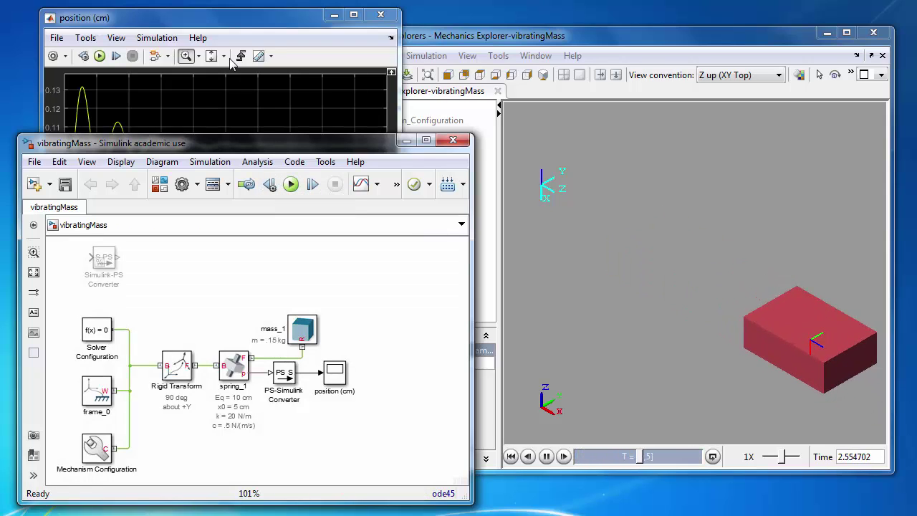
pyautogui.click(206, 25)
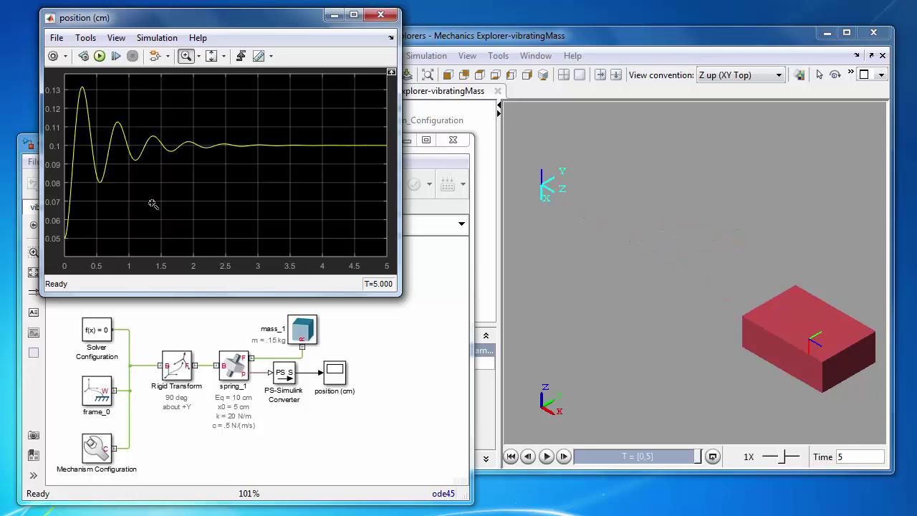
pyautogui.click(546, 456)
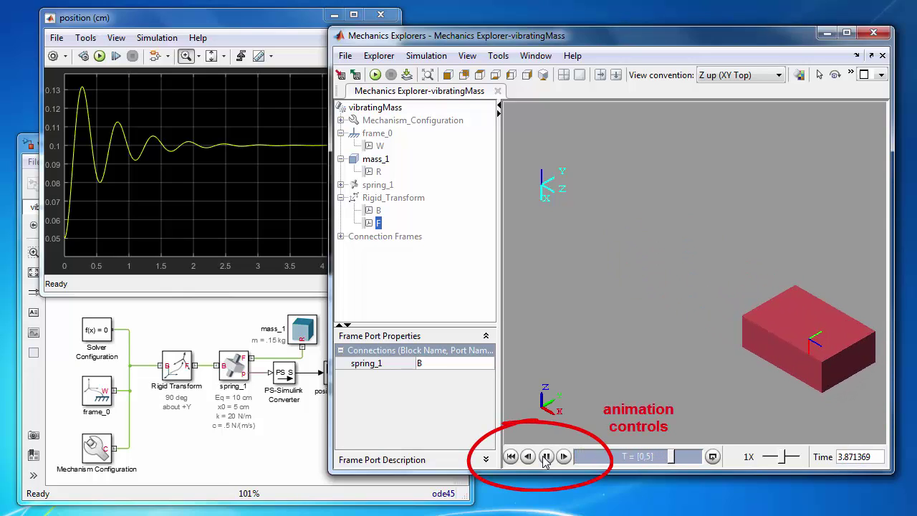
pyautogui.click(447, 75)
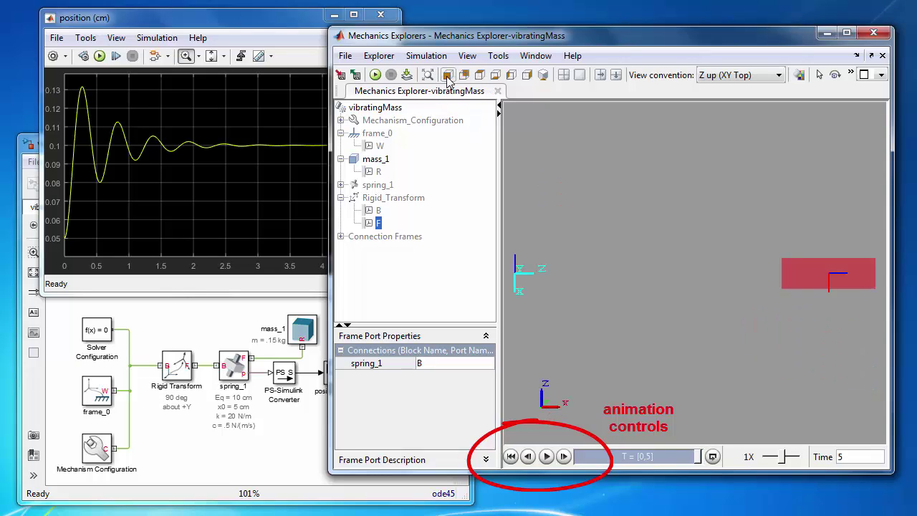
pyautogui.click(511, 457)
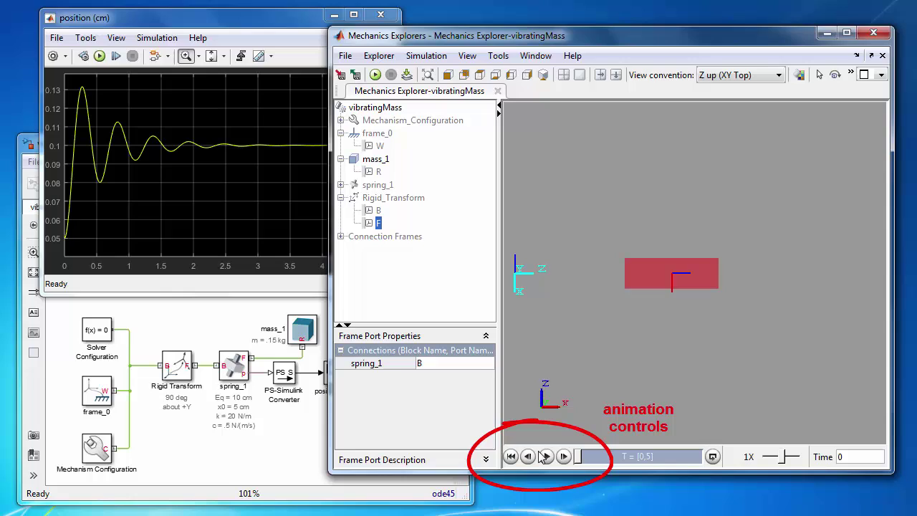
pyautogui.click(547, 456)
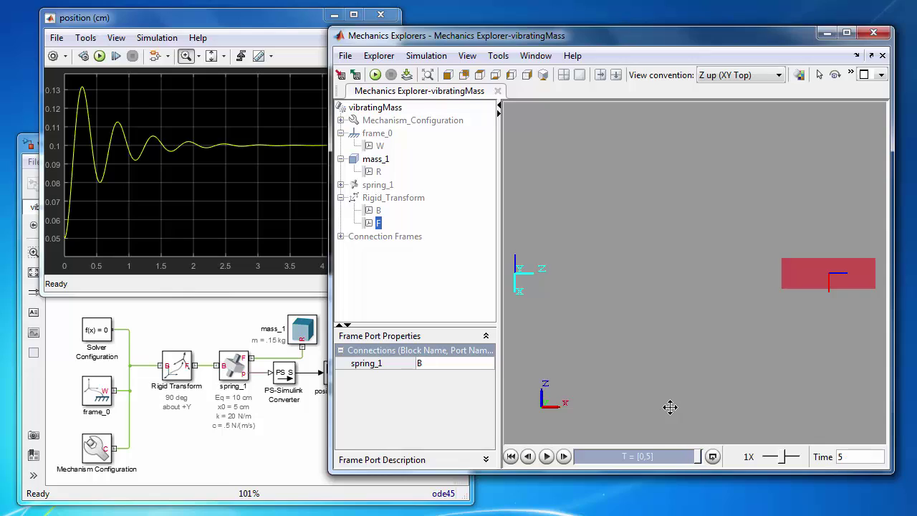
pyautogui.click(544, 76)
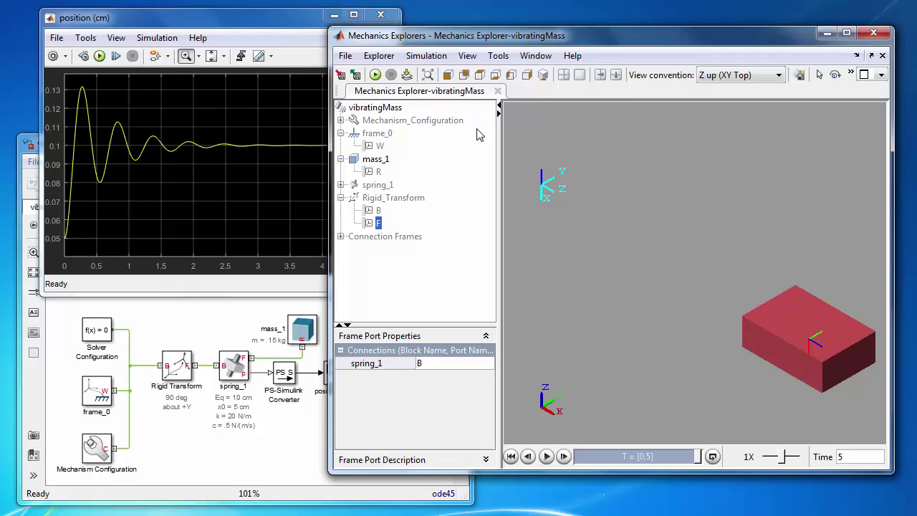
pyautogui.click(264, 453)
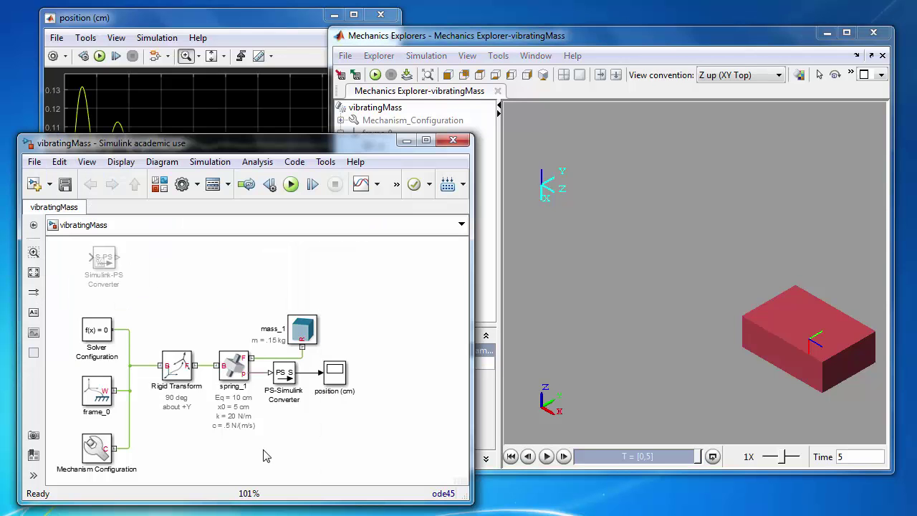
# Step: Change spring_1's Internal Mechanics damping coefficient to .1 N/(m/s)
pyautogui.doubleClick(236, 371)
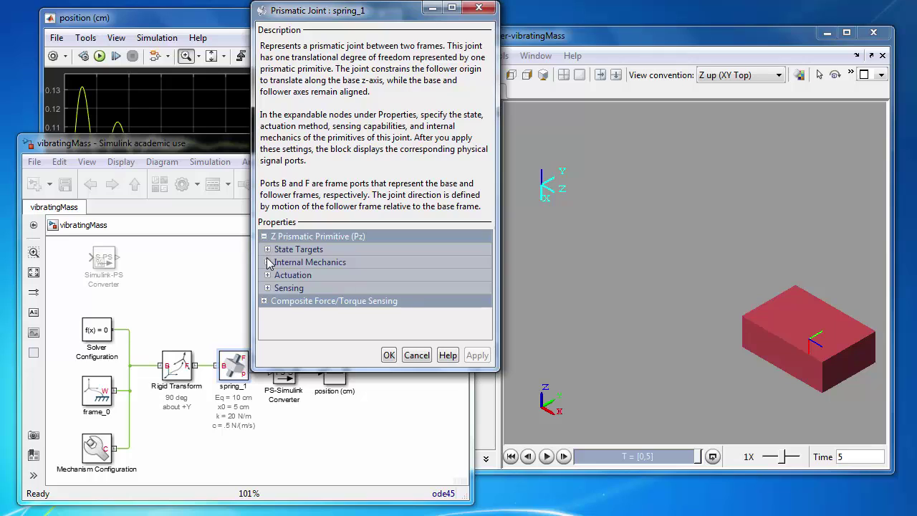
pyautogui.click(268, 262)
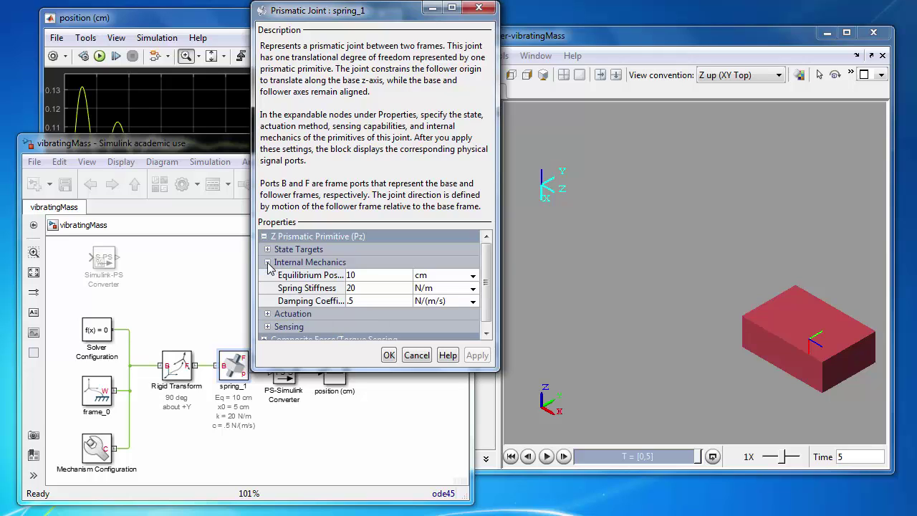
pyautogui.click(373, 302)
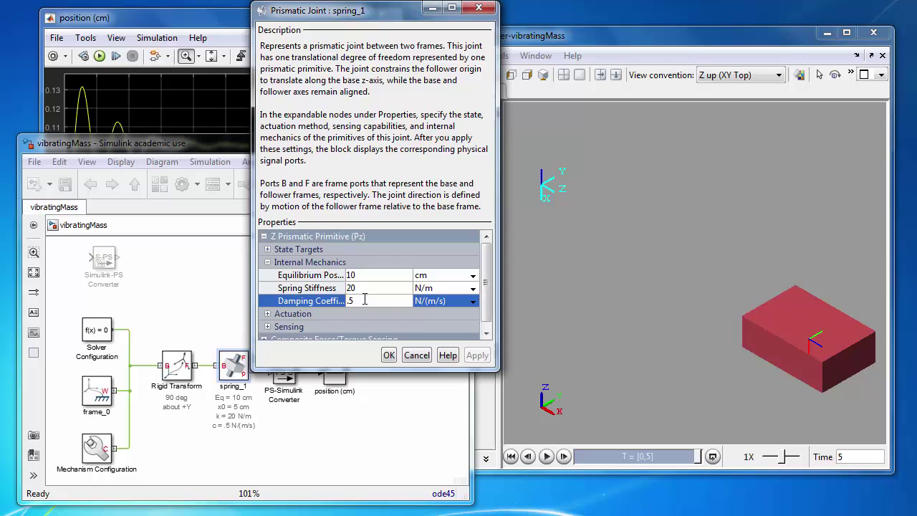
pyautogui.press('BackSpace')
pyautogui.write('1')
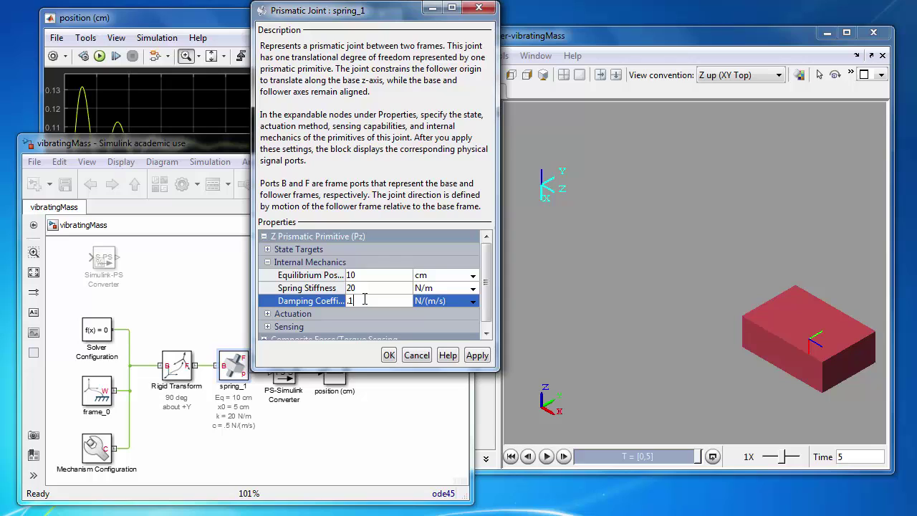
pyautogui.click(389, 357)
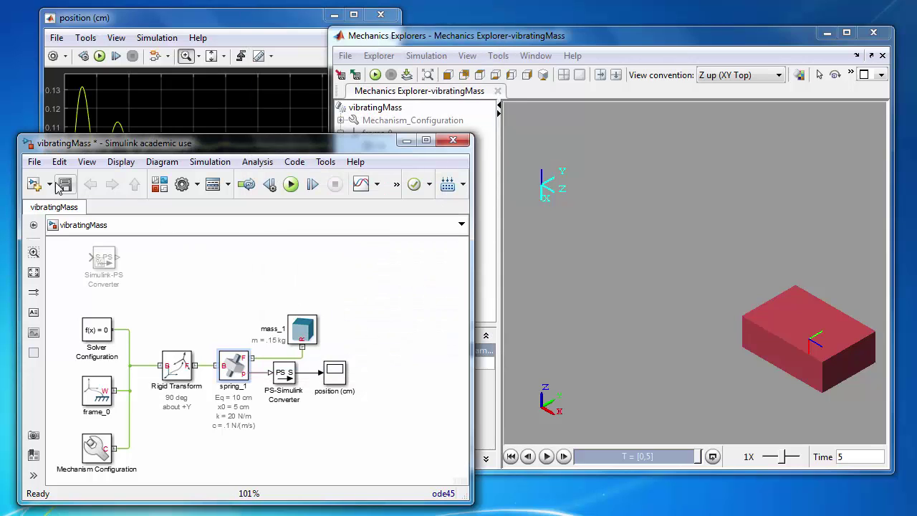
# Step: Save the model and autoscale the position scope to fit the whole lightly damped trace
pyautogui.click(65, 185)
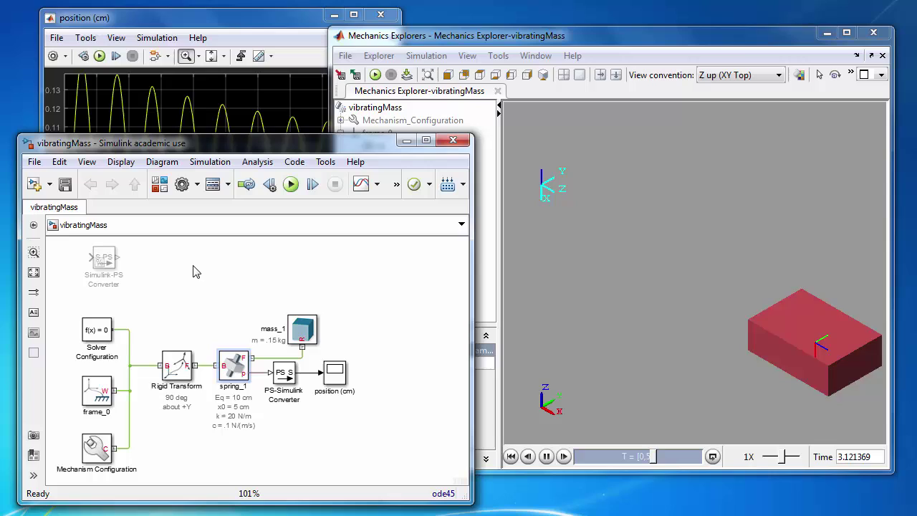
pyautogui.click(205, 20)
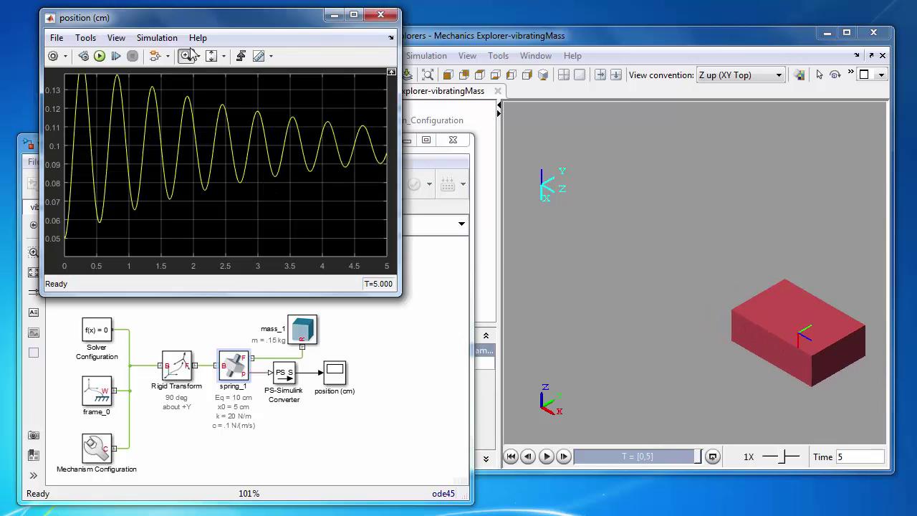
pyautogui.click(211, 56)
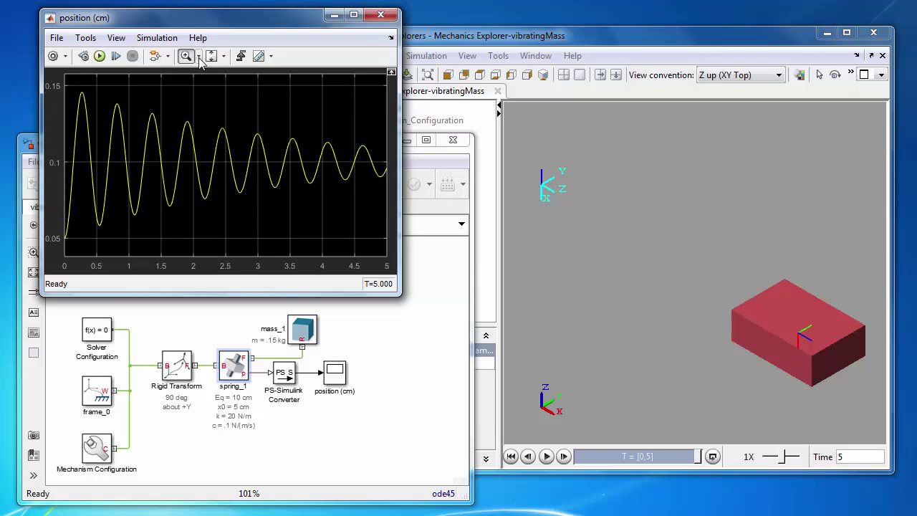